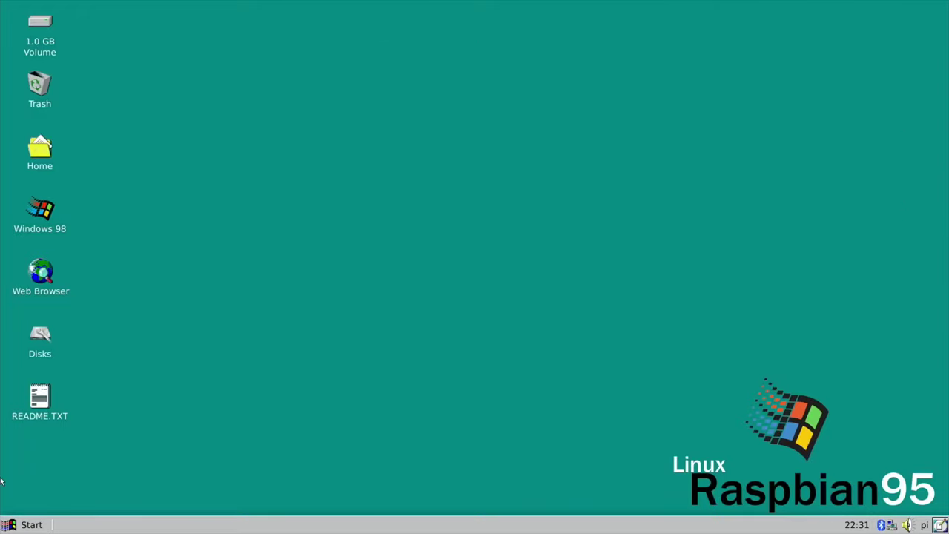
# Look through the application categories installed on the Raspbian 95 desktop, including the emulators under Games
pyautogui.click(15, 525)
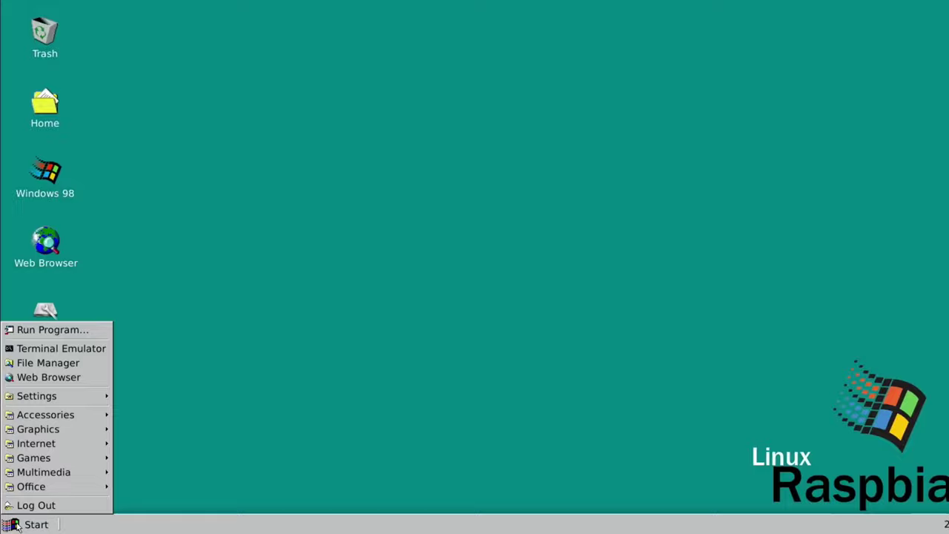
pyautogui.moveTo(27, 416)
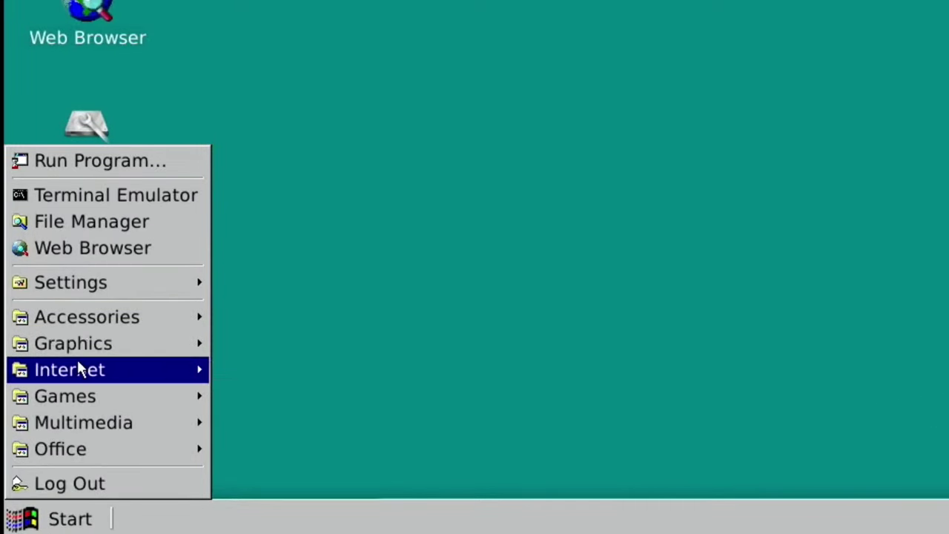
pyautogui.moveTo(91, 399)
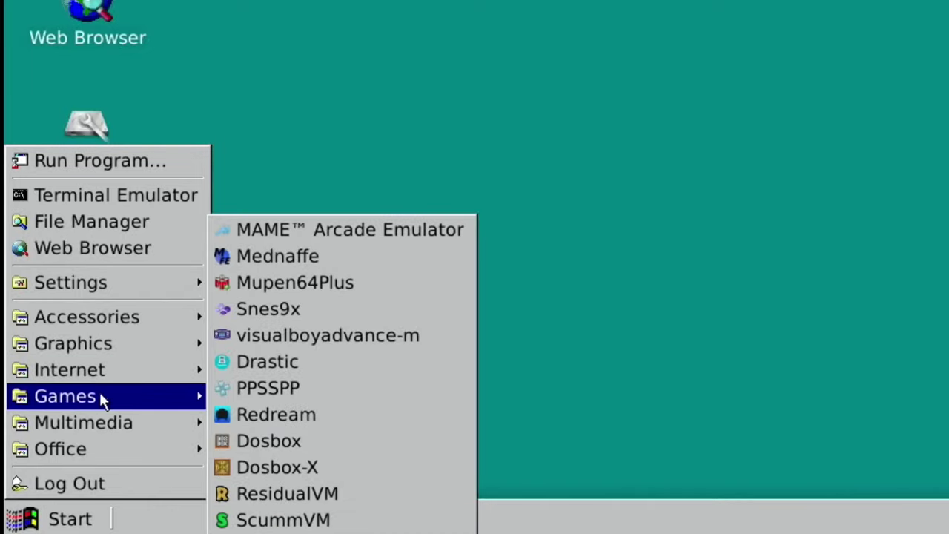
pyautogui.moveTo(94, 431)
pyautogui.moveTo(47, 371)
pyautogui.click(448, 189)
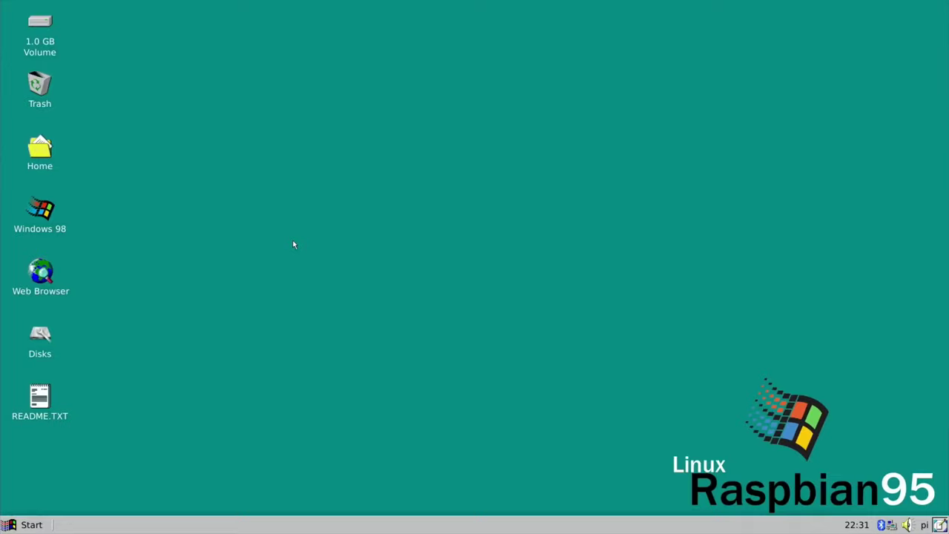
# View the contents of the Home folder from the desktop, and close the file manager
pyautogui.doubleClick(41, 159)
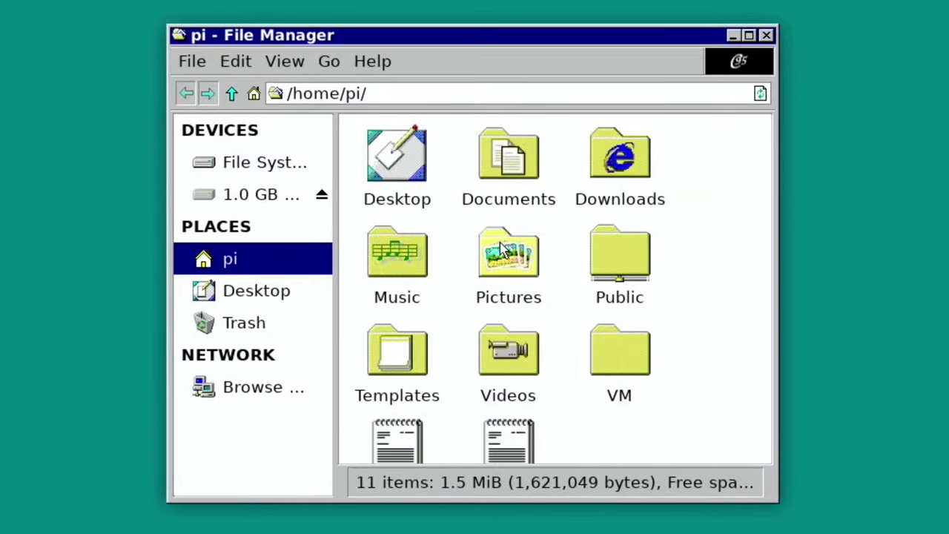
pyautogui.click(766, 36)
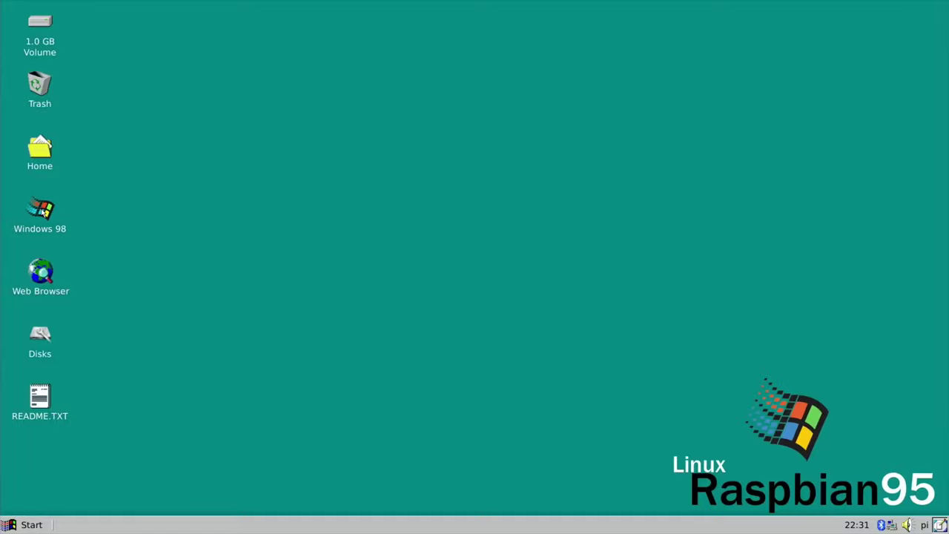
# Launch the Windows 98 virtual machine and exit the ScanDisk check of drive C
pyautogui.doubleClick(43, 212)
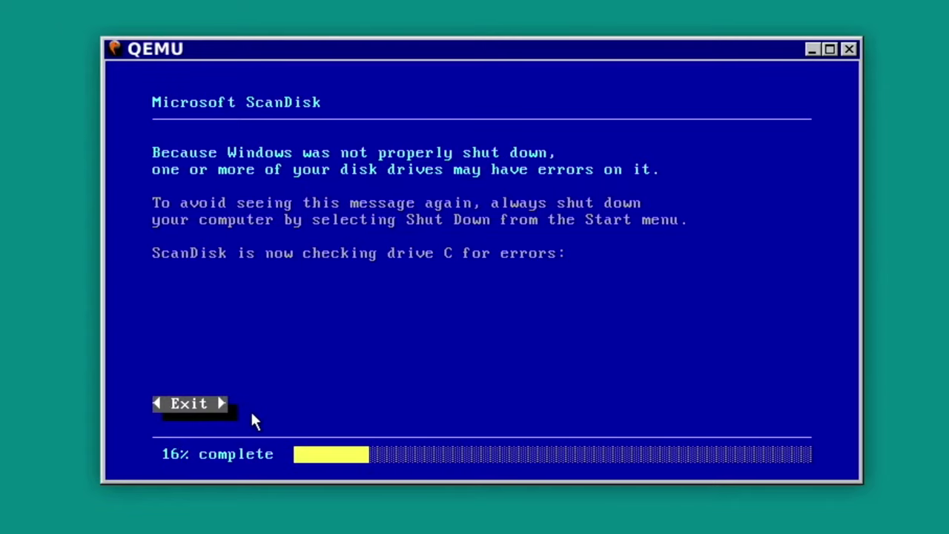
pyautogui.click(192, 407)
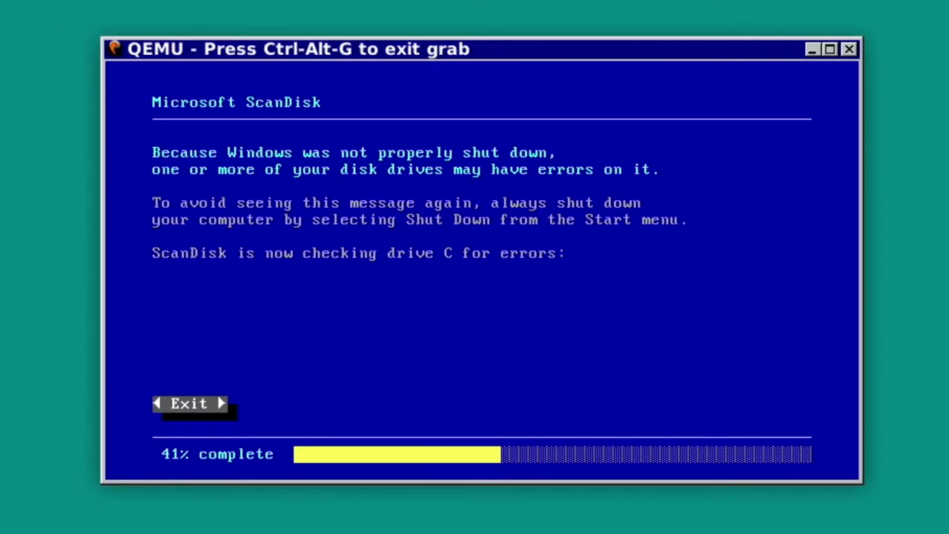
pyautogui.press('Escape')
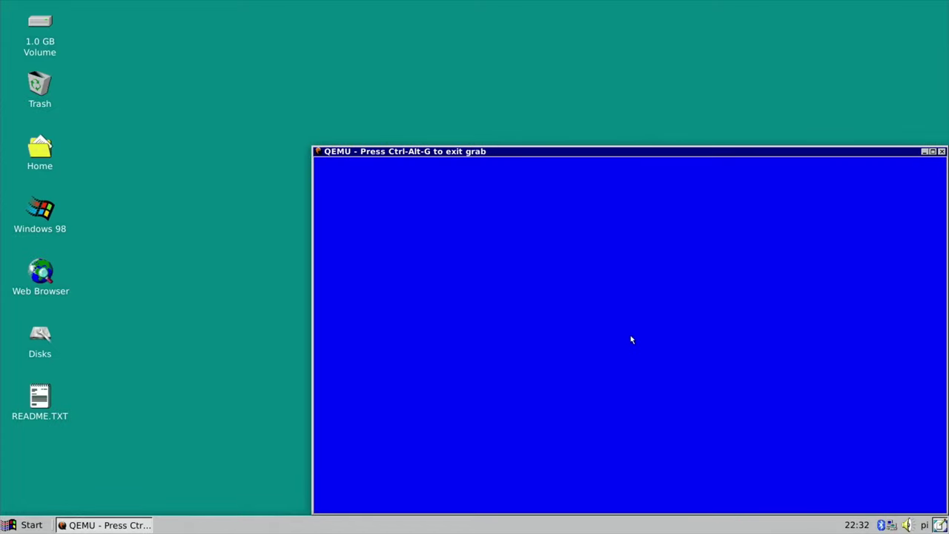
# Release the pointer from the virtual machine, examine the files in the home directory's VM folder, and close the file manager
pyautogui.hotkey('ctrl', 'alt', 'g')
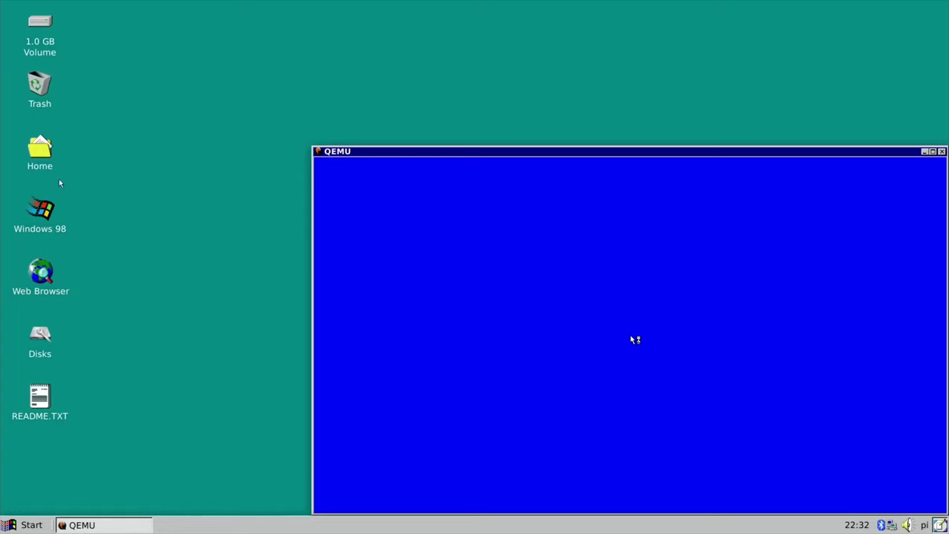
pyautogui.doubleClick(39, 152)
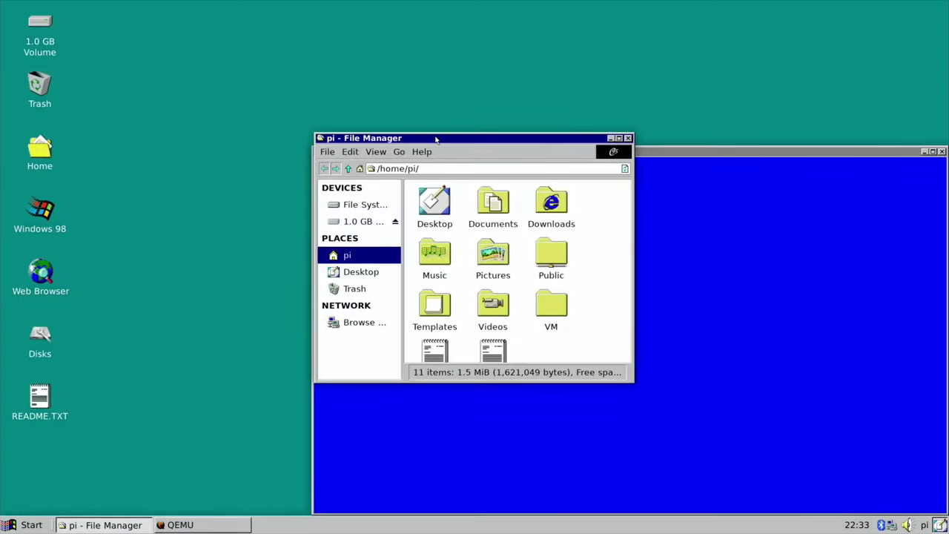
pyautogui.moveTo(435, 138); pyautogui.dragTo(199, 39)
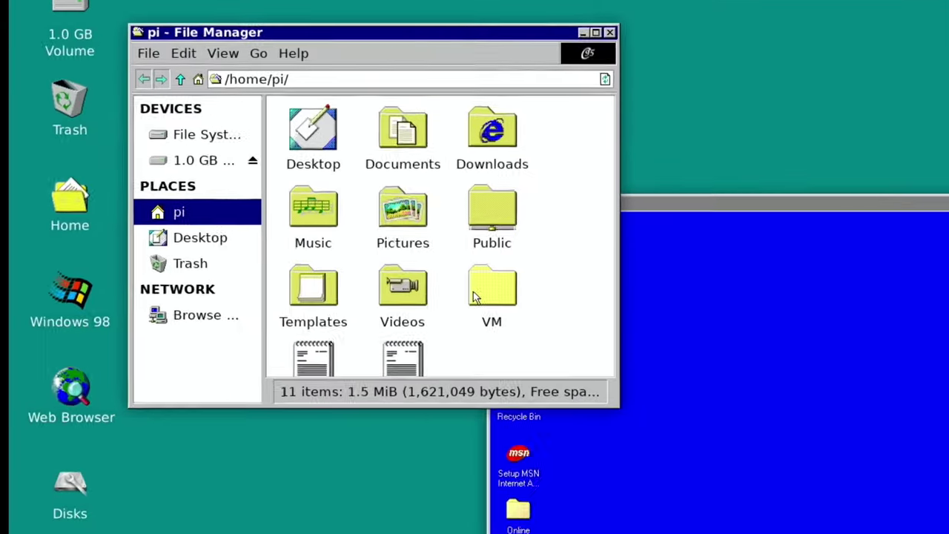
pyautogui.doubleClick(305, 210)
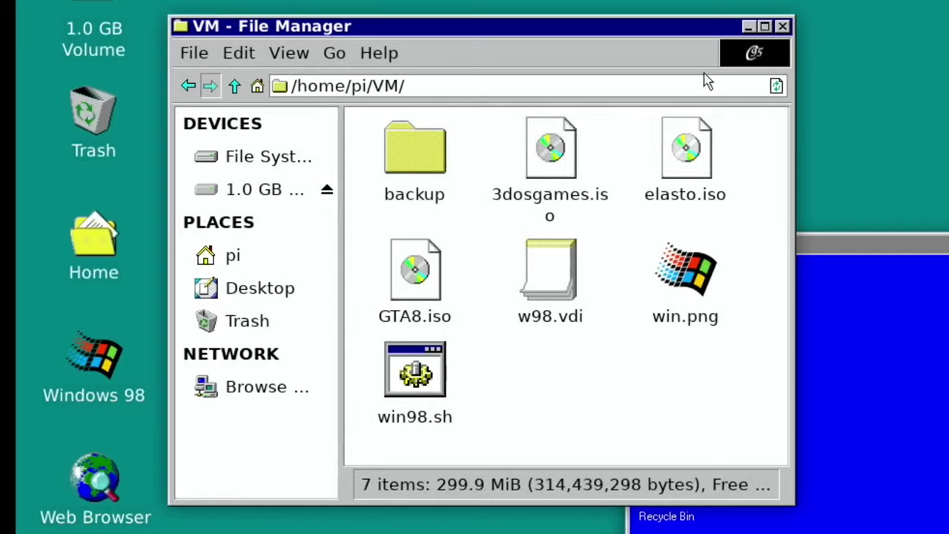
pyautogui.click(783, 28)
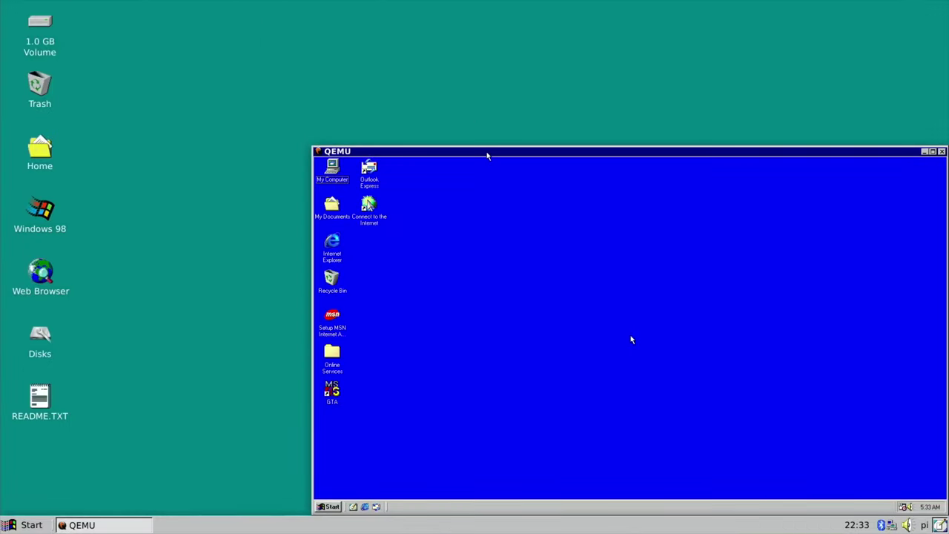
# Move the virtual machine window nearer the middle of the Raspbian desktop and let it capture the pointer
pyautogui.moveTo(487, 156); pyautogui.dragTo(352, 47)
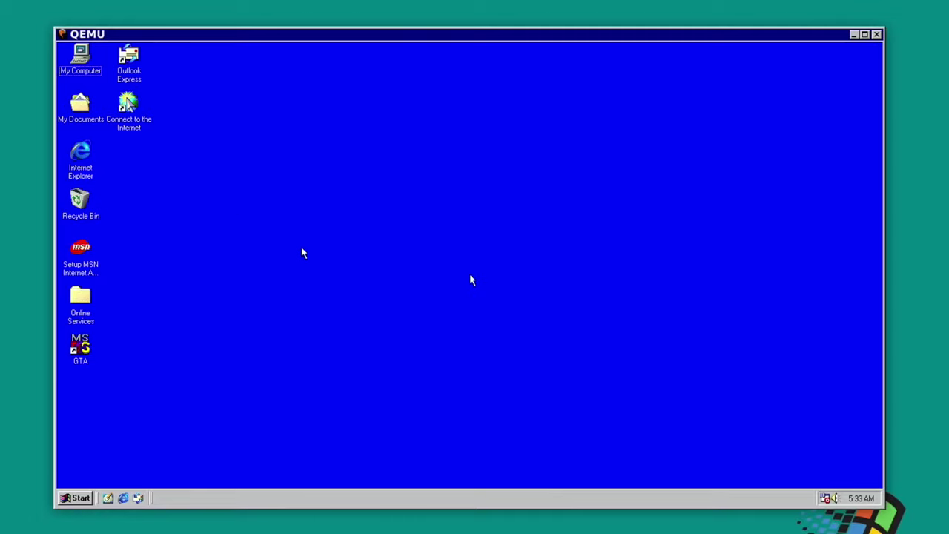
pyautogui.click(487, 298)
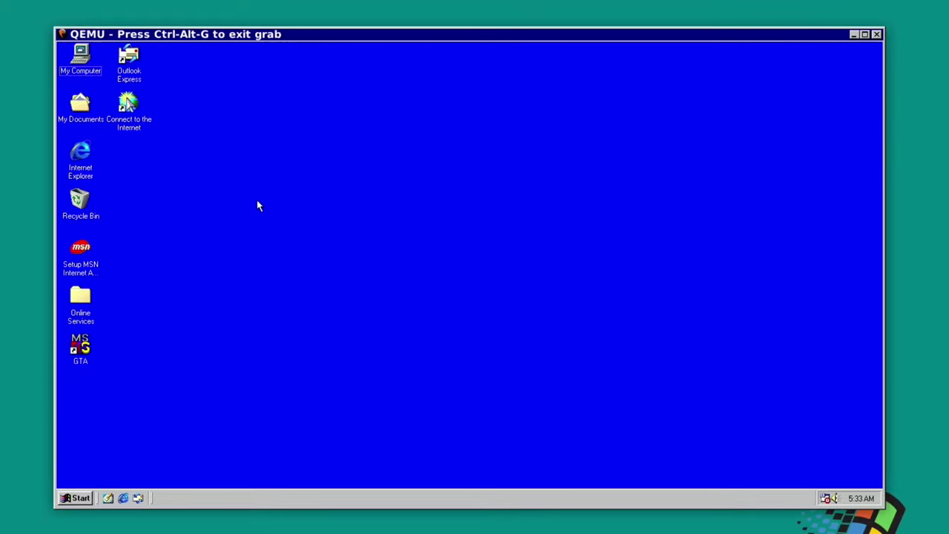
# Open Calculator from the Windows 98 accessories and move its window clear of the desktop icons
pyautogui.click(74, 498)
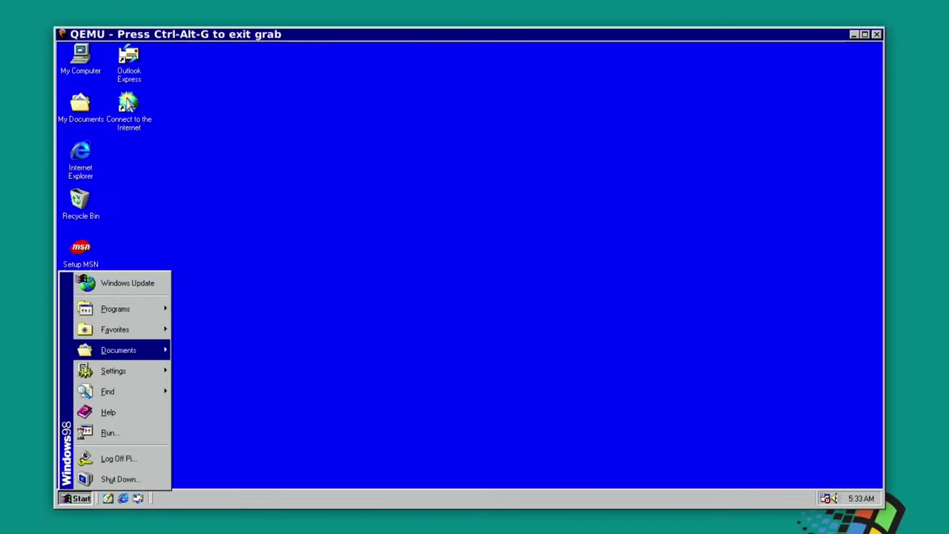
pyautogui.moveTo(123, 316)
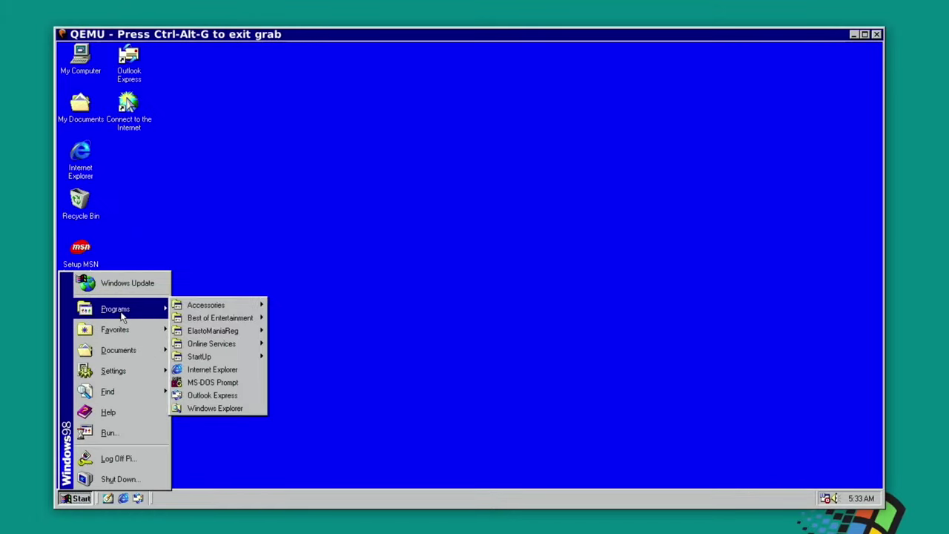
pyautogui.moveTo(204, 310)
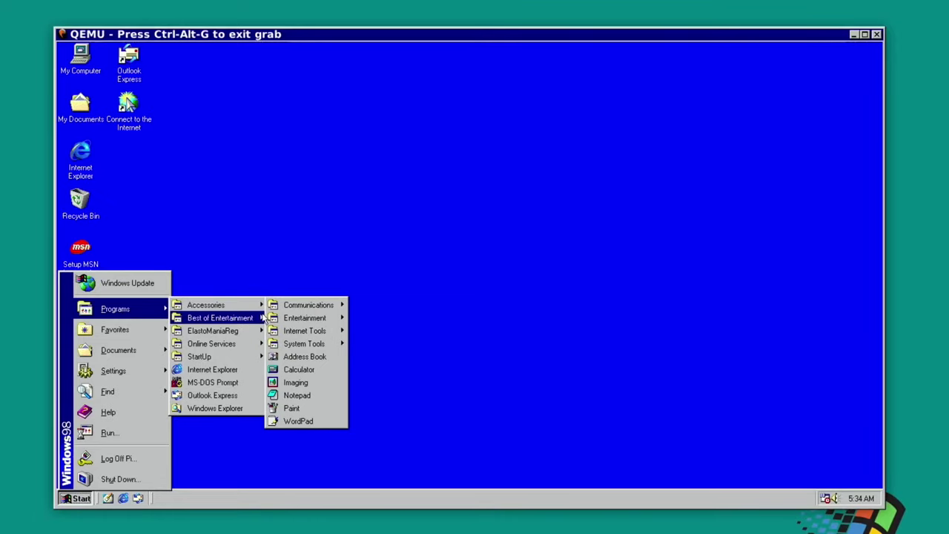
pyautogui.moveTo(292, 336)
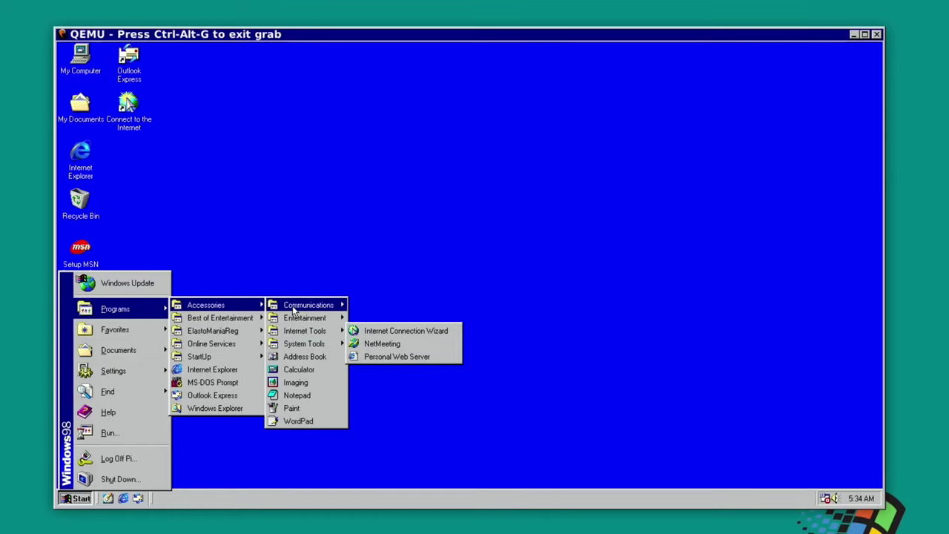
pyautogui.moveTo(293, 312)
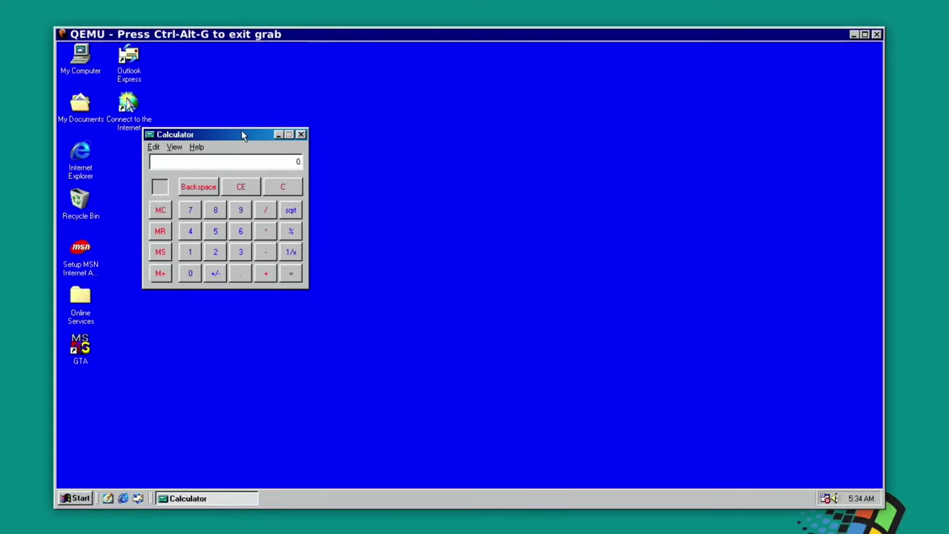
pyautogui.moveTo(241, 133); pyautogui.dragTo(297, 111)
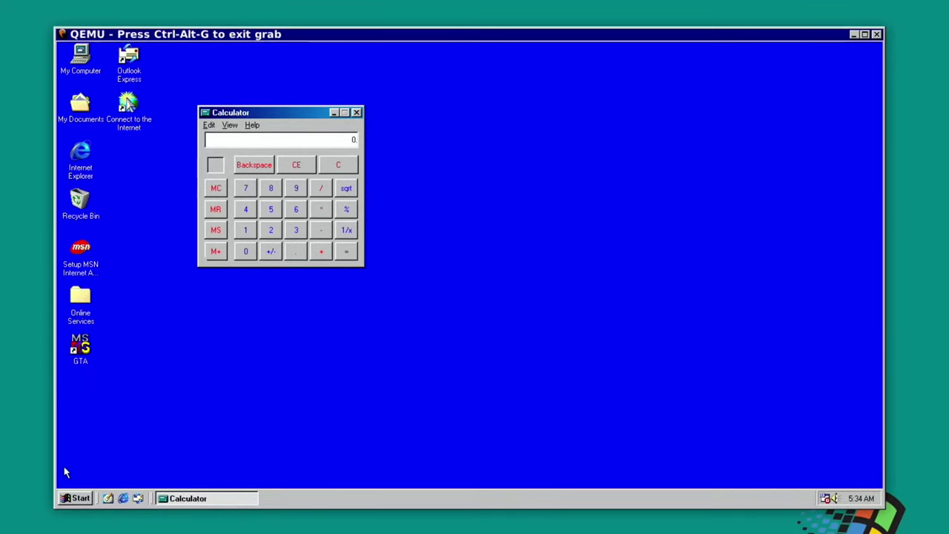
# Launch Tetris from the Best of Entertainment programs in Windows 98 and dismiss its copyright notice
pyautogui.click(77, 498)
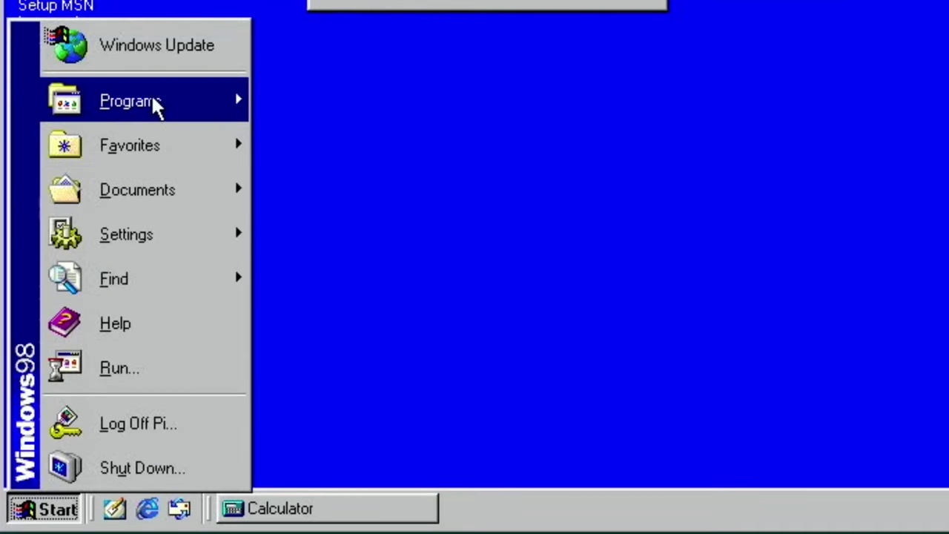
pyautogui.moveTo(169, 310)
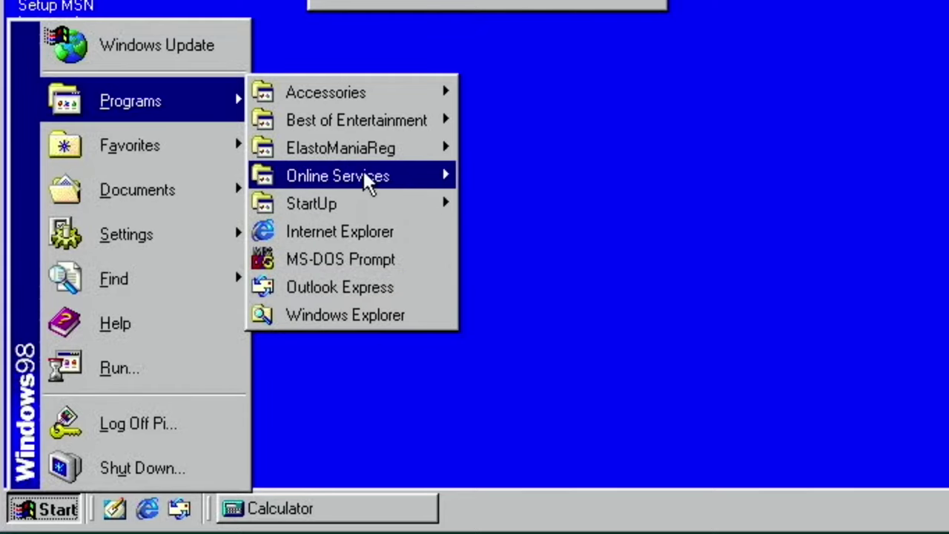
pyautogui.moveTo(365, 159)
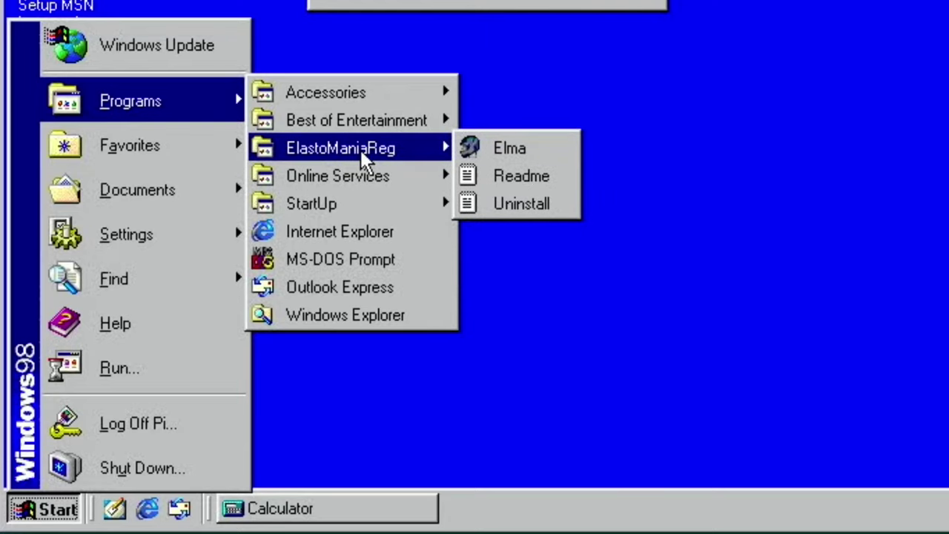
pyautogui.moveTo(367, 132)
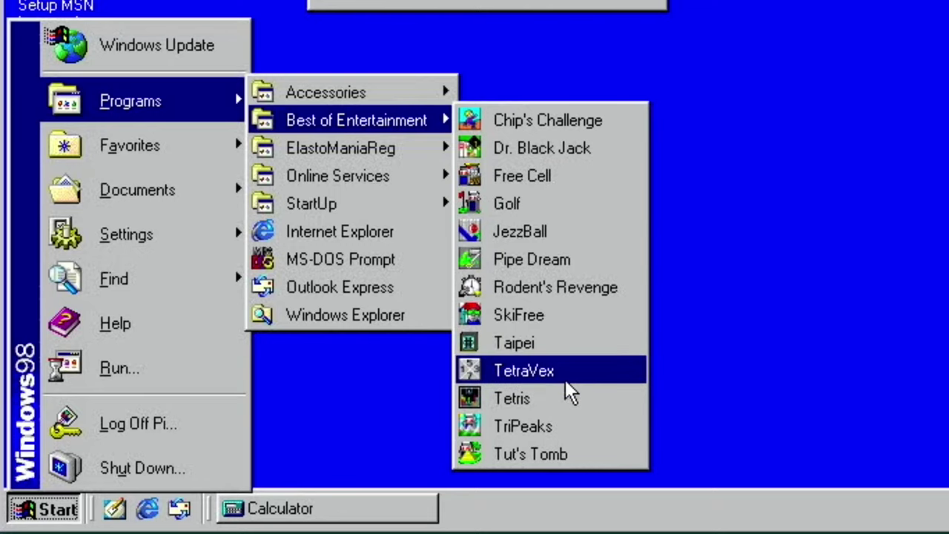
pyautogui.click(526, 400)
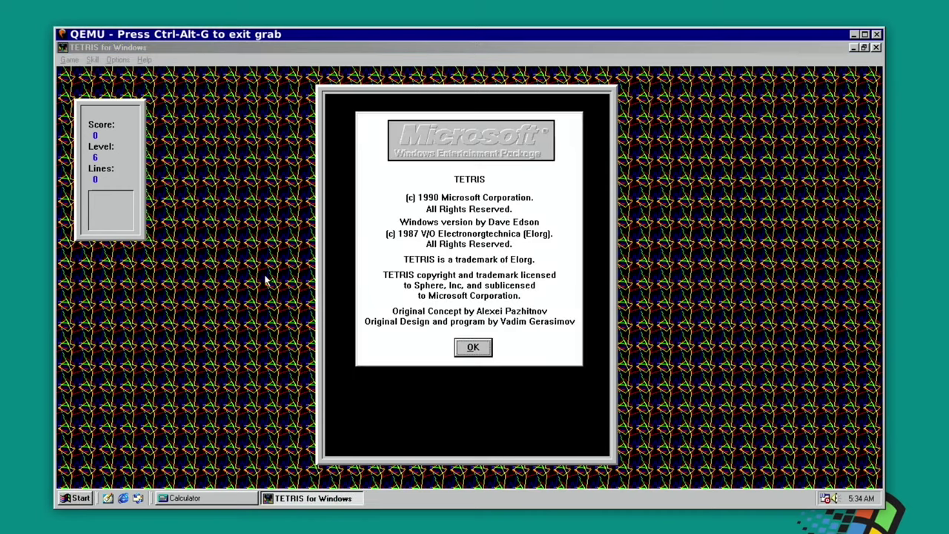
pyautogui.click(461, 347)
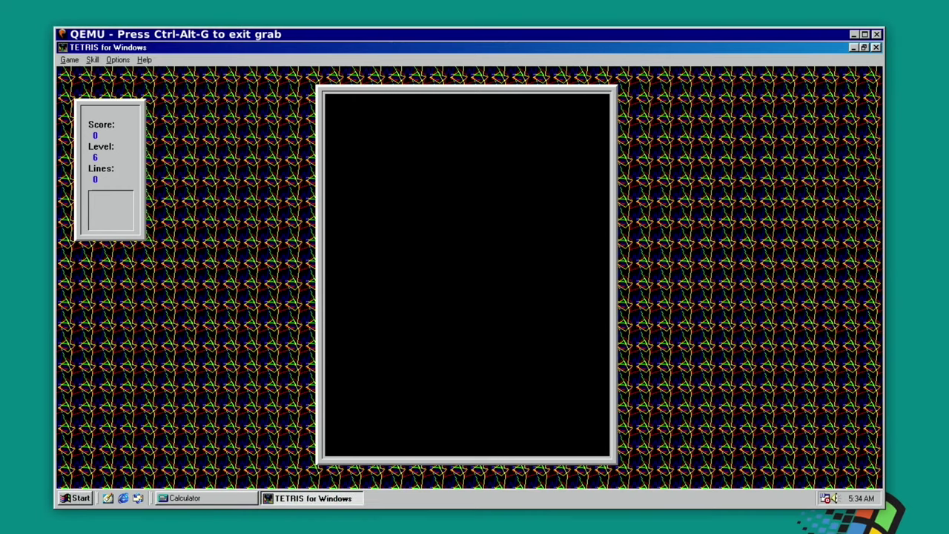
# Start a new Tetris game and drop the first square piece against the right wall of the well
pyautogui.click(70, 60)
pyautogui.click(75, 74)
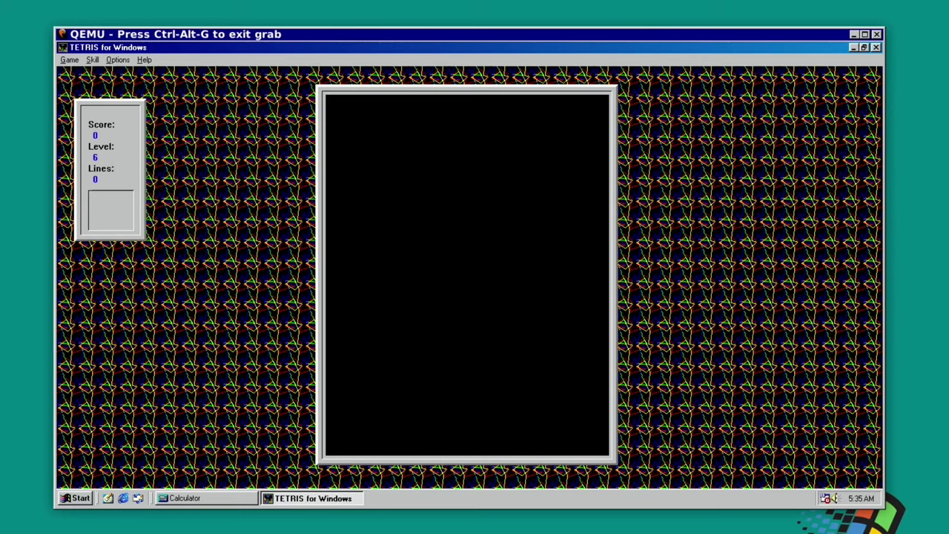
pyautogui.press('Right')
pyautogui.press('Right')
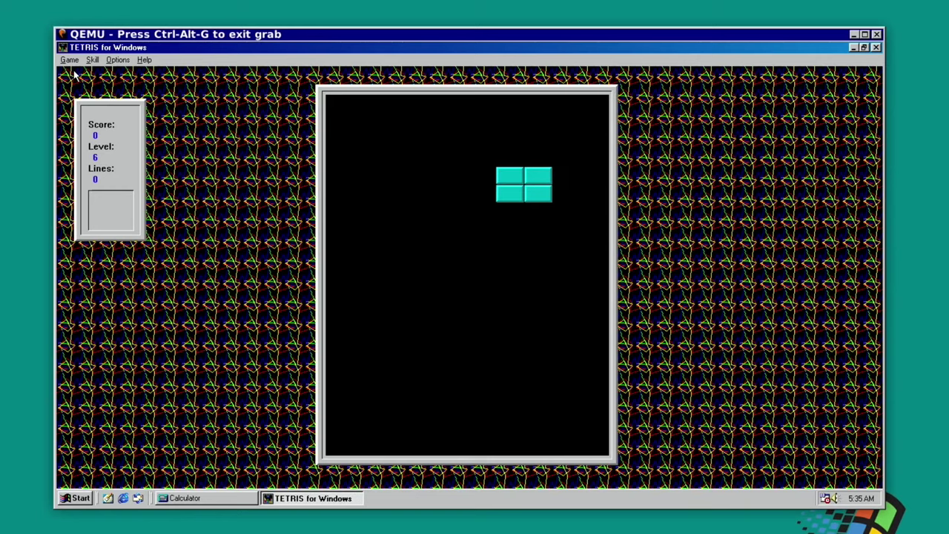
pyautogui.press('Right')
pyautogui.press('Right')
pyautogui.press('space')
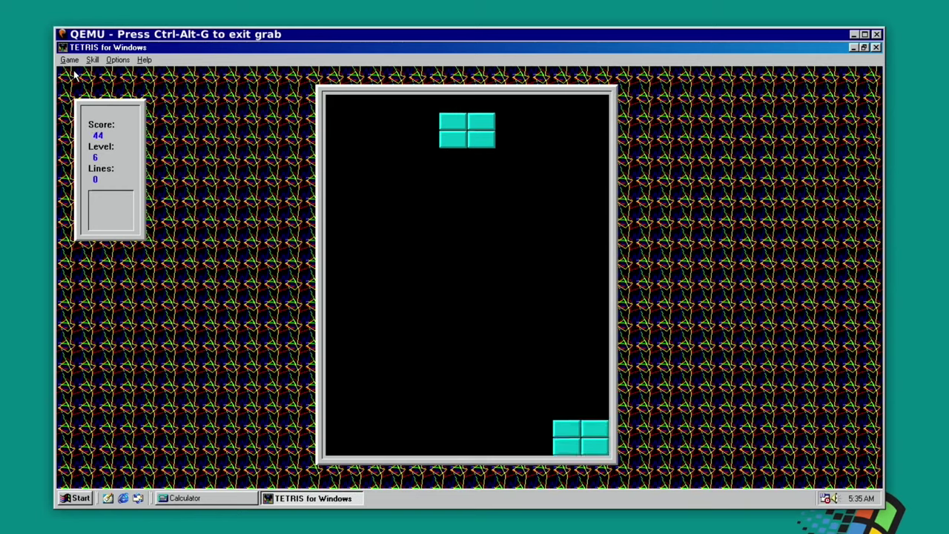
# Drop the next two square pieces side by side, starting from the left wall of the well
pyautogui.press('Left')
pyautogui.press('Left')
pyautogui.press('Left')
pyautogui.press('Left')
pyautogui.press('space')
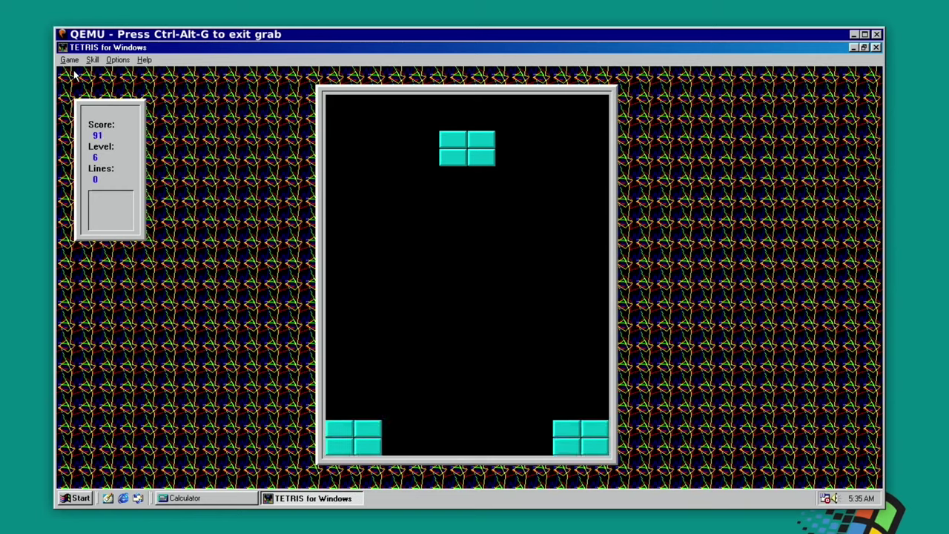
pyautogui.press('Left')
pyautogui.press('Left')
pyautogui.press('space')
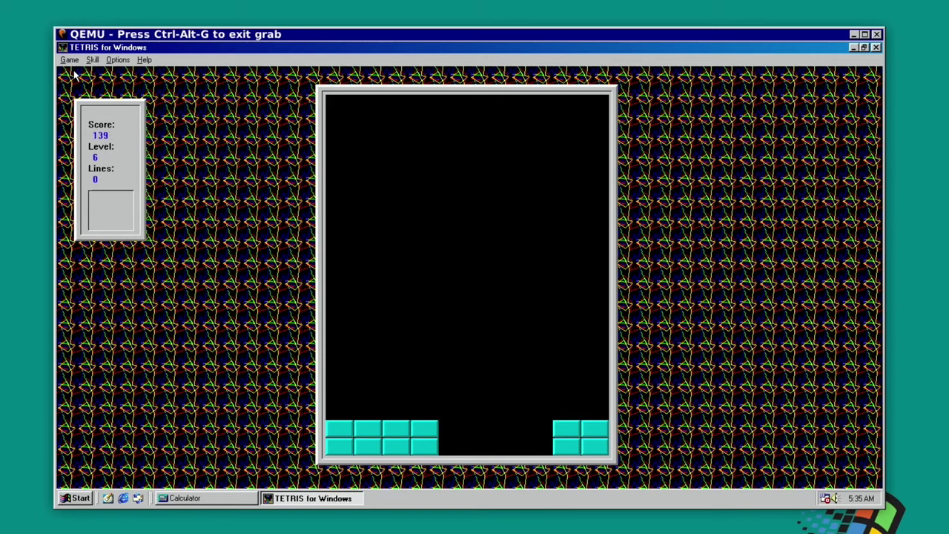
# Rotate the yellow L piece to lie flat with its raised end on the right, and drop it beside the left squares
pyautogui.press('Up')
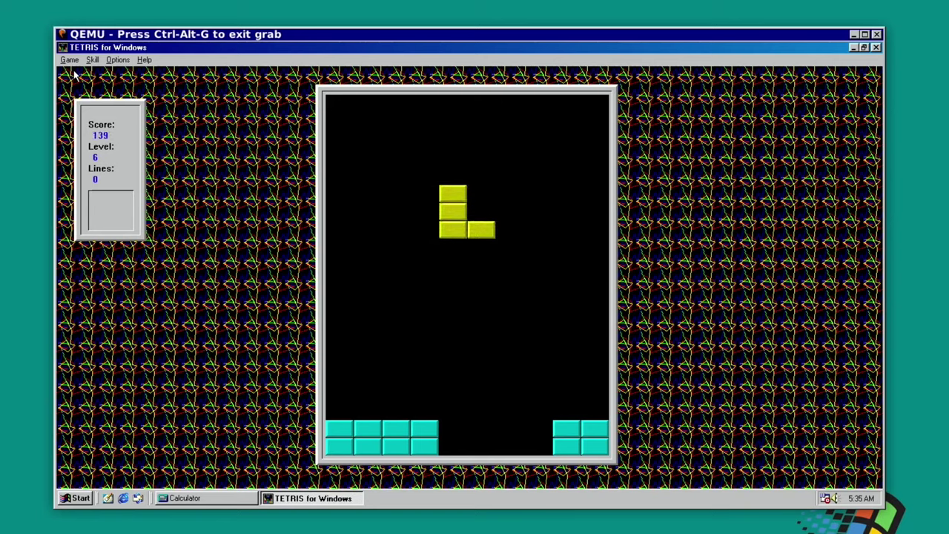
pyautogui.press('Up')
pyautogui.press('Right')
pyautogui.press('space')
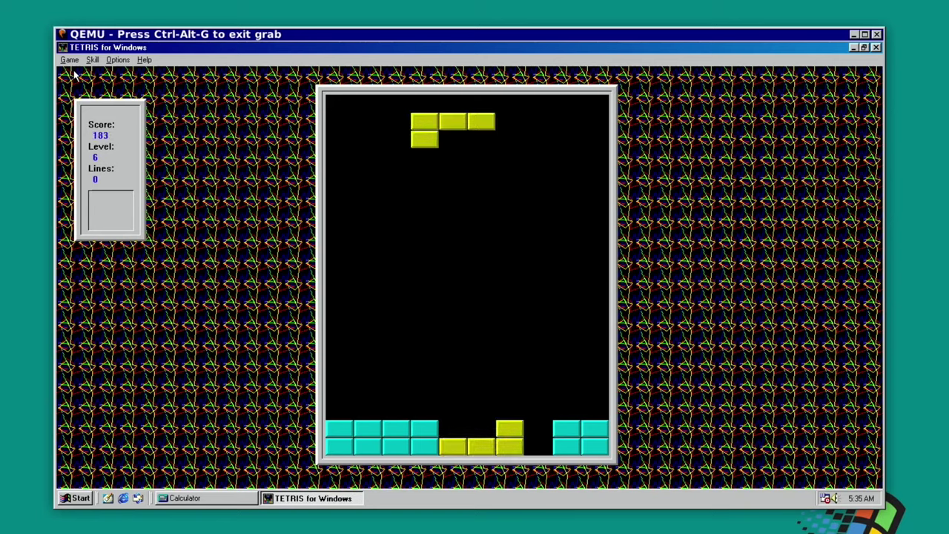
# Drop the yellow L piece onto the stack, and exit Tetris, confirming that the game should end
pyautogui.press('space')
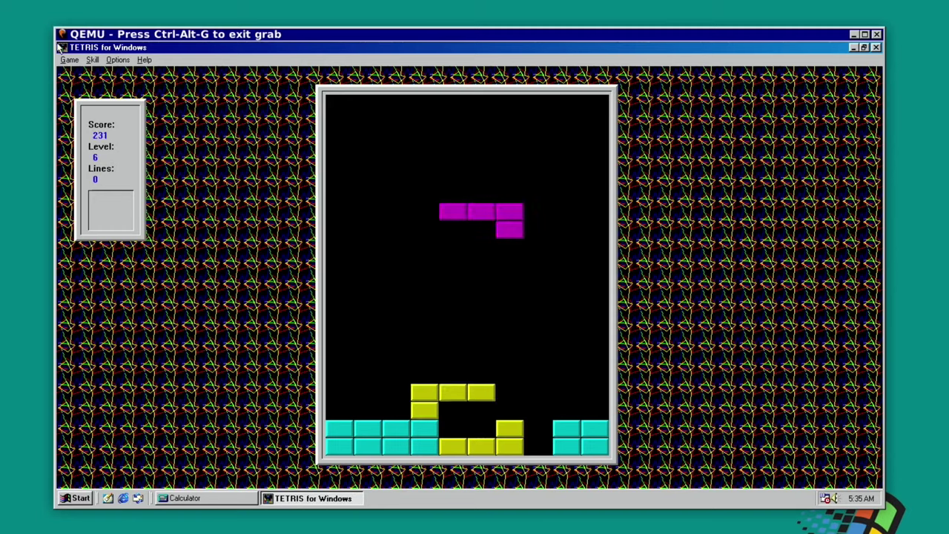
pyautogui.click(65, 62)
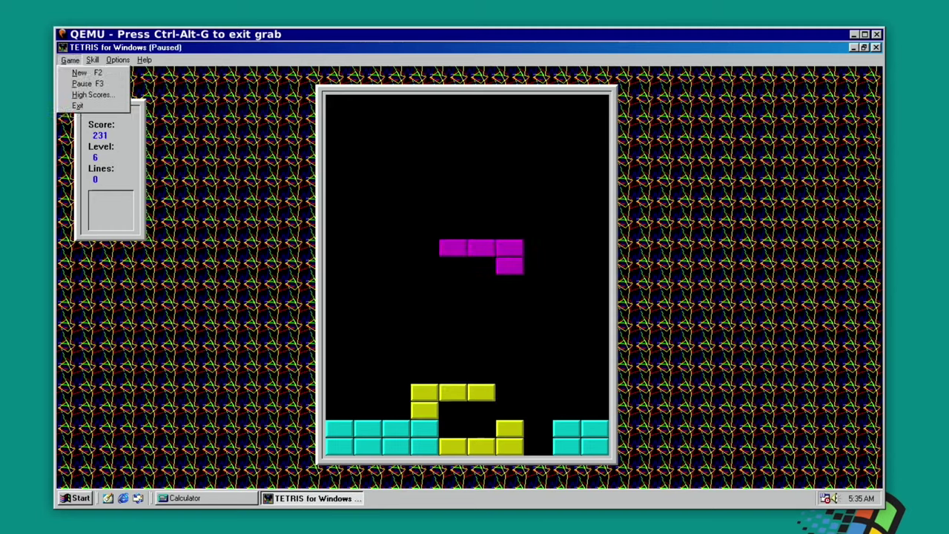
pyautogui.click(74, 105)
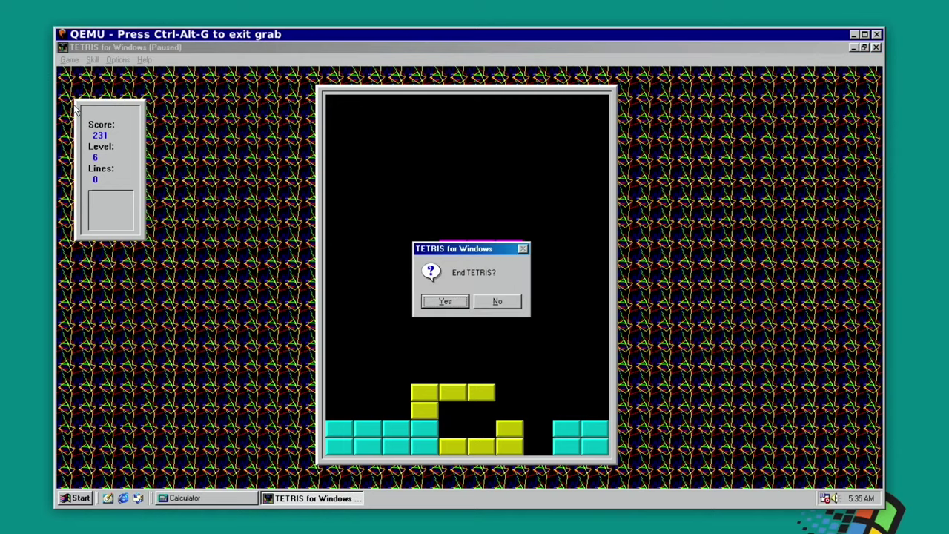
pyautogui.click(440, 302)
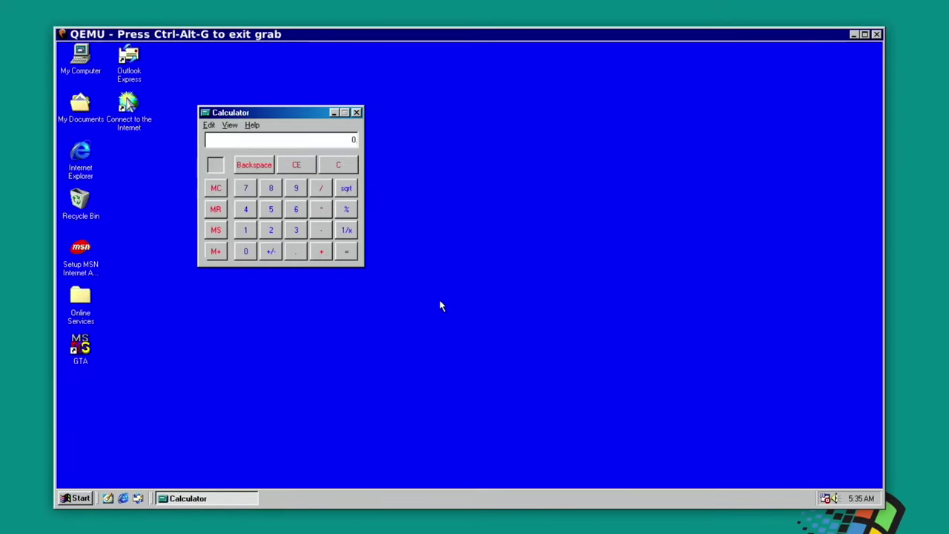
# Look through the Windows 98 Start menu's Favorites, Documents, Settings and Find entries, and close the menu
pyautogui.click(75, 499)
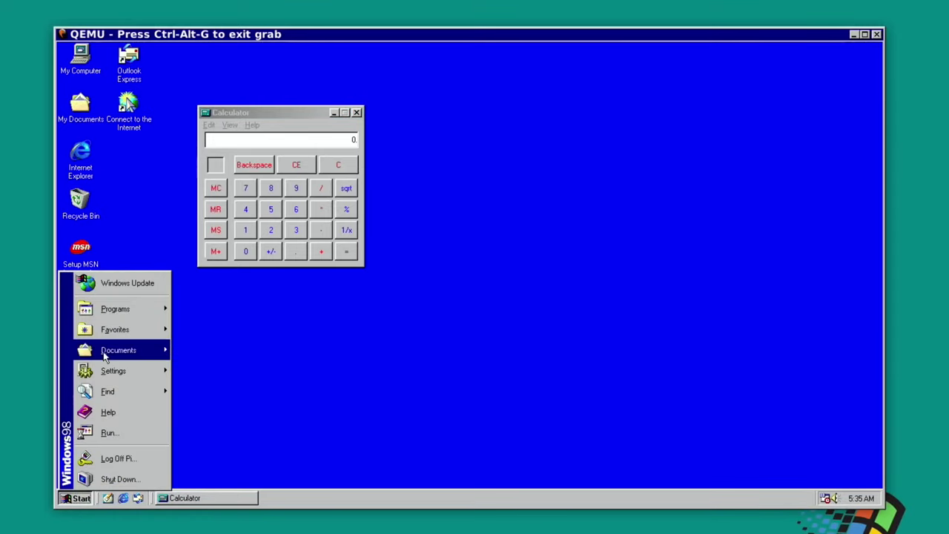
pyautogui.moveTo(107, 331)
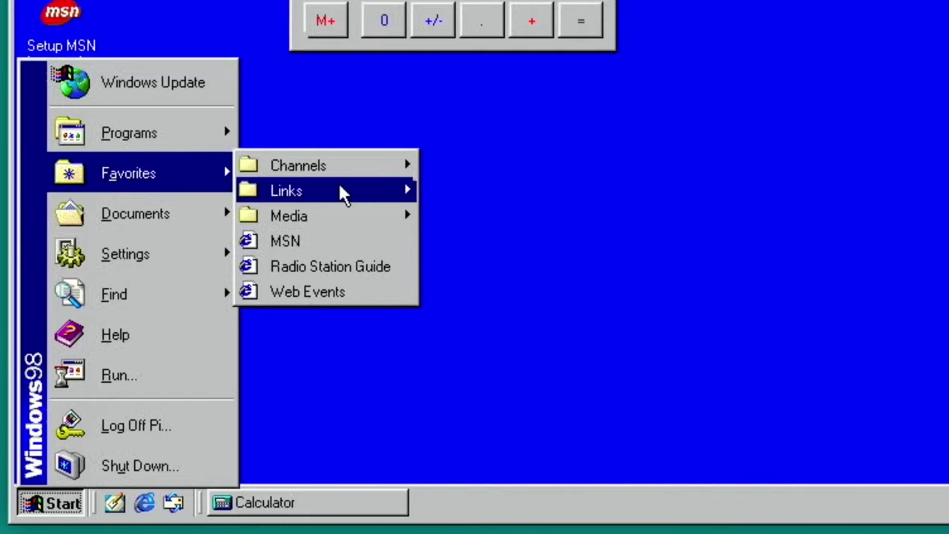
pyautogui.moveTo(343, 193)
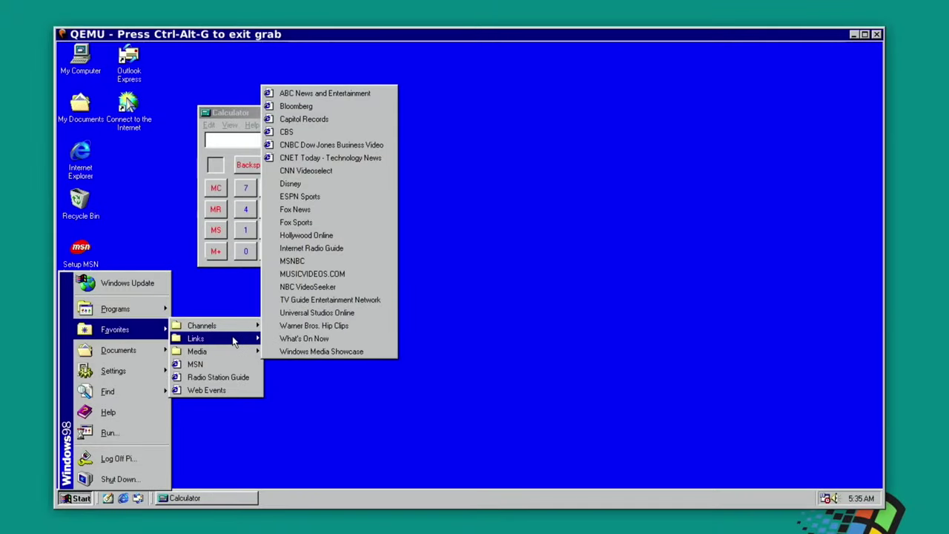
pyautogui.moveTo(233, 340)
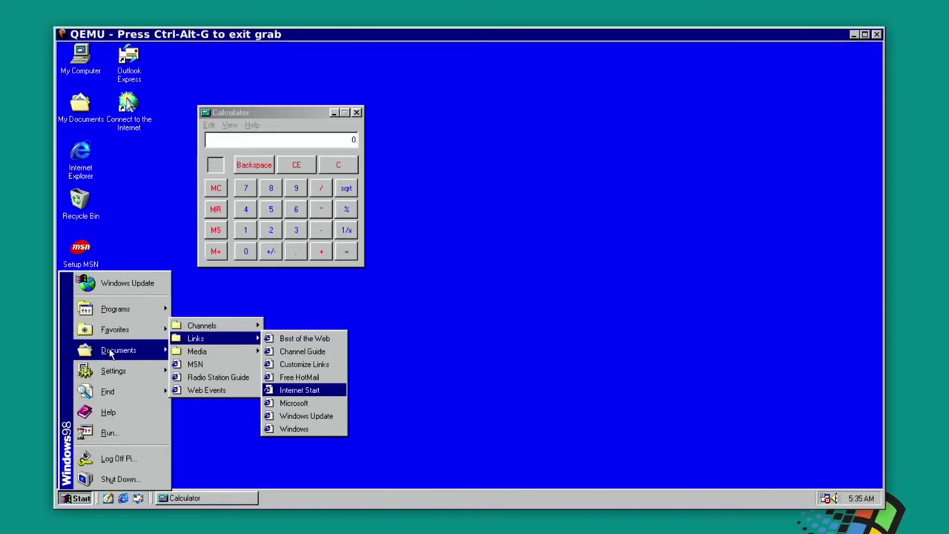
pyautogui.moveTo(109, 355)
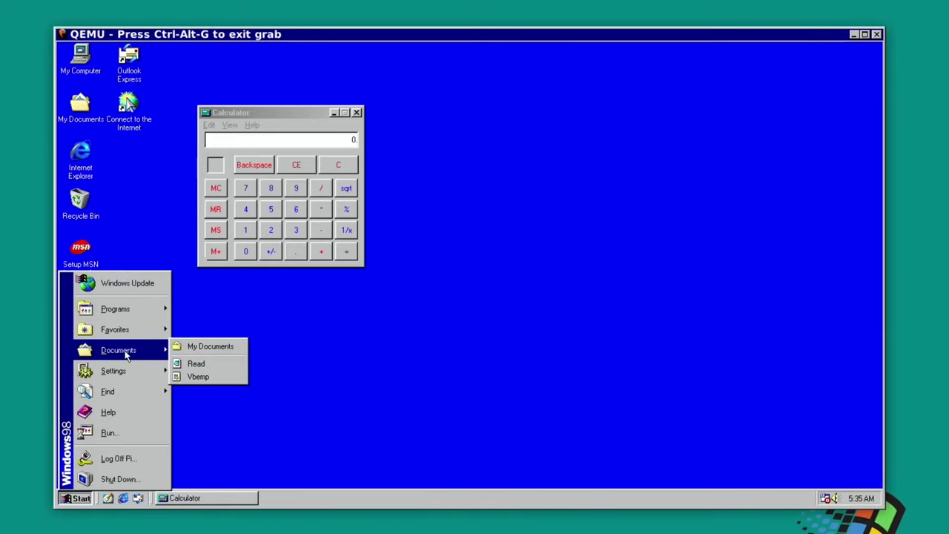
pyautogui.moveTo(139, 373)
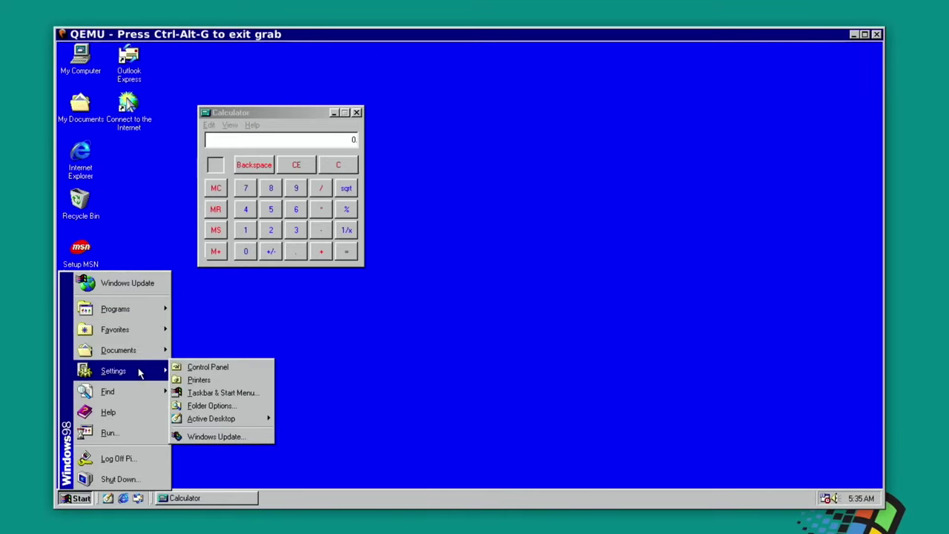
pyautogui.moveTo(132, 394)
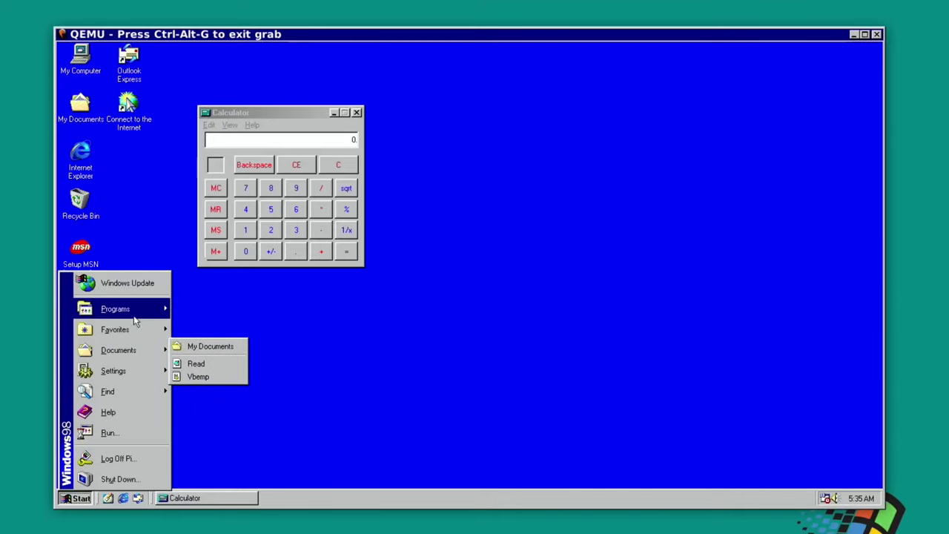
pyautogui.moveTo(134, 313)
pyautogui.click(415, 318)
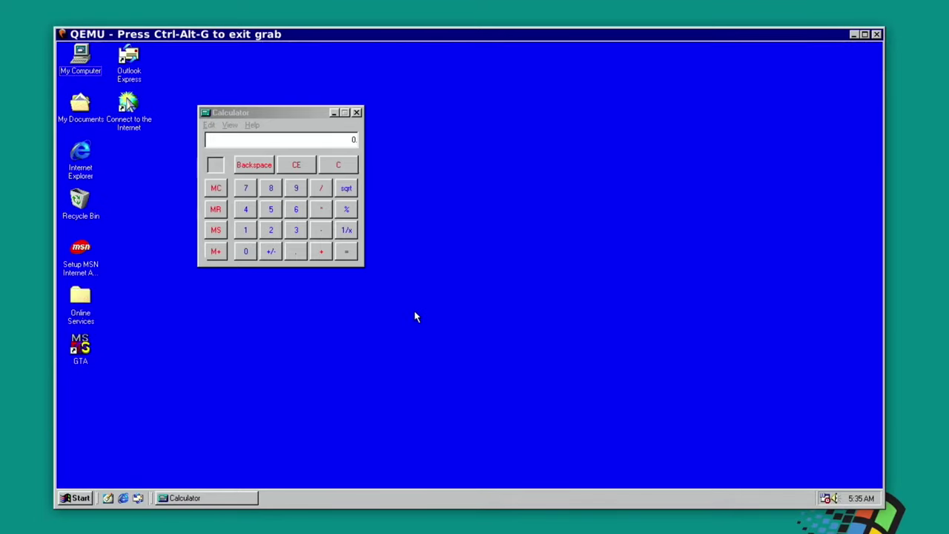
# Close Calculator and launch GTA from the Windows 98 desktop
pyautogui.click(357, 113)
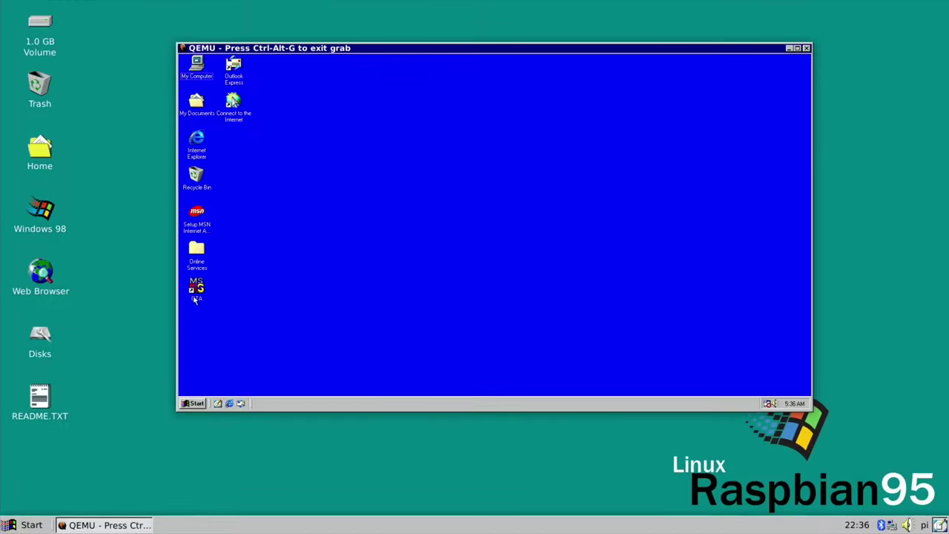
pyautogui.doubleClick(197, 290)
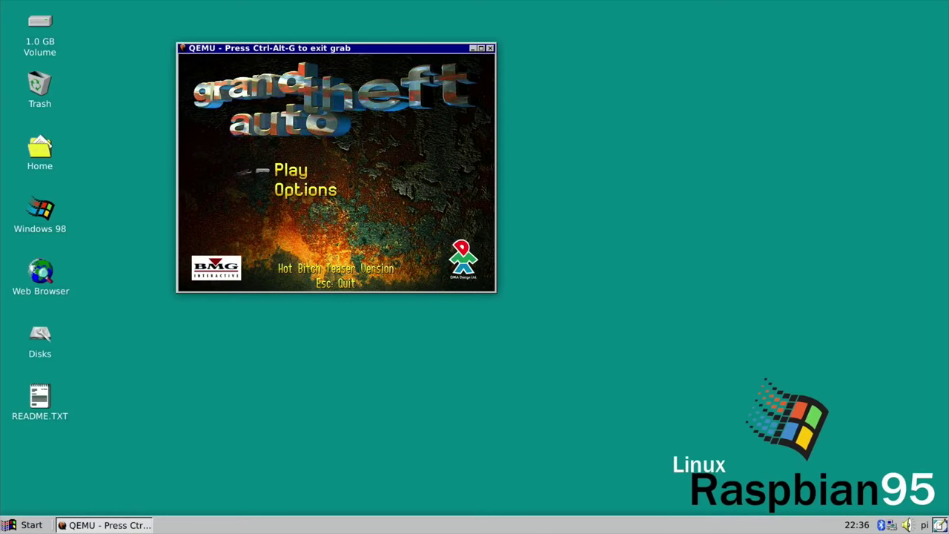
# Release the QEMU input grab, move its window closer to the centre of the Raspbian desktop, and return control to the game
pyautogui.hotkey('ctrl', 'alt', 'g')
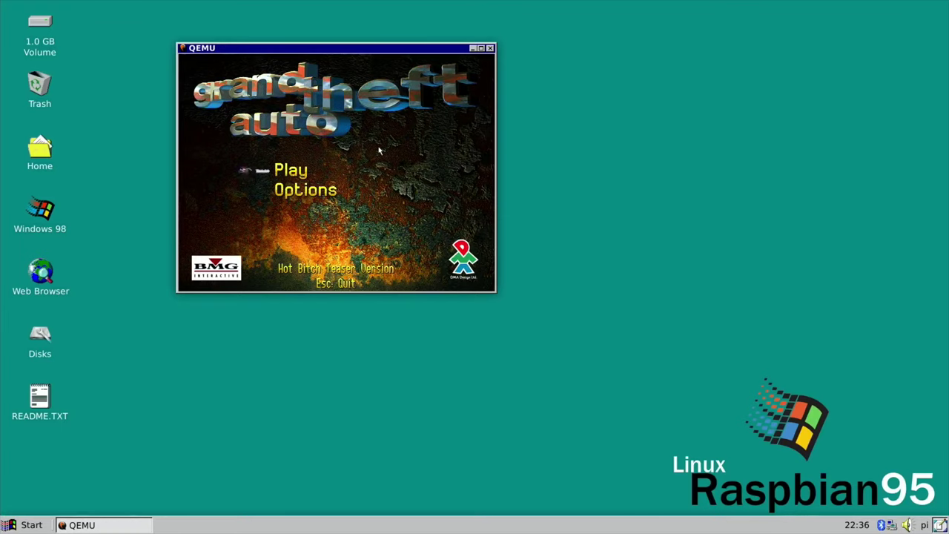
pyautogui.moveTo(354, 49); pyautogui.dragTo(479, 107)
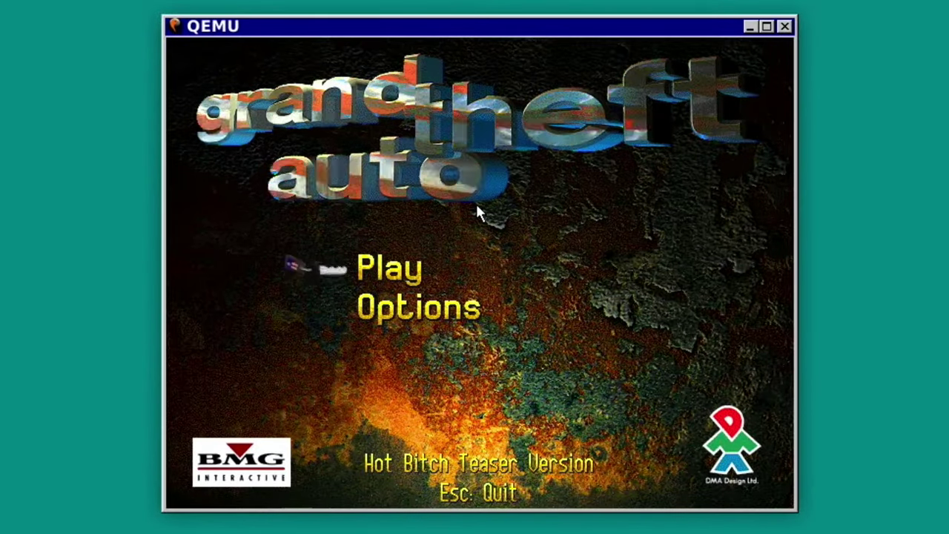
pyautogui.click(387, 222)
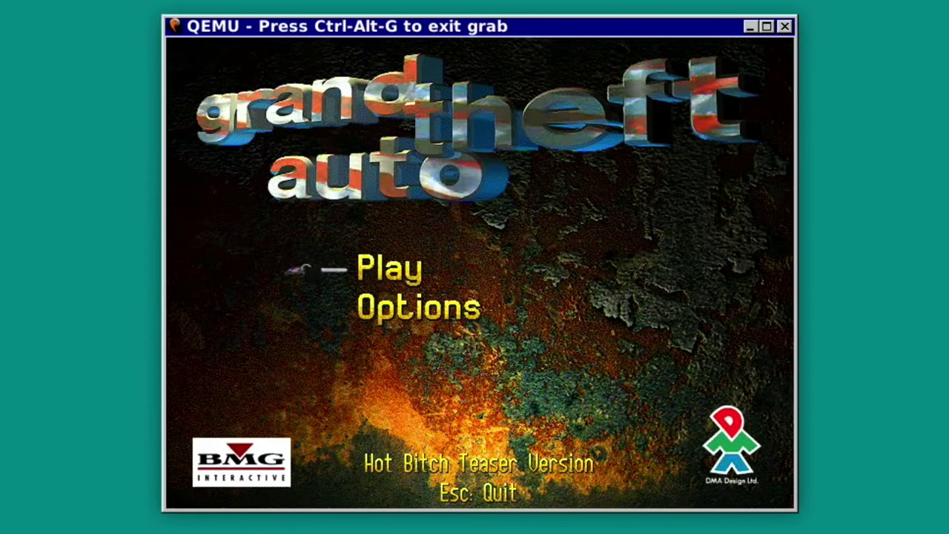
# Start a Grand Theft Auto game with the preselected player in Liberty City's Gangsta Bang mission
pyautogui.press('Return')
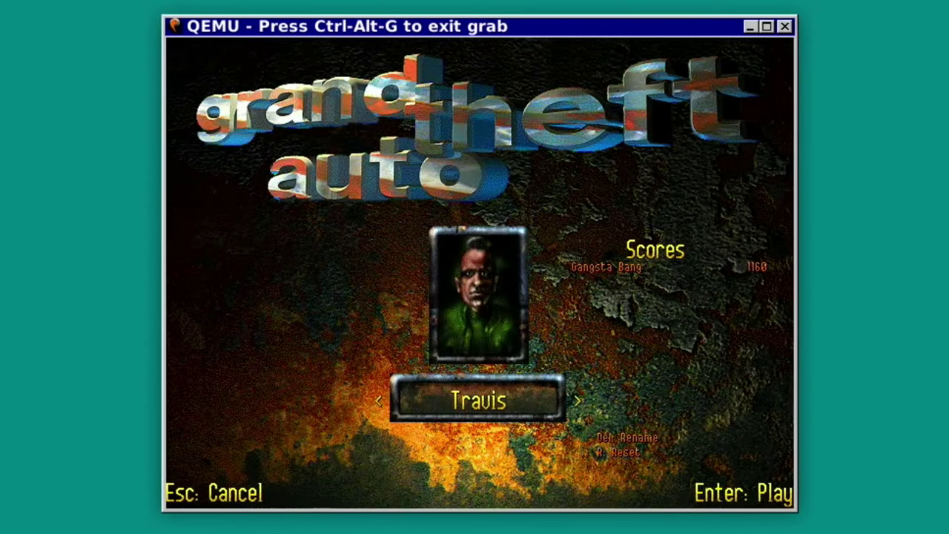
pyautogui.press('Return')
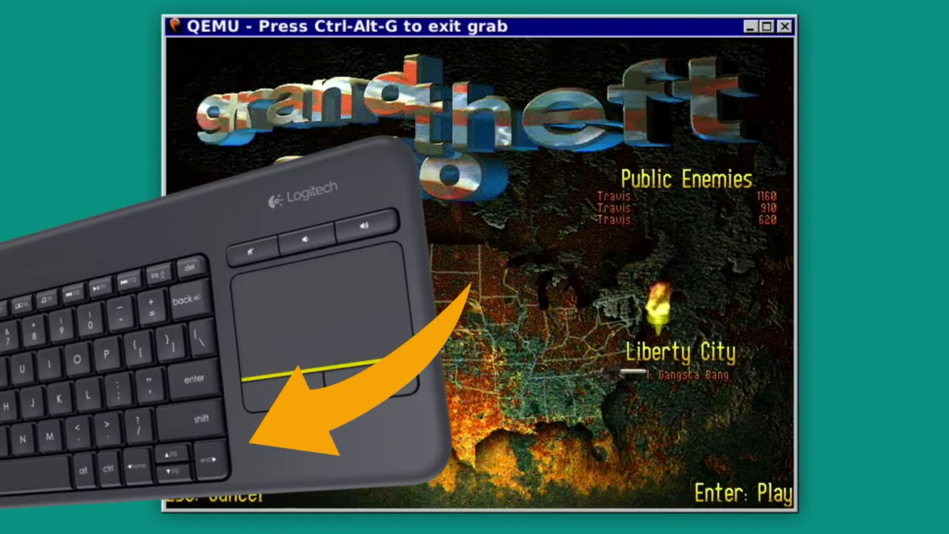
pyautogui.press('Return')
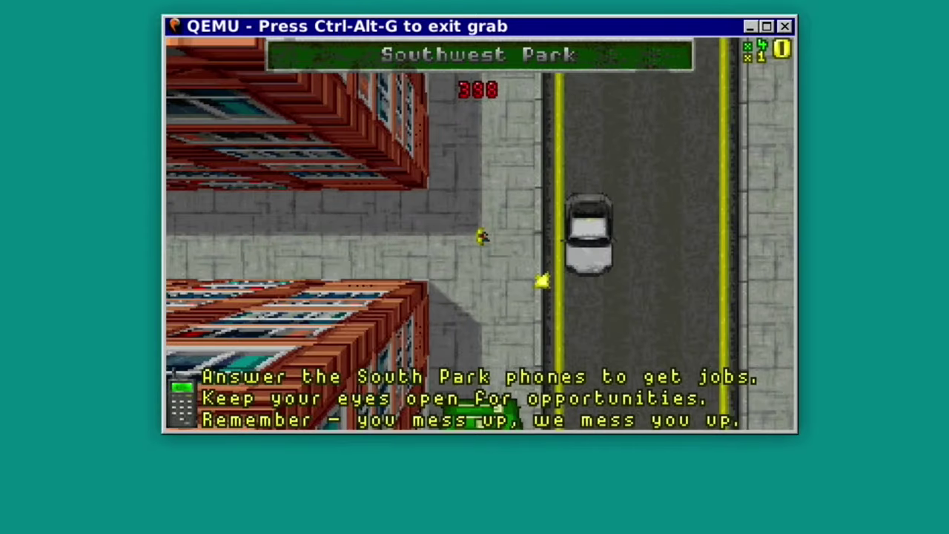
# Get into the white car parked at the kerb in Southwest Park and drive off
pyautogui.press('Return')
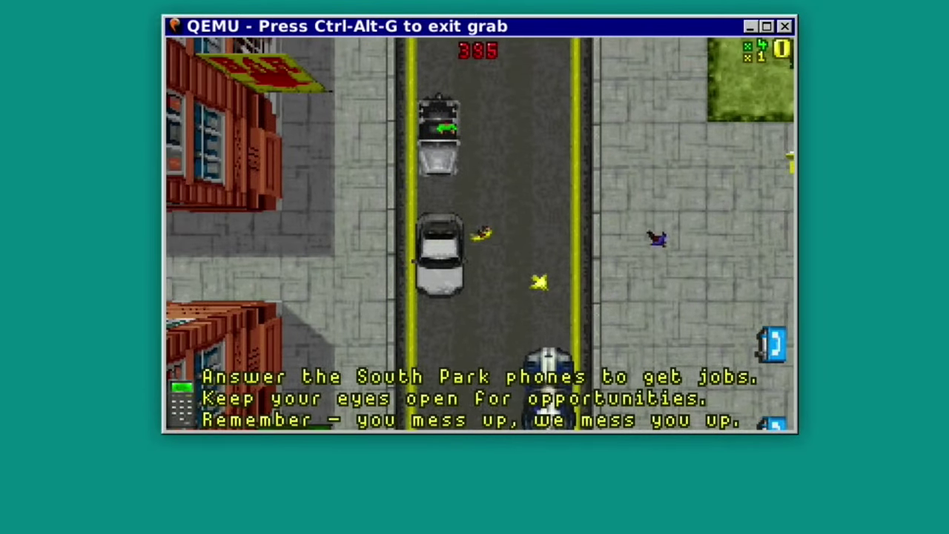
pyautogui.press('Return')
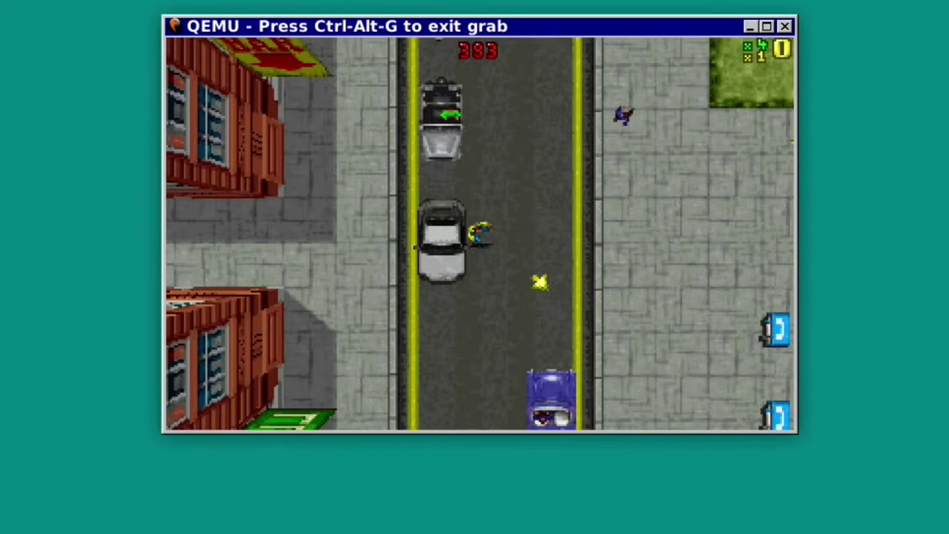
pyautogui.press('Up')
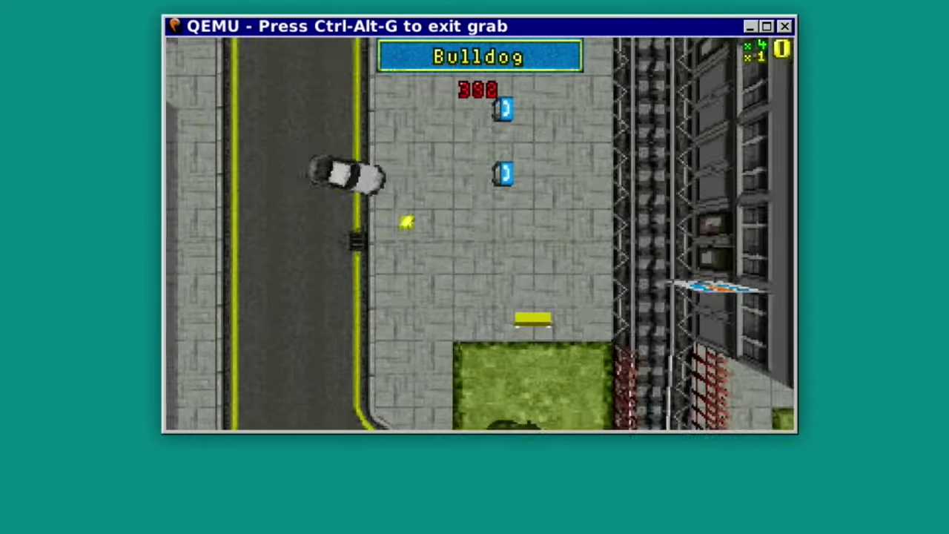
# Drive the white car around the street corner and along the sidewalk to the phones marked with red arrows
pyautogui.press('Left')
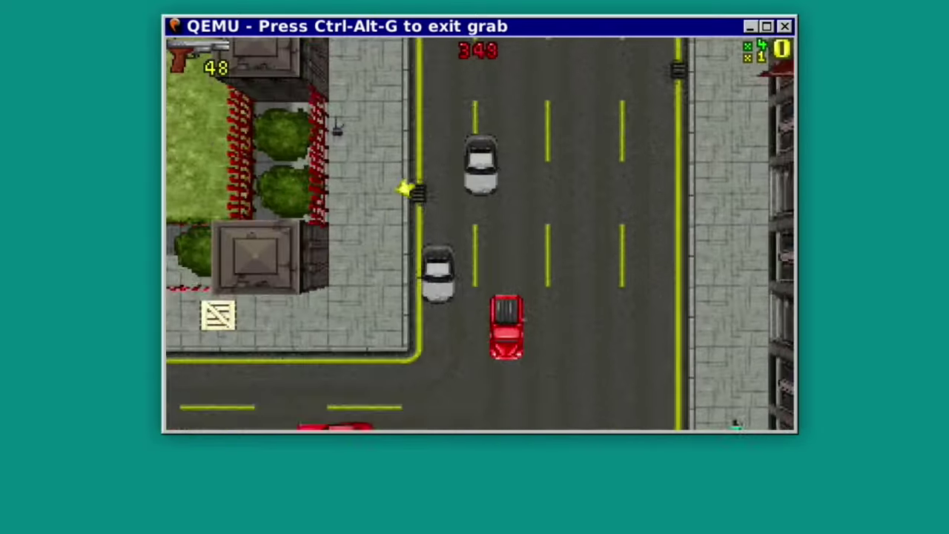
pyautogui.press('Left')
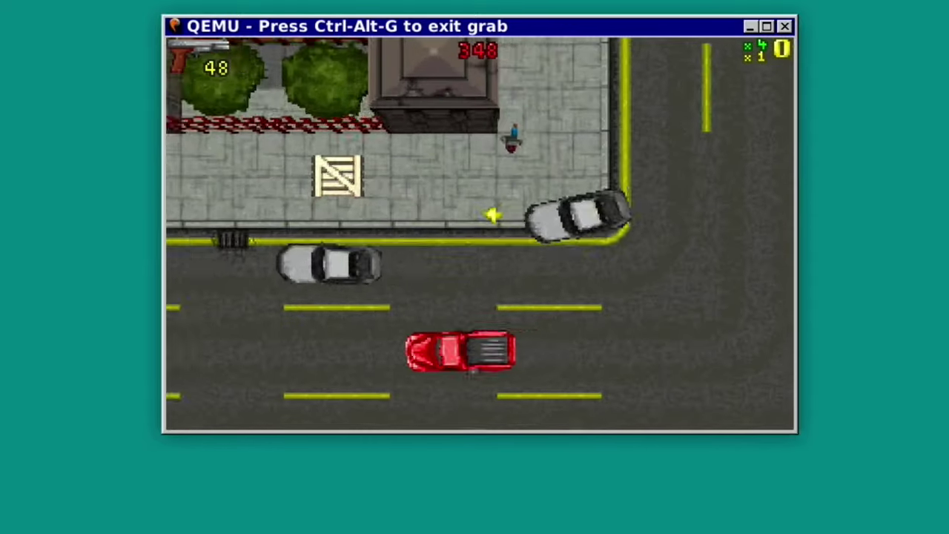
pyautogui.press('Up')
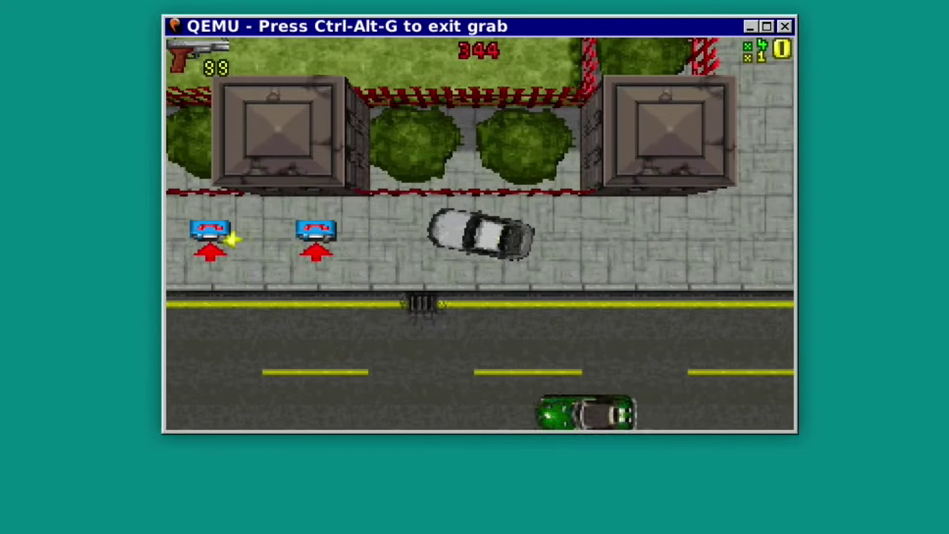
pyautogui.press('Up')
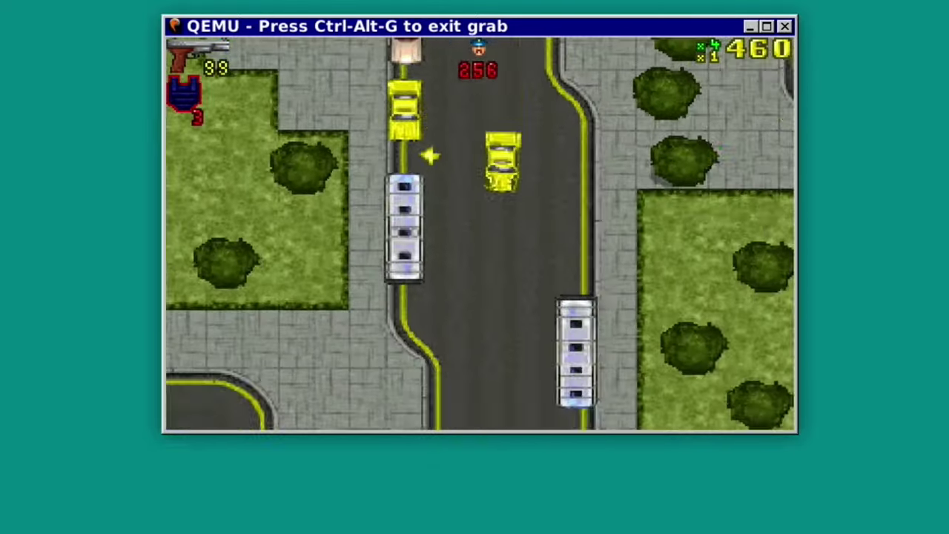
# Drive the yellow car down the road between the grassy areas and steer it around the bend
pyautogui.press('Left')
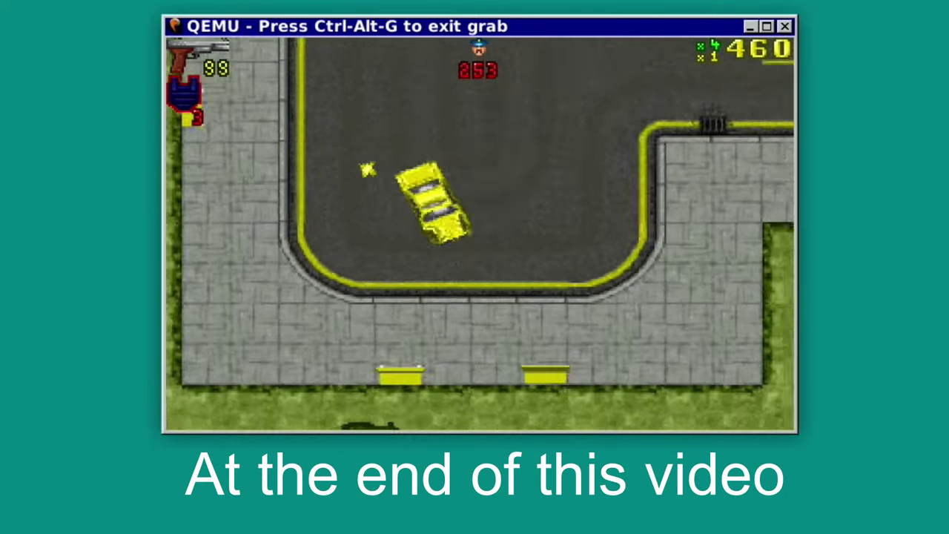
pyautogui.press('Up')
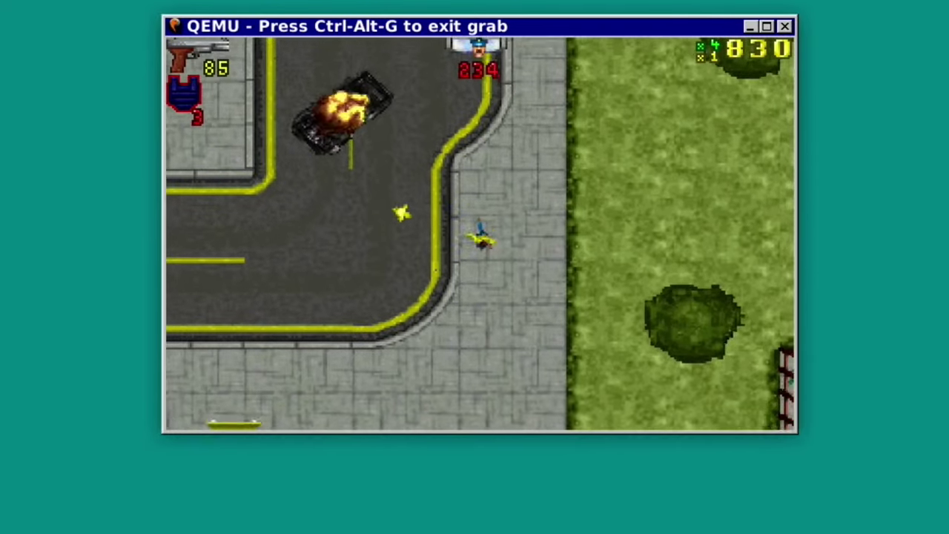
# Walk the character on foot away from the burning car, across the sidewalk and grass, and back to the road's edge
pyautogui.press('Up')
pyautogui.press('Left')
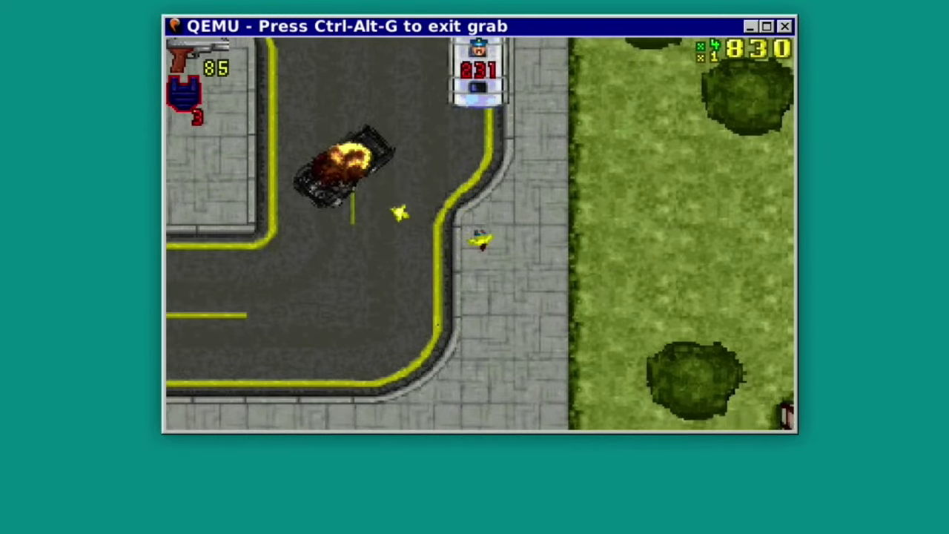
pyautogui.press('Right')
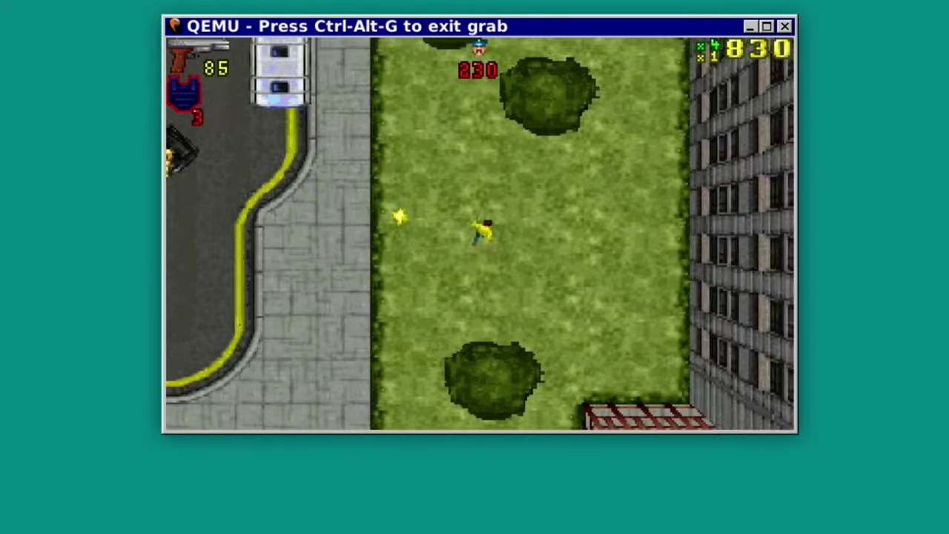
pyautogui.press('Left')
pyautogui.press('Down')
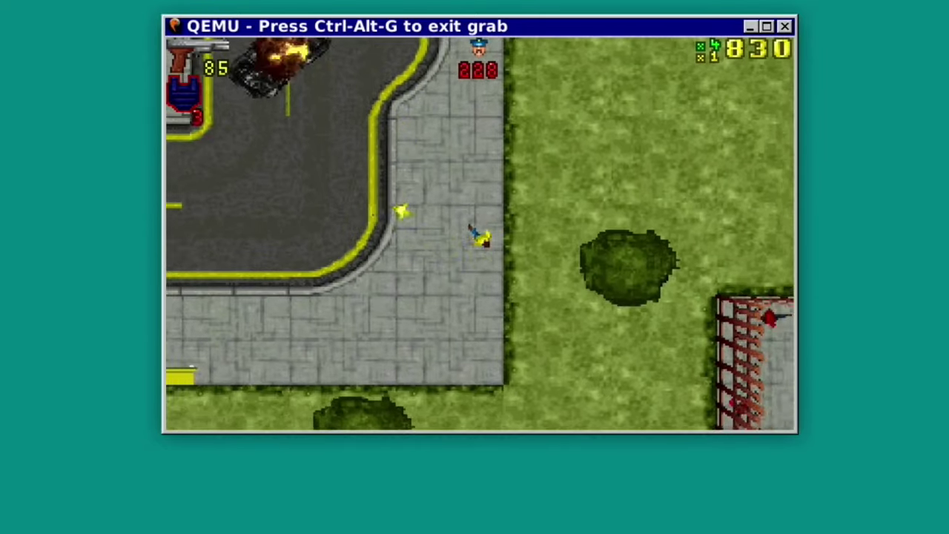
pyautogui.press('Right')
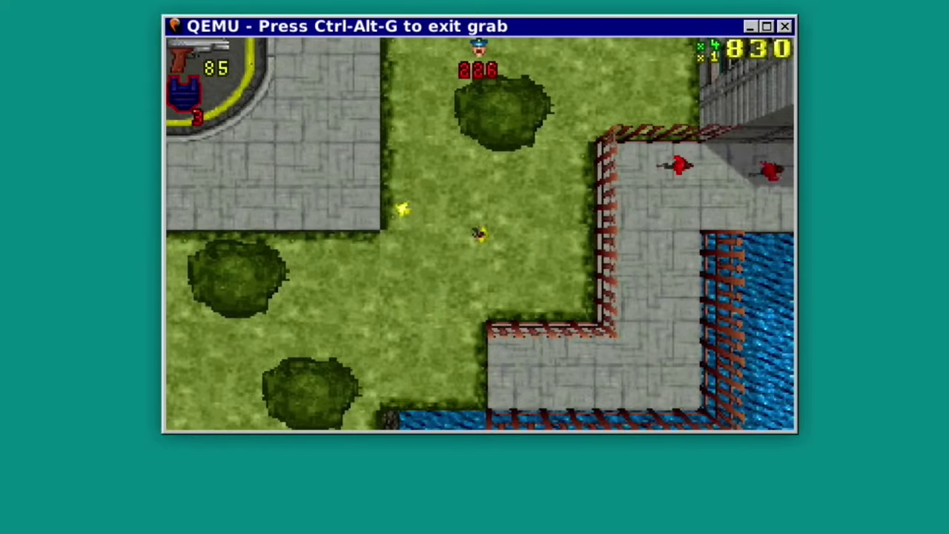
pyautogui.press('Left')
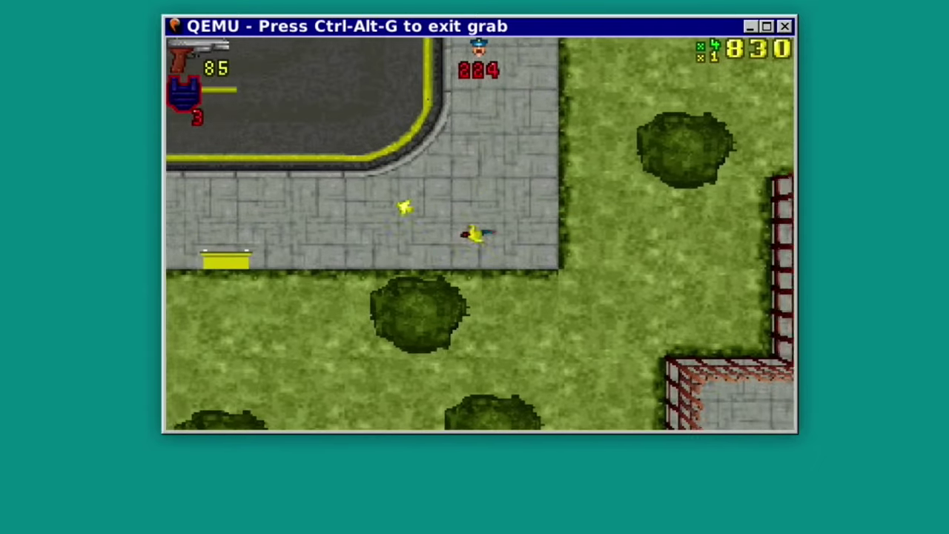
pyautogui.press('Left')
pyautogui.press('Right')
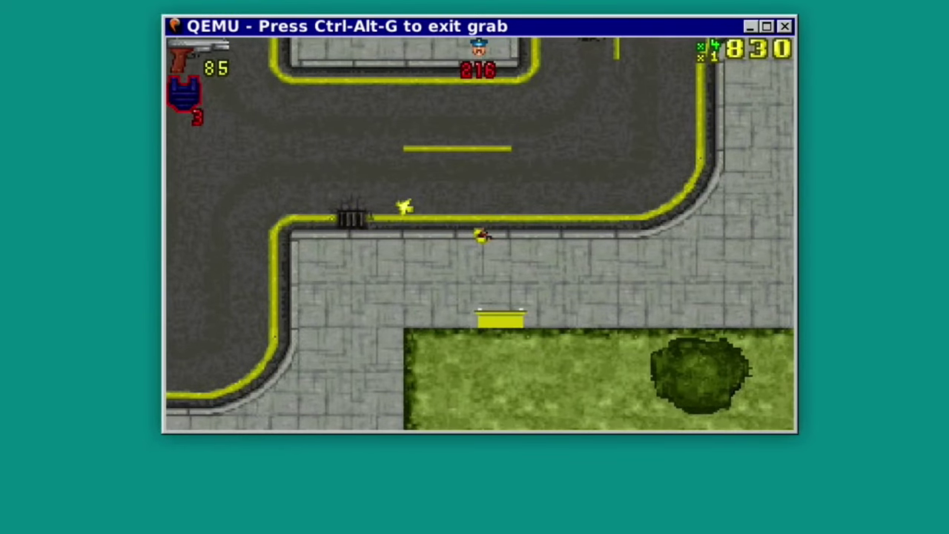
# Leave the running game for Grand Theft Auto's main menu and look through its sound, music, text and music mode options
pyautogui.press('Escape')
pyautogui.press('Escape')
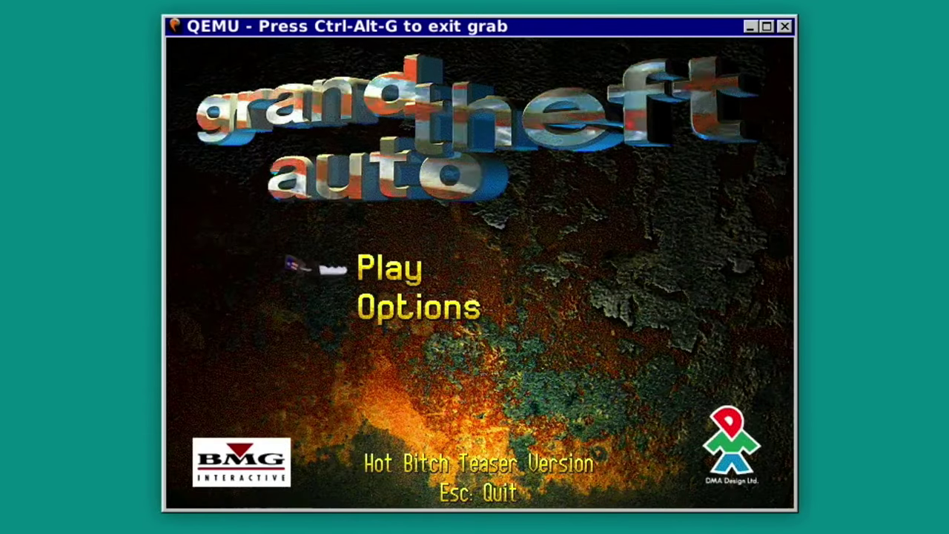
pyautogui.press('Down')
pyautogui.press('Return')
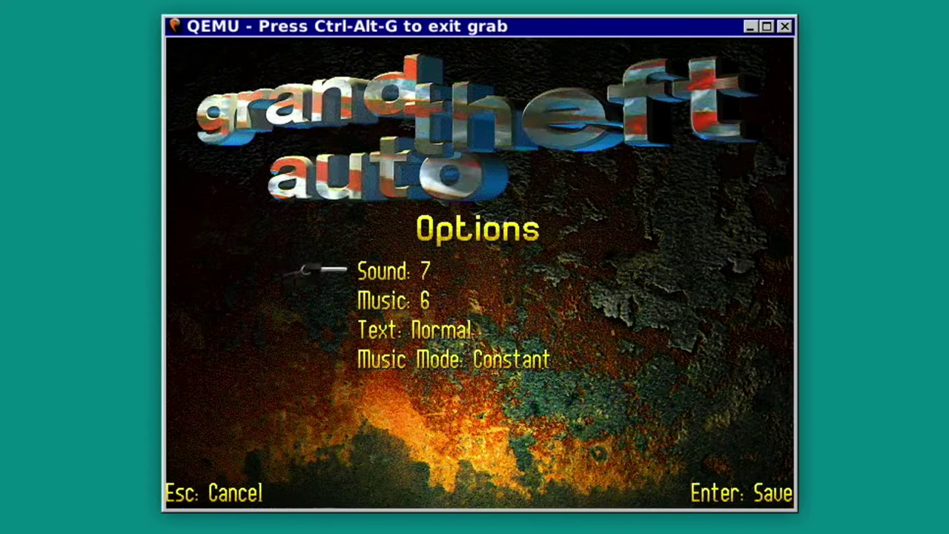
pyautogui.press('Down')
pyautogui.press('Down')
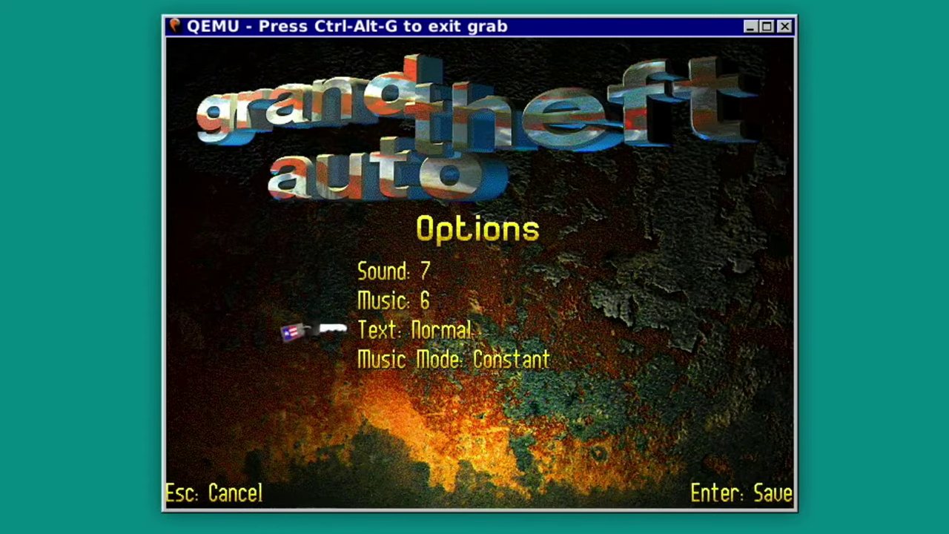
pyautogui.press('Down')
pyautogui.press('Escape')
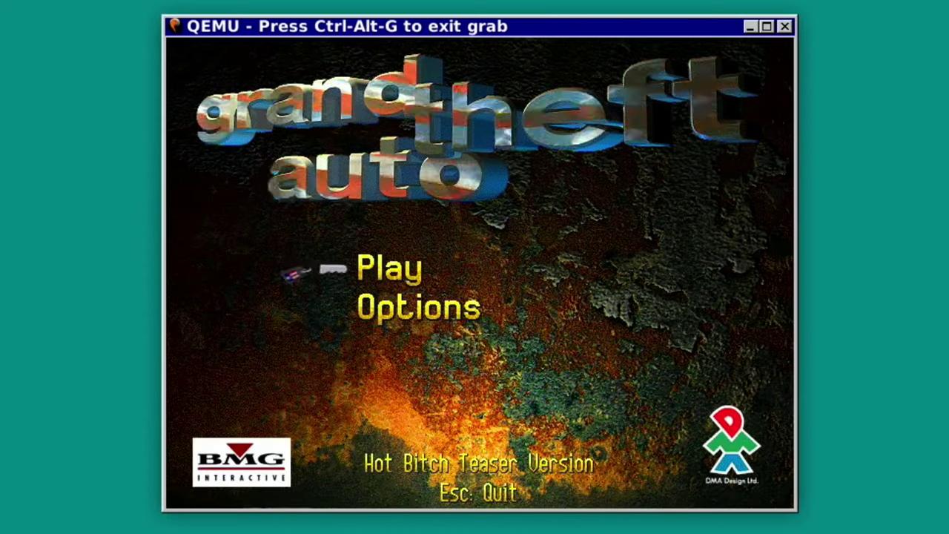
# Quit Grand Theft Auto back to the Windows 98 desktop and close the finished DEMO8 window
pyautogui.press('Down')
pyautogui.press('Return')
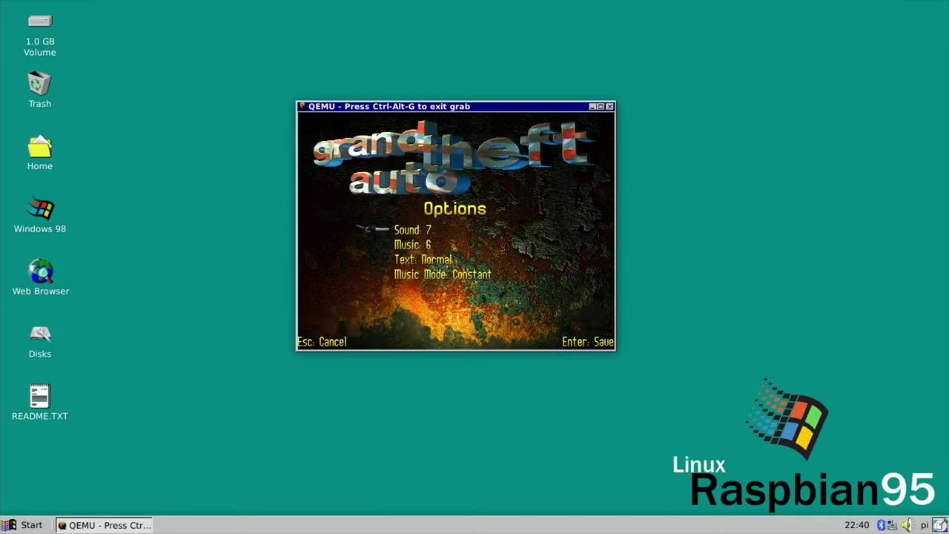
pyautogui.press('Escape')
pyautogui.press('Down')
pyautogui.press('Return')
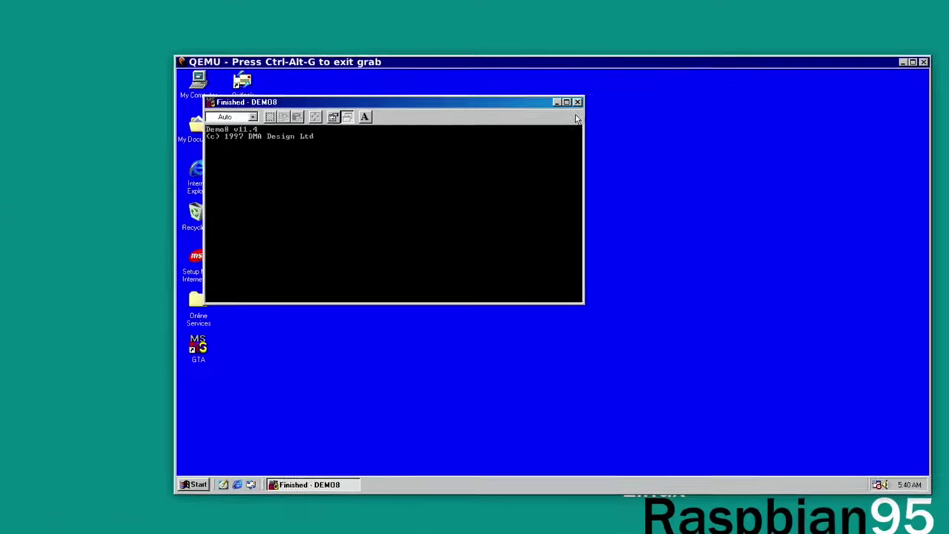
pyautogui.click(577, 101)
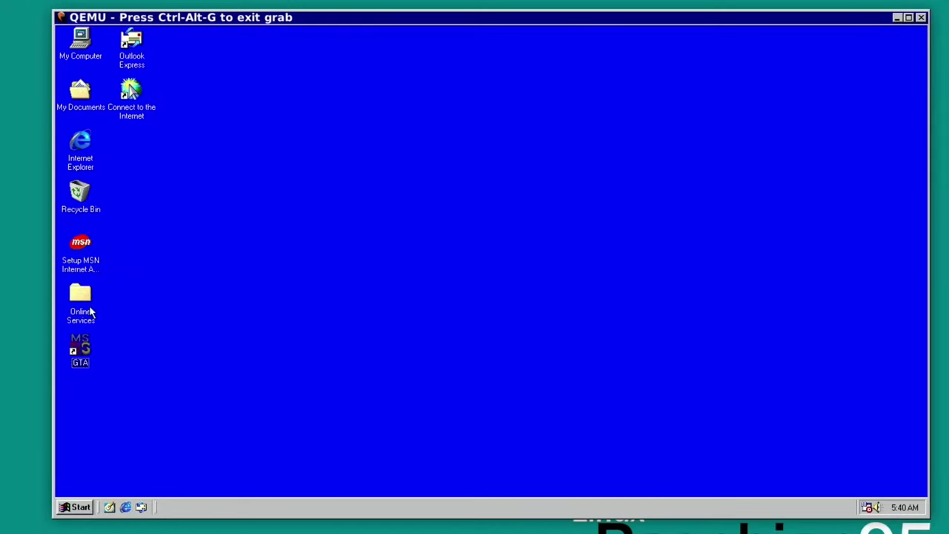
# Browse from My Computer to the C:\GTA\gtados folder
pyautogui.doubleClick(80, 49)
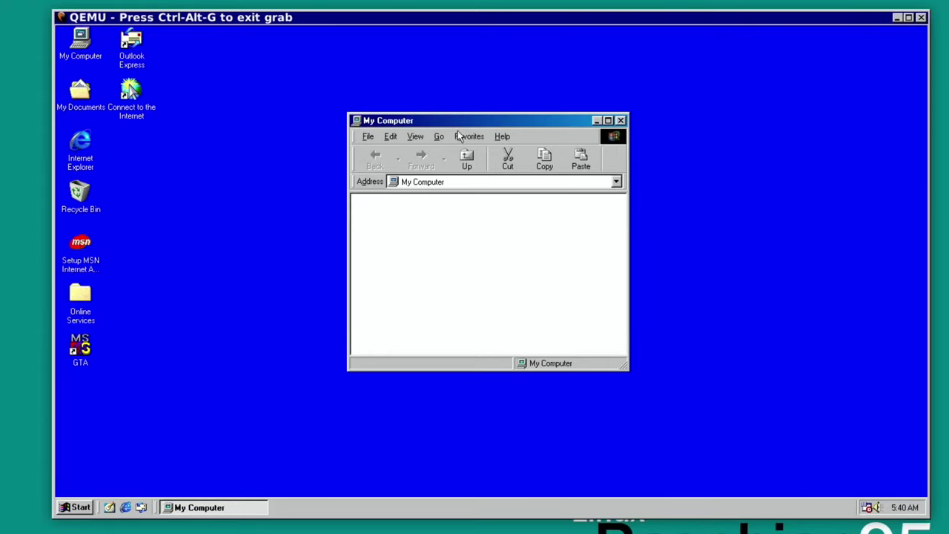
pyautogui.moveTo(448, 122); pyautogui.dragTo(391, 121)
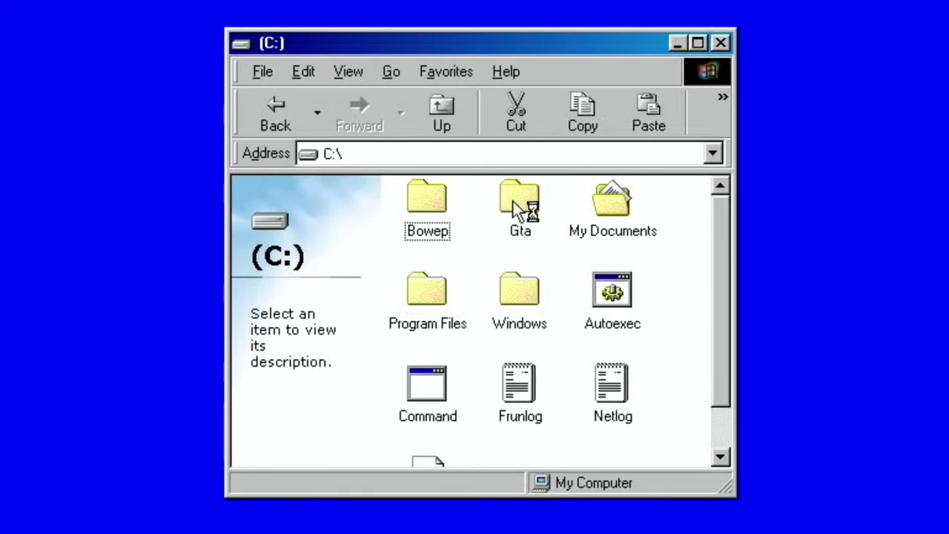
pyautogui.doubleClick(513, 201)
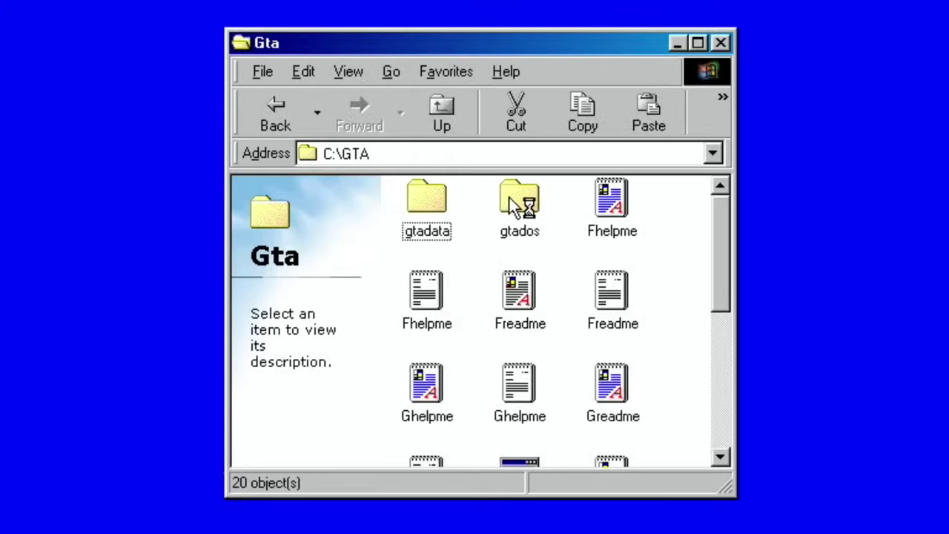
pyautogui.doubleClick(509, 199)
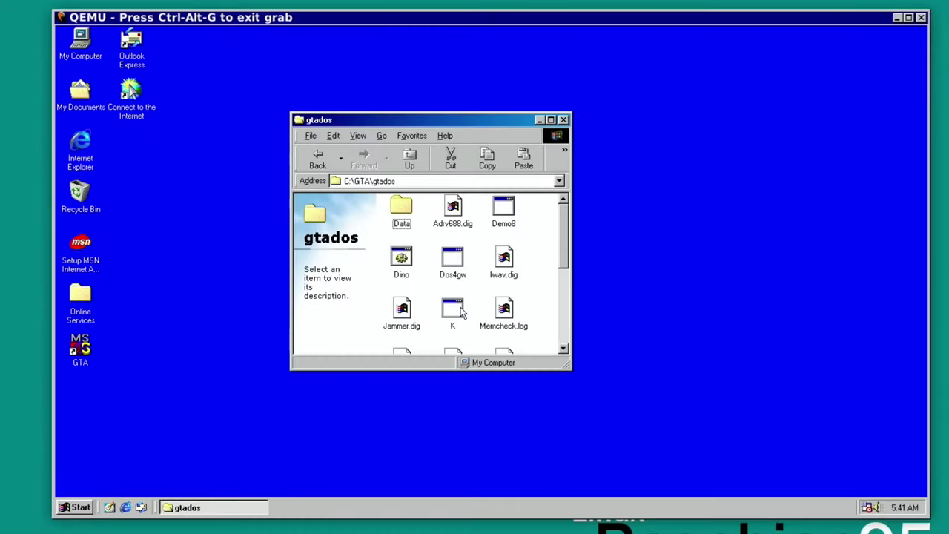
# Run the K application from the gtados folder and bring up the available digital audio drivers in its sound configuration
pyautogui.doubleClick(460, 311)
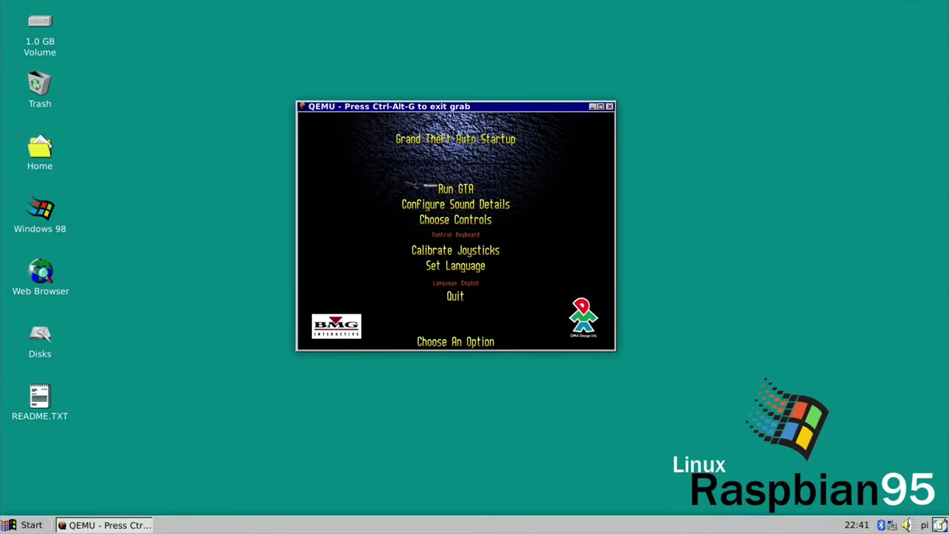
pyautogui.press('Down')
pyautogui.press('Return')
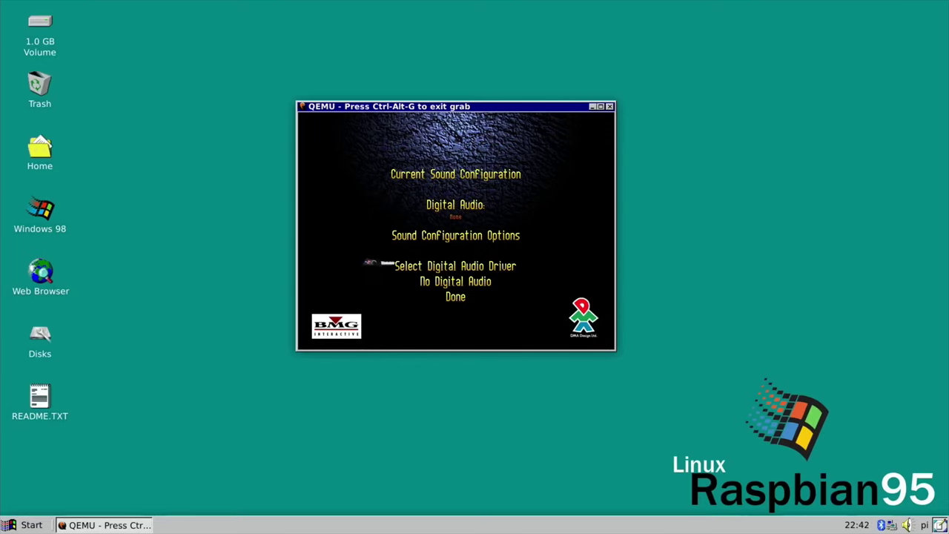
pyautogui.press('Return')
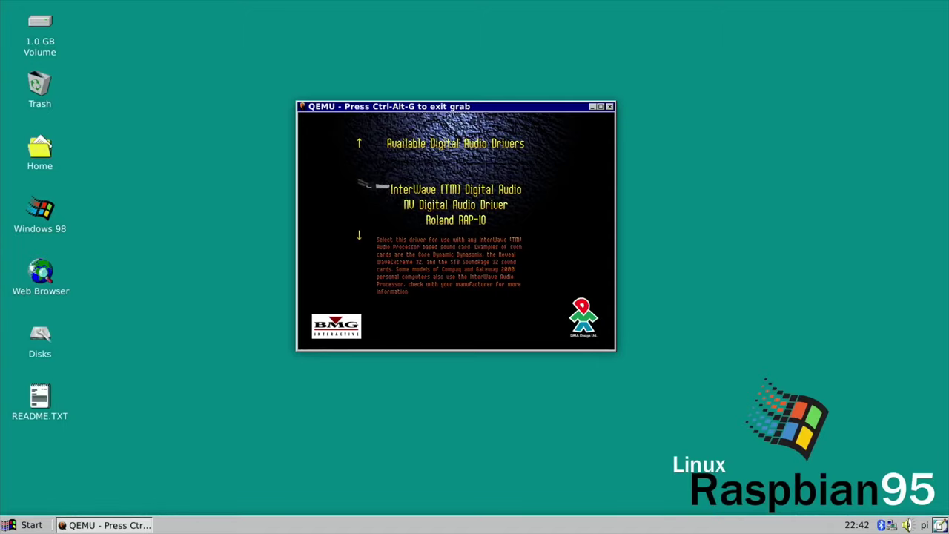
# Release the pointer from the virtual machine and open the VM folder inside the Raspbian home folder
pyautogui.hotkey('ctrl', 'alt', 'g')
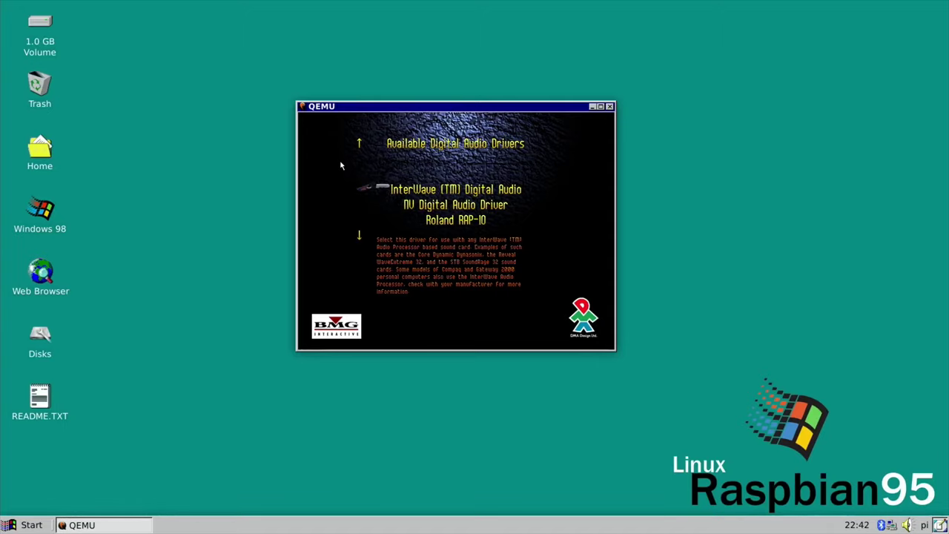
pyautogui.doubleClick(40, 150)
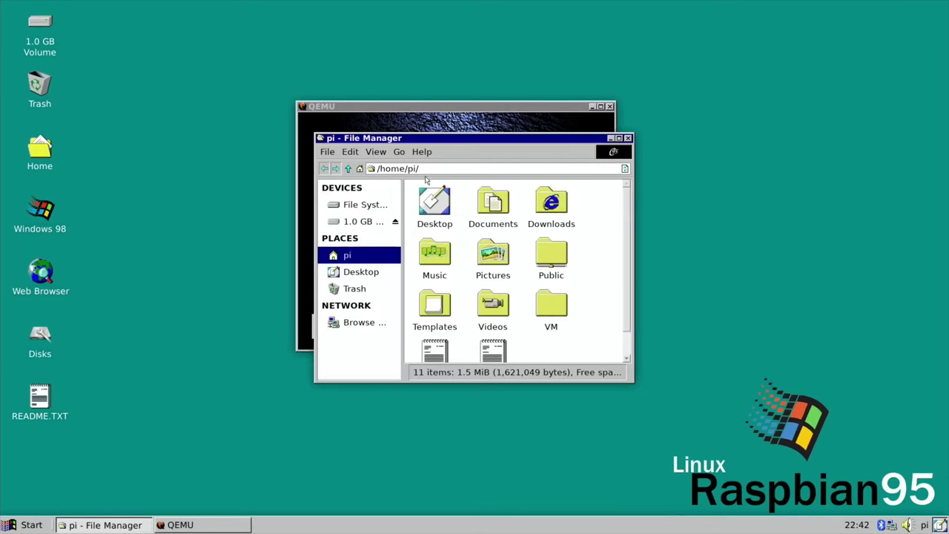
pyautogui.moveTo(438, 144); pyautogui.dragTo(172, 163)
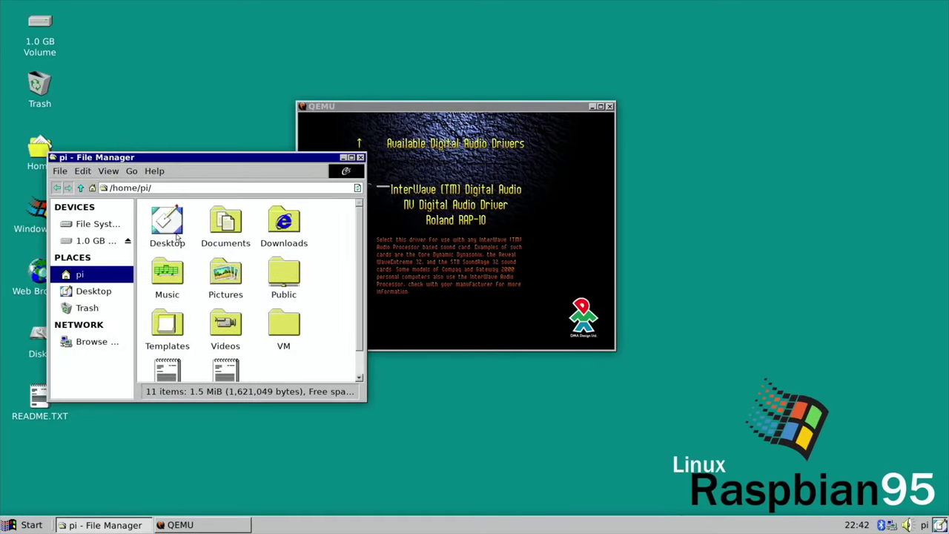
pyautogui.doubleClick(276, 323)
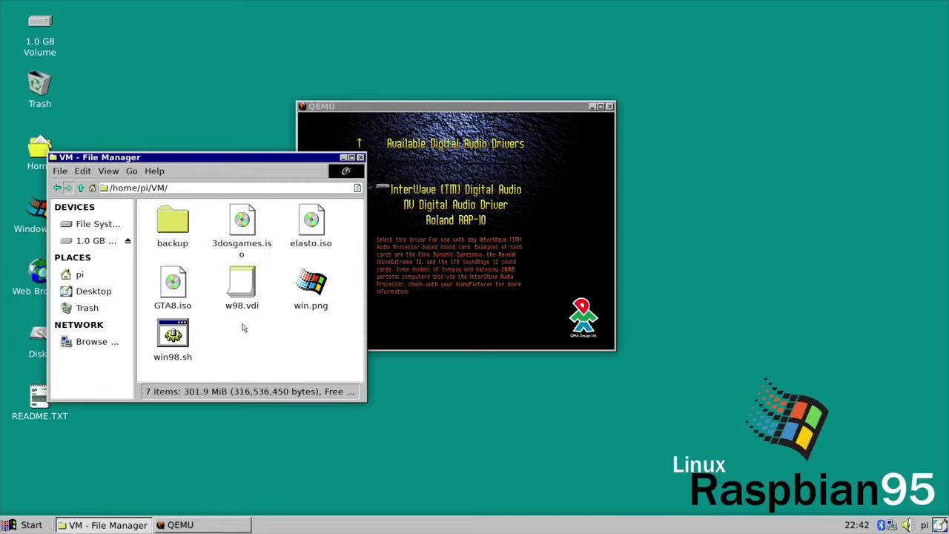
# View the QEMU launch command of win98.sh in Leafpad, closing the script and the file manager when done
pyautogui.rightClick(177, 335)
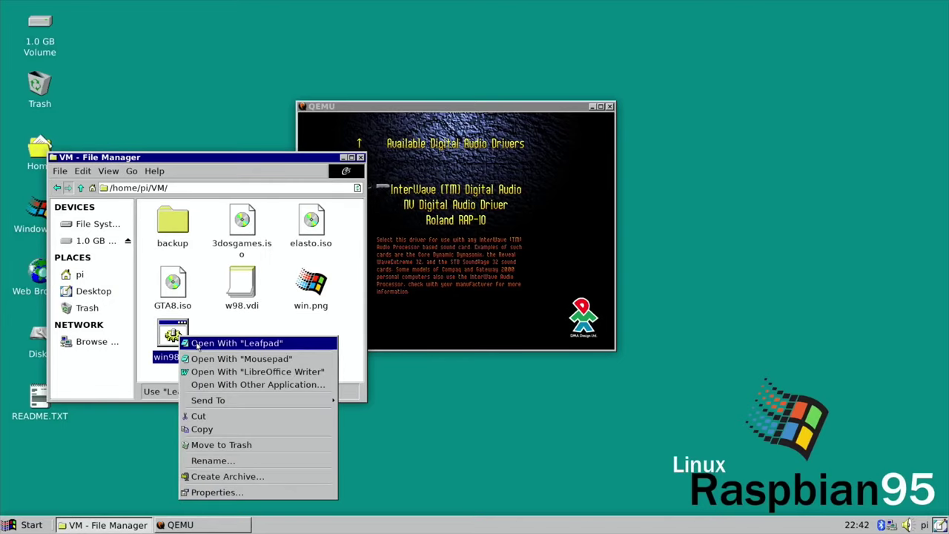
pyautogui.click(196, 342)
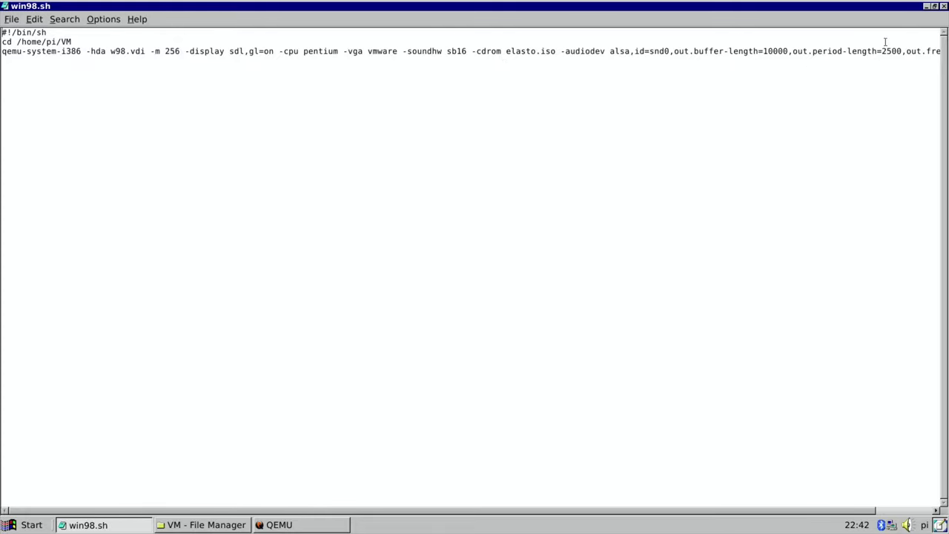
pyautogui.click(943, 6)
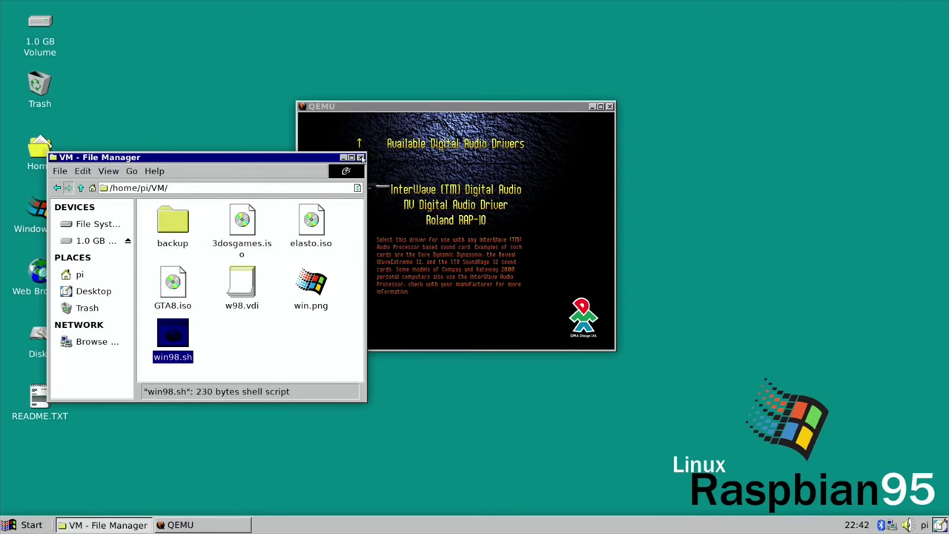
pyautogui.click(360, 157)
# Open README.TXT from the desktop, read the overclock and Windows 98 virtual machine notes, and close it
pyautogui.click(39, 399)
pyautogui.doubleClick(37, 400)
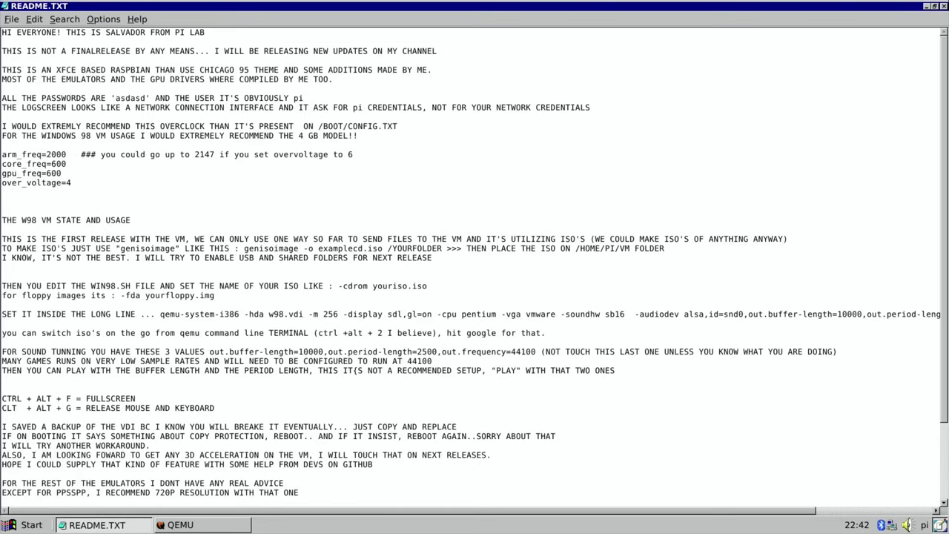
pyautogui.click(943, 6)
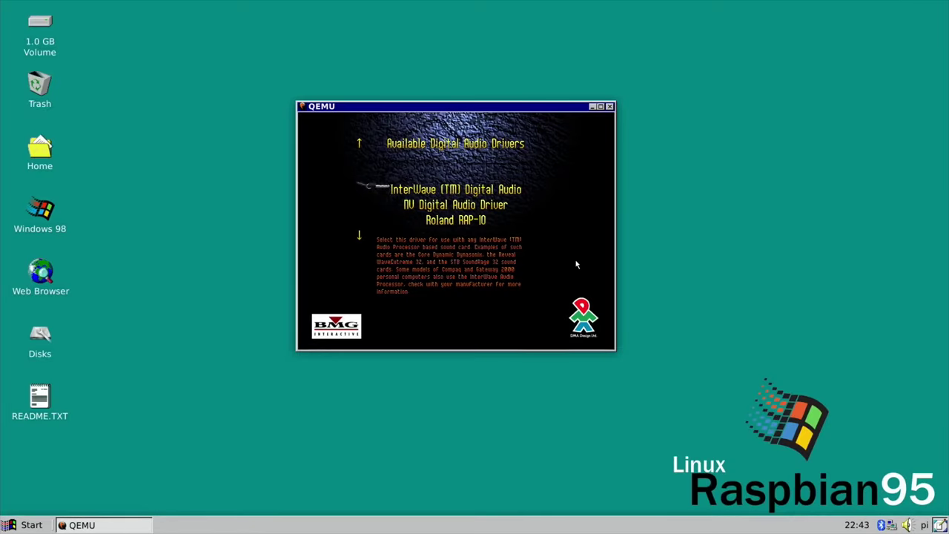
# Return to the virtual machine, exit the Grand Theft Auto startup configuration and close the gtados folder window
pyautogui.click(311, 242)
pyautogui.press('Return')
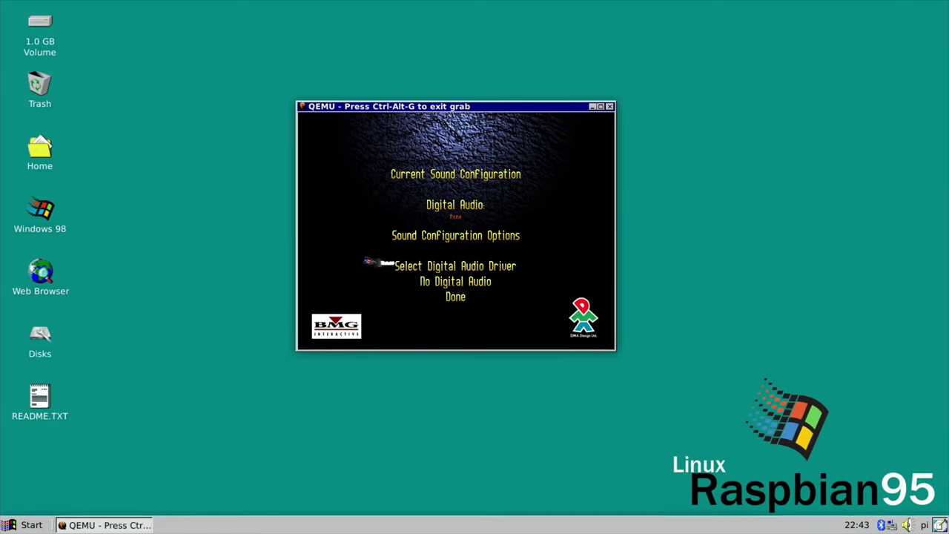
pyautogui.press('Escape')
pyautogui.press('Return')
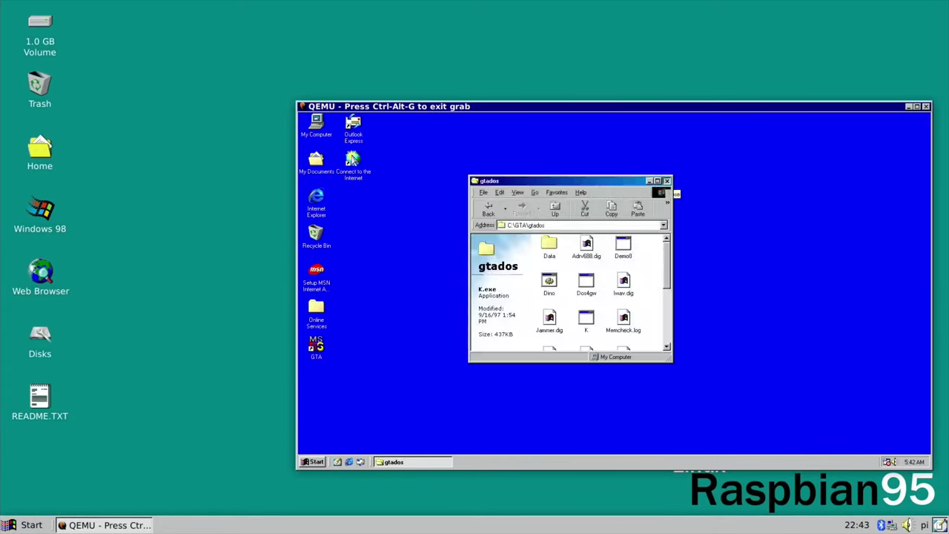
pyautogui.click(666, 186)
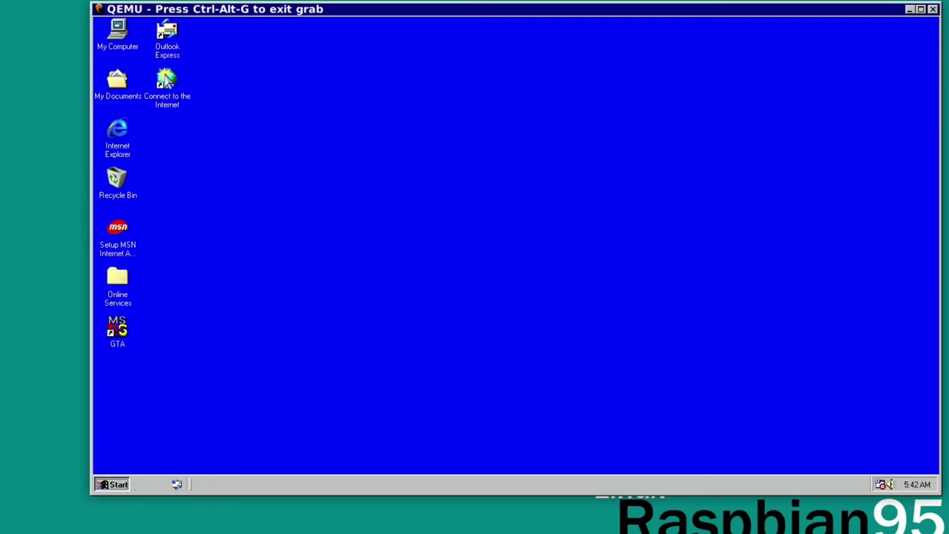
# Launch the Elma game from the ElastoManiaReg program group in Windows 98
pyautogui.click(308, 461)
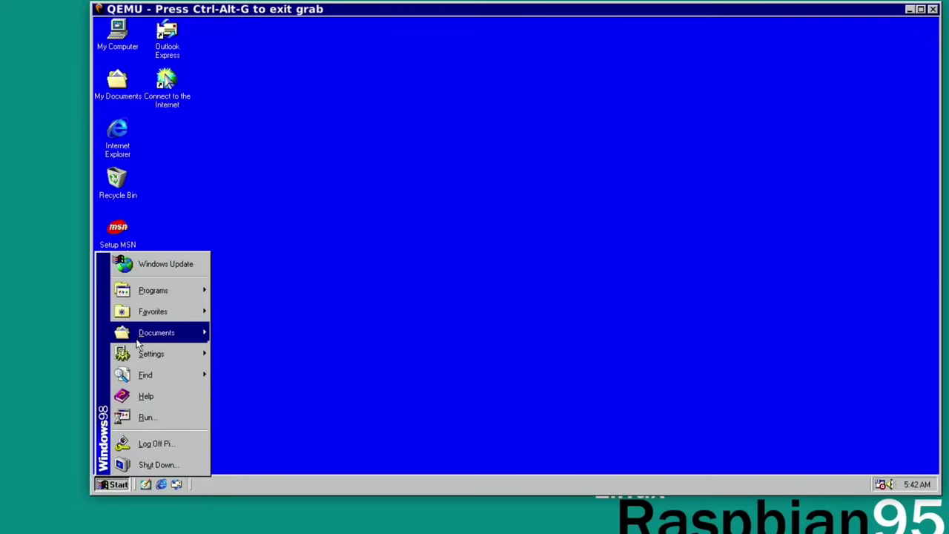
pyautogui.moveTo(138, 352)
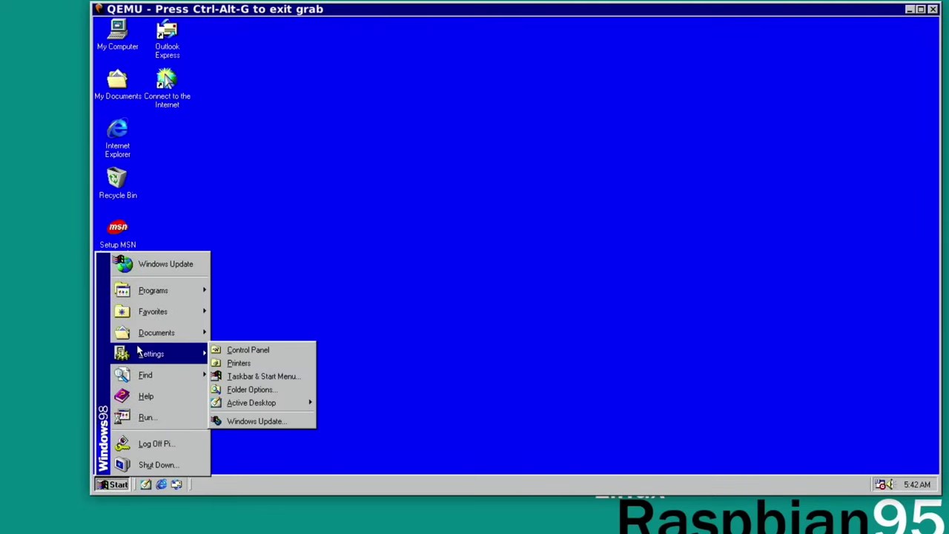
pyautogui.moveTo(190, 292)
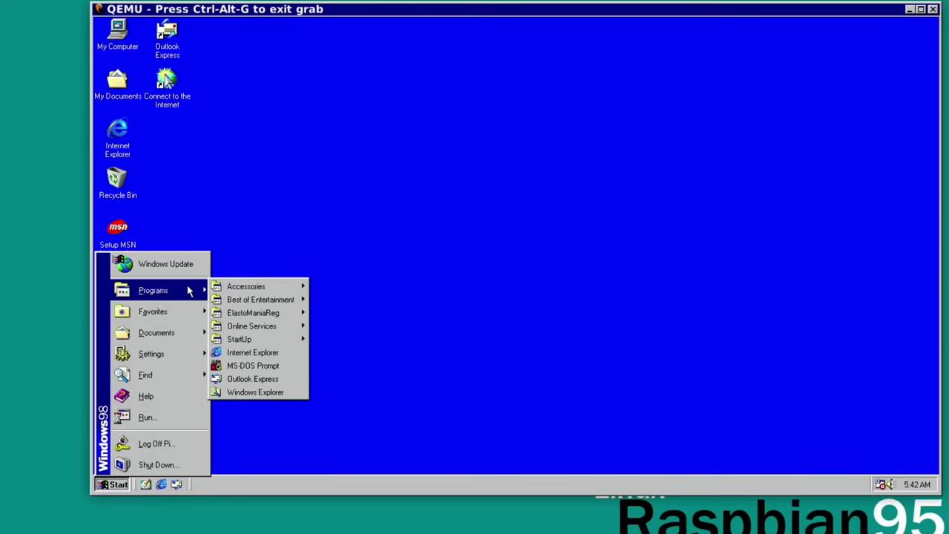
pyautogui.moveTo(261, 313)
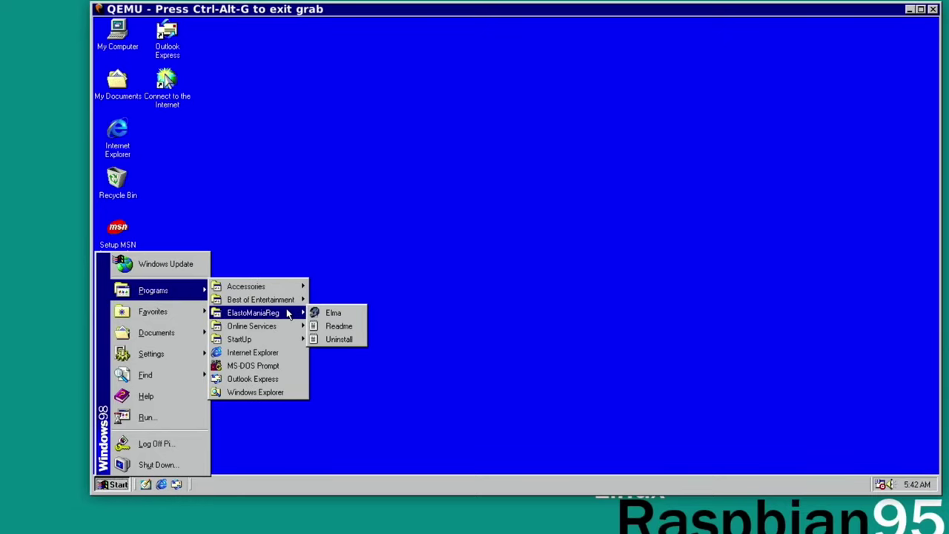
pyautogui.click(314, 316)
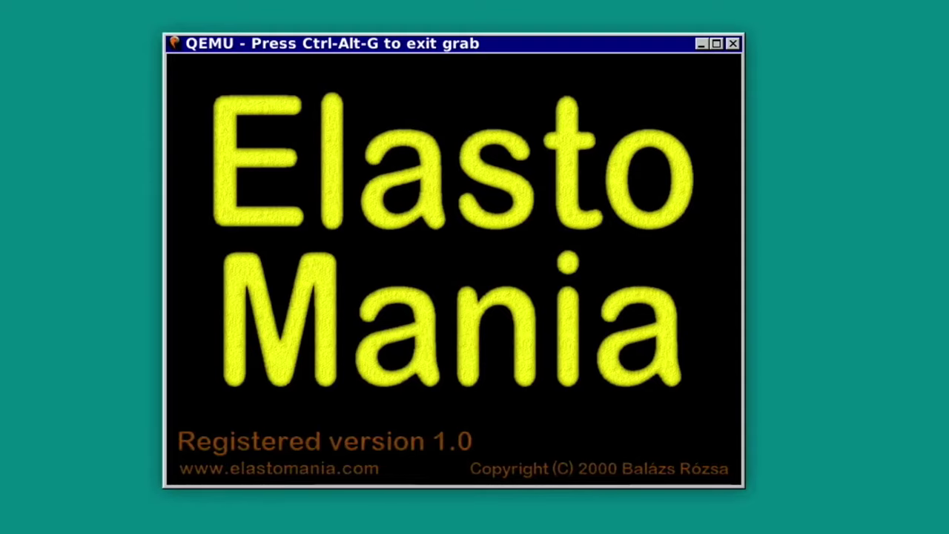
# Pass the title screen, choose the existing player and start level 3, Twin Peaks
pyautogui.press('Return')
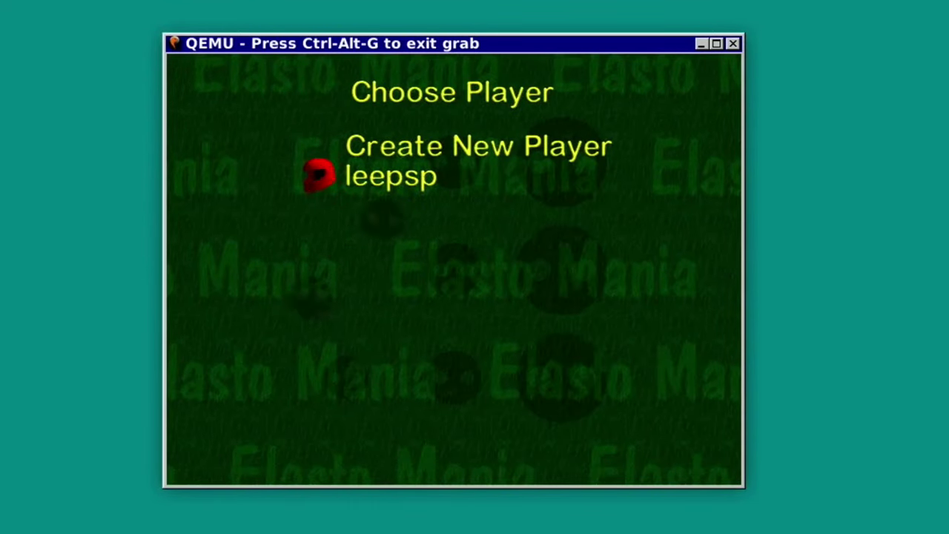
pyautogui.press('Return')
pyautogui.press('Return')
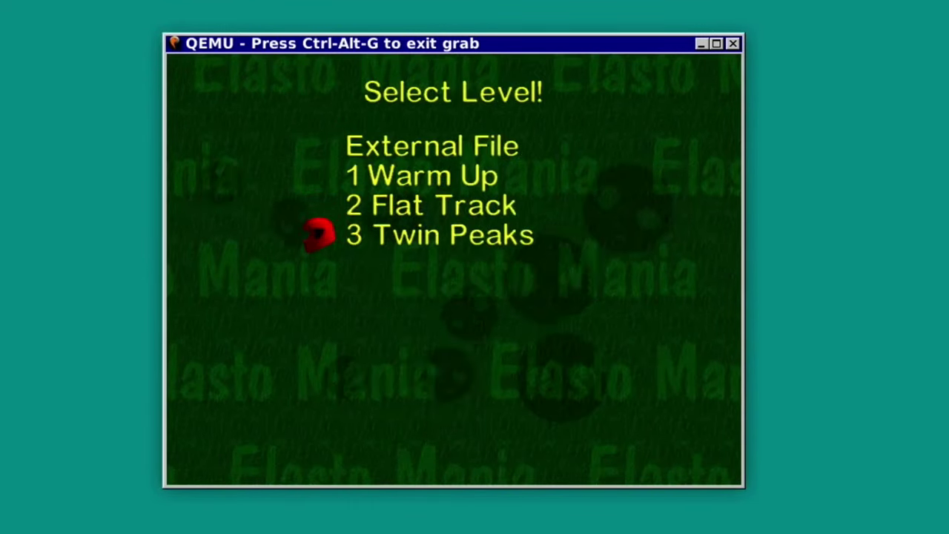
pyautogui.press('Return')
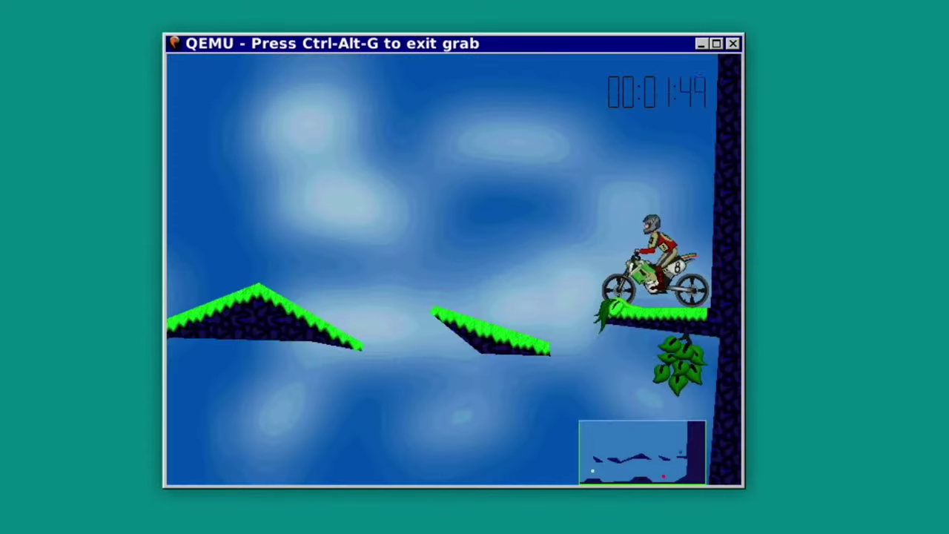
# Ride the motorbike through Twin Peaks, collecting the remaining apple beside the fallen tree and returning over the hills to the flower
pyautogui.press('Up')
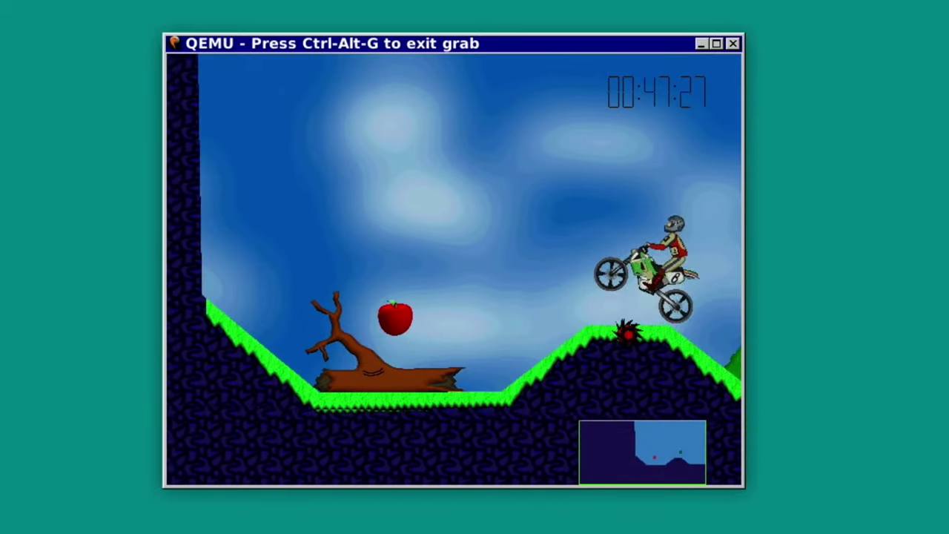
pyautogui.press('Left')
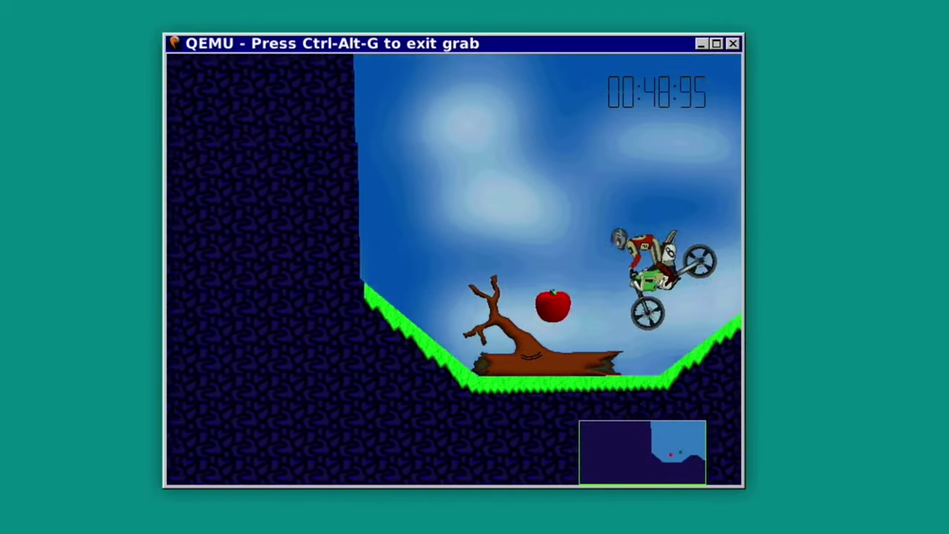
pyautogui.press('space')
pyautogui.press('Up')
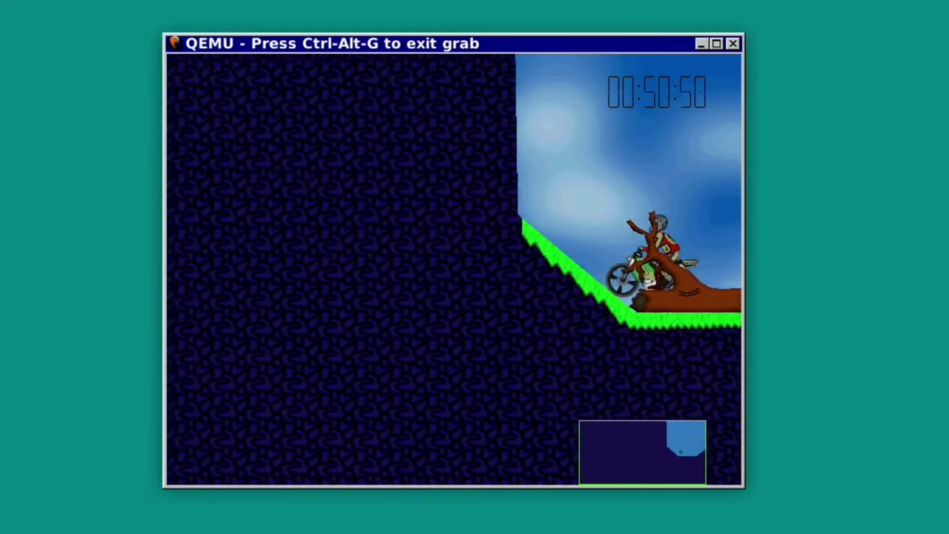
pyautogui.press('Up')
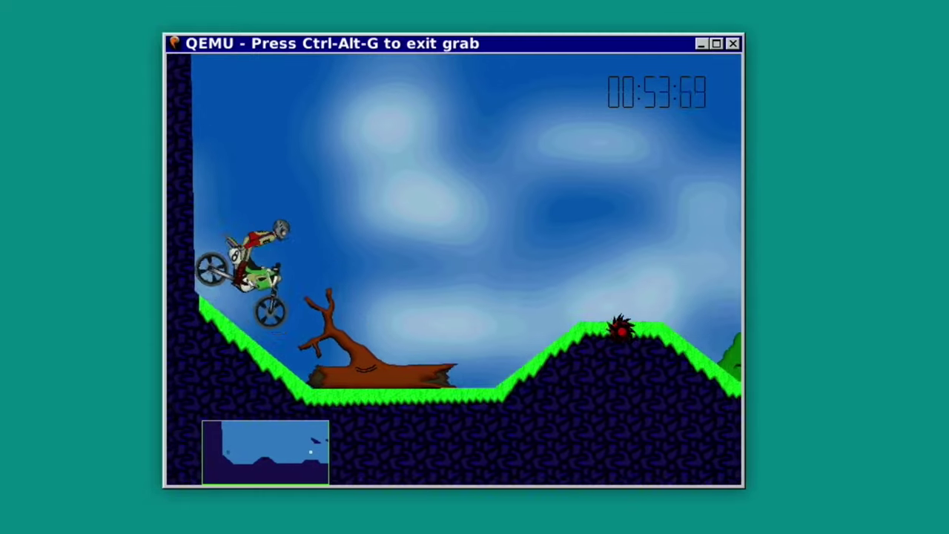
pyautogui.press('Up')
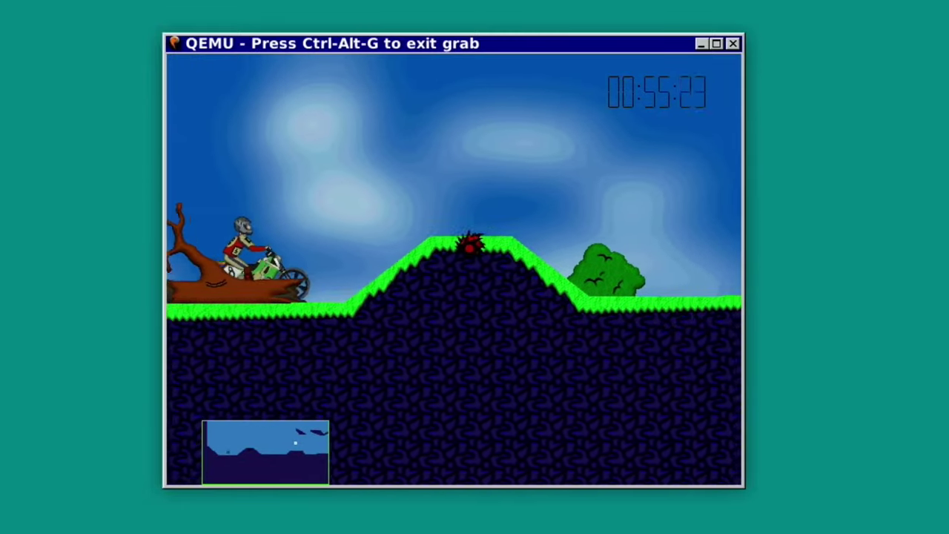
pyautogui.press('Up')
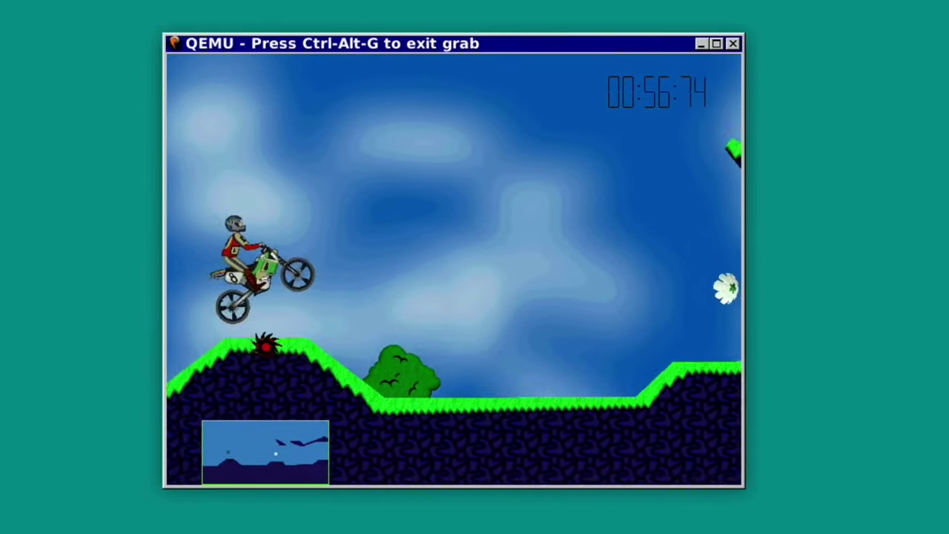
pyautogui.press('Left')
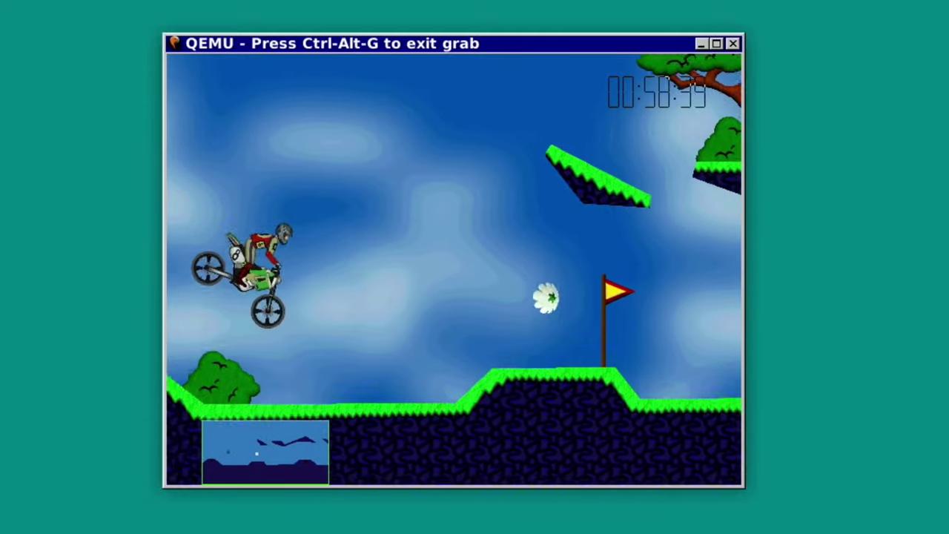
pyautogui.press('Up')
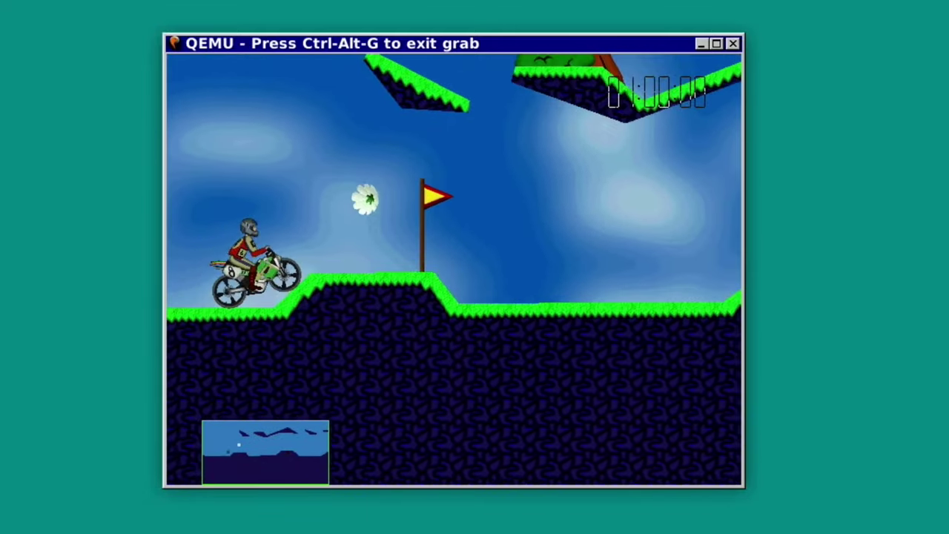
pyautogui.press('Up')
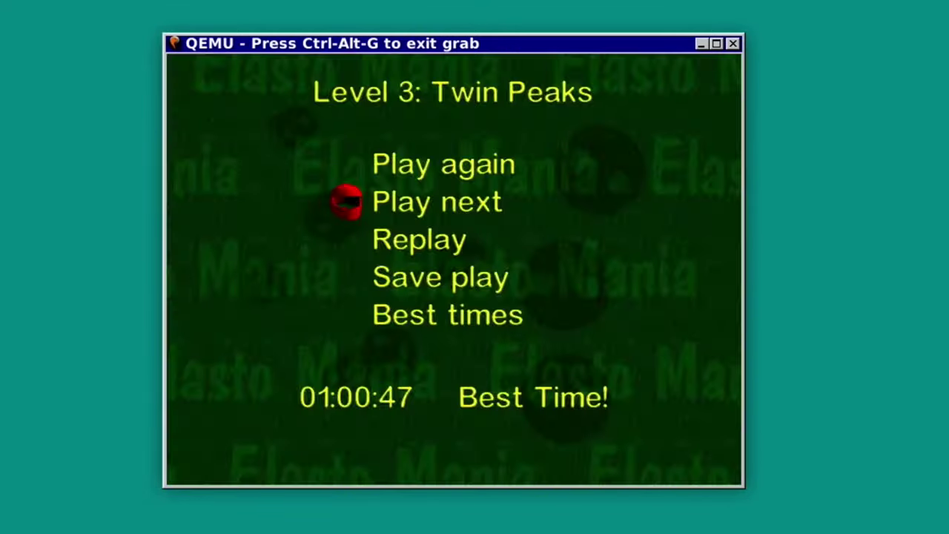
pyautogui.press('Up')
pyautogui.press('Up')
pyautogui.press('Up')
pyautogui.press('Up')
pyautogui.press('Up')
pyautogui.press('Up')
pyautogui.press('Up')
pyautogui.press('Up')
pyautogui.press('Up')
pyautogui.press('Up')
pyautogui.press('Up')
pyautogui.press('Up')
# Leave the level menus and quit Elasto Mania to return to the Windows 98 desktop
pyautogui.press('Escape')
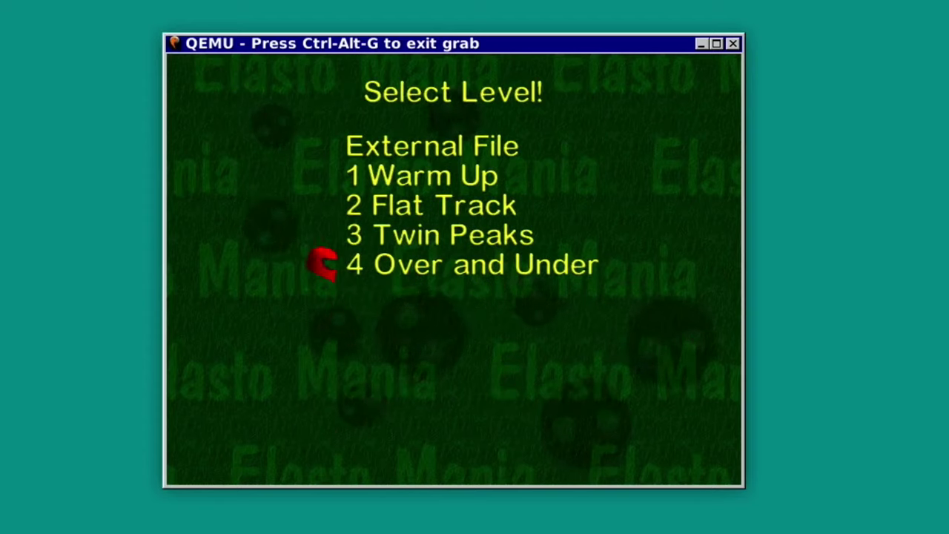
pyautogui.press('Escape')
pyautogui.press('Escape')
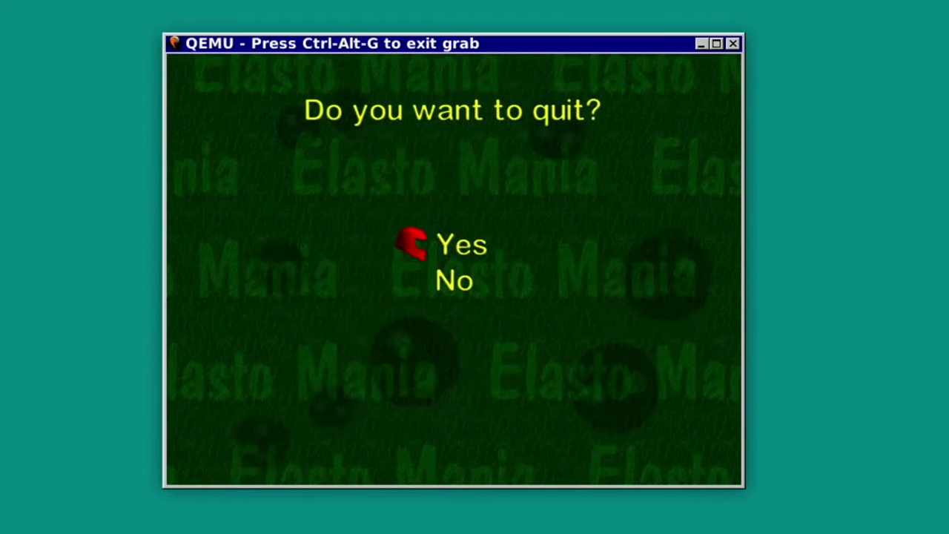
pyautogui.press('Return')
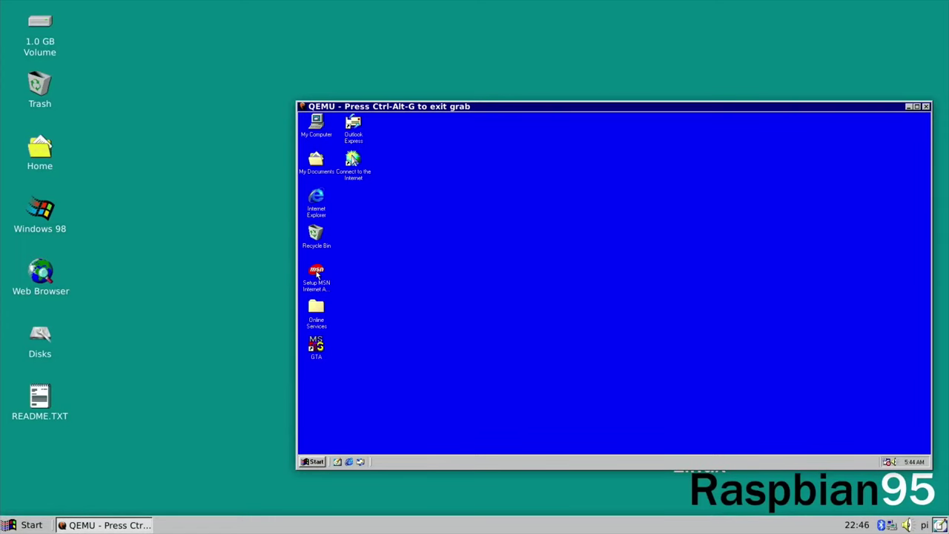
# Open the MSN Internet Access setup, try its automatic modem detection, cancel the detection and close the setup
pyautogui.click(317, 272)
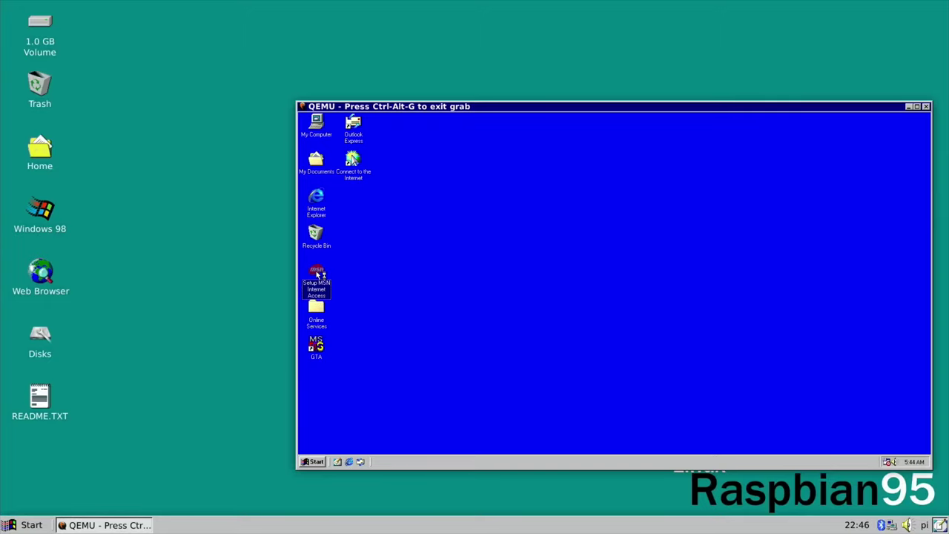
pyautogui.doubleClick(317, 273)
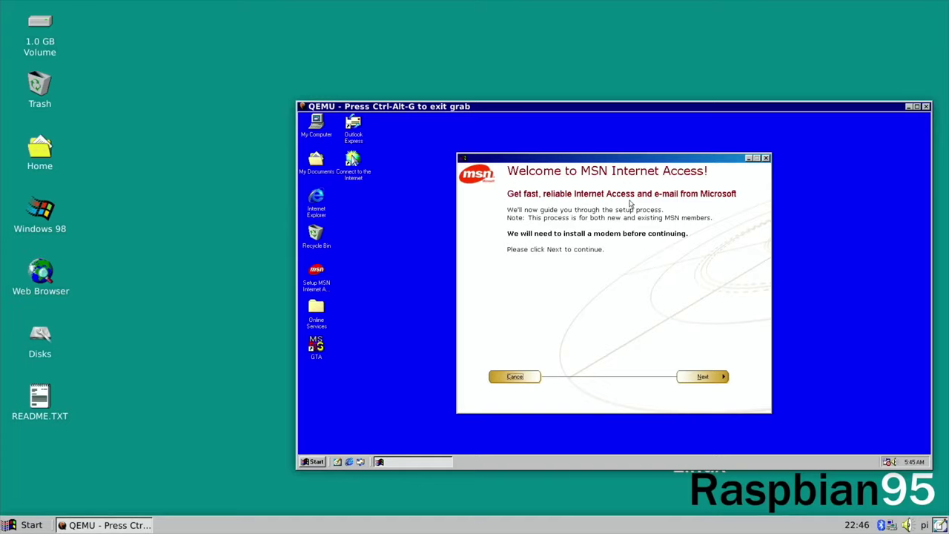
pyautogui.click(695, 378)
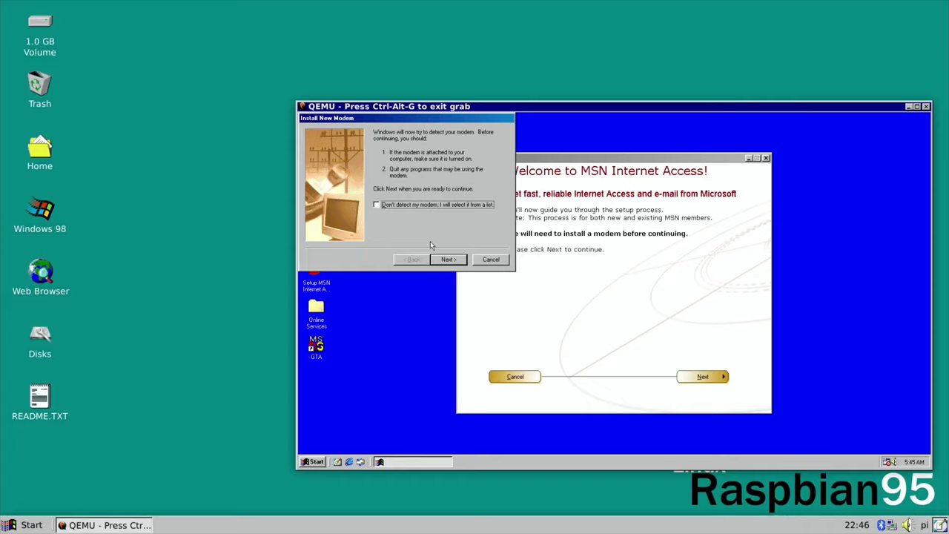
pyautogui.click(442, 260)
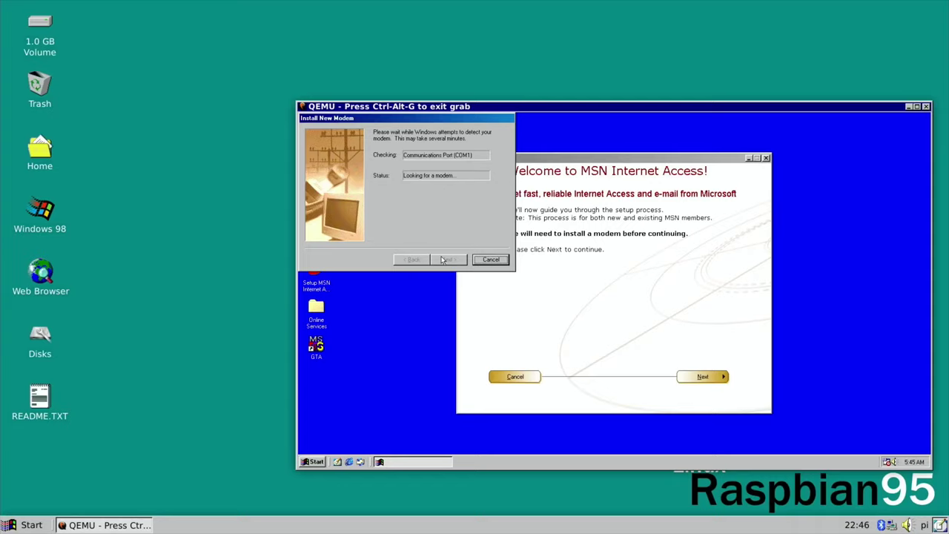
pyautogui.click(490, 260)
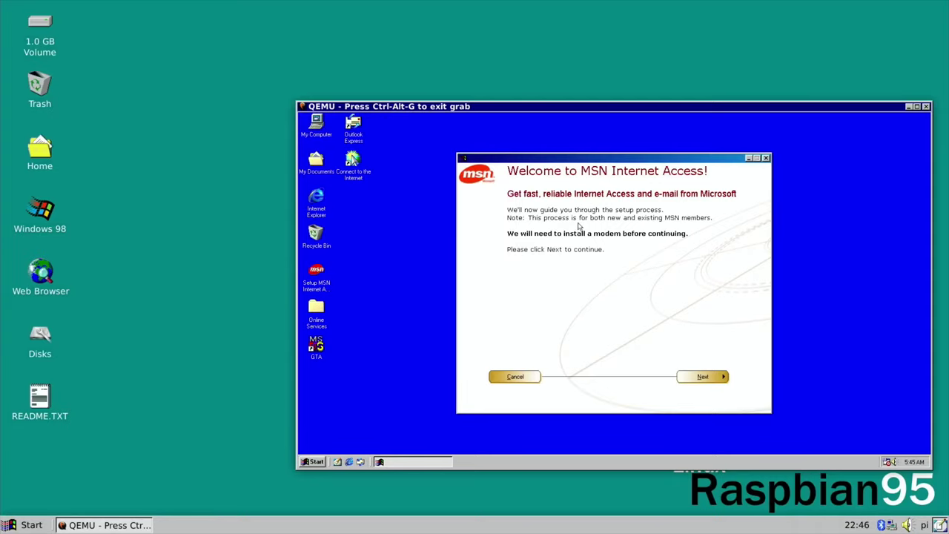
pyautogui.click(765, 158)
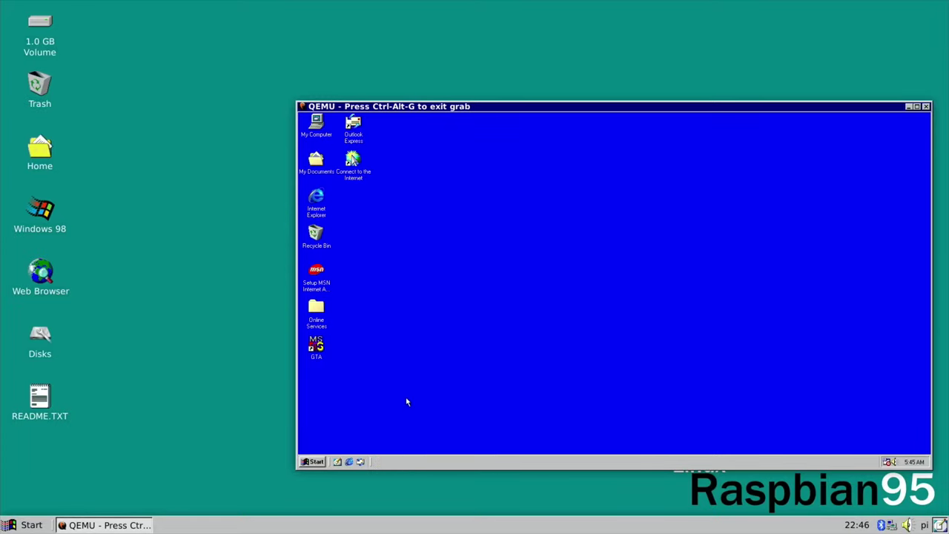
# Open the Windows 98 Control Panel and bring up the System Properties
pyautogui.click(314, 461)
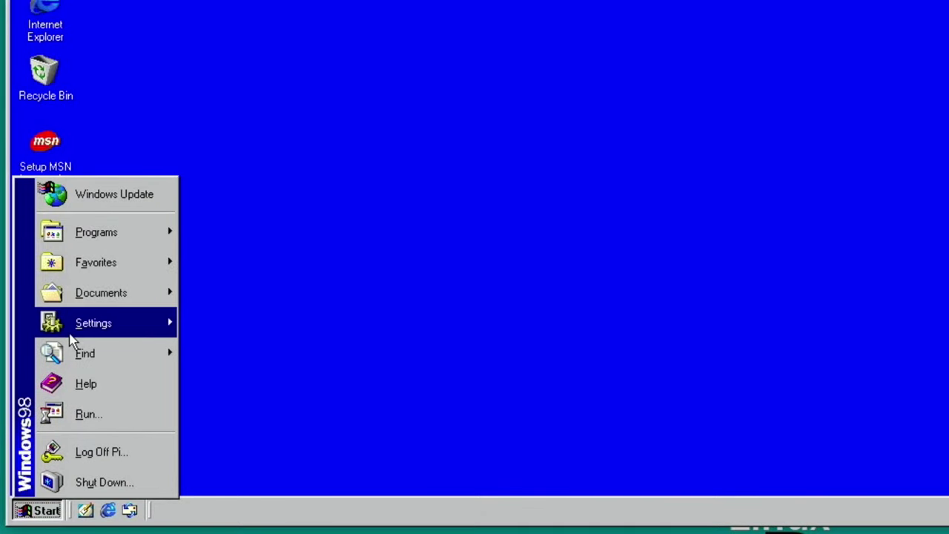
pyautogui.moveTo(72, 340)
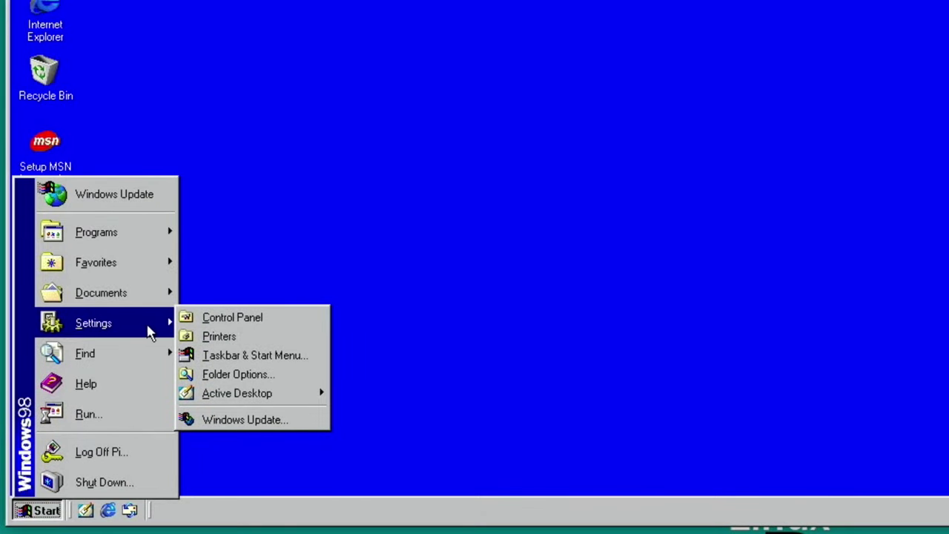
pyautogui.click(185, 321)
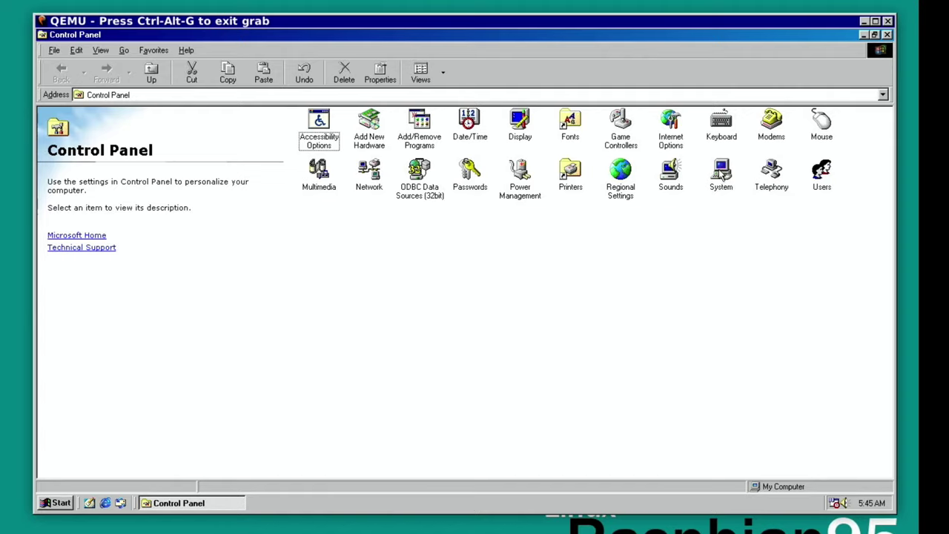
pyautogui.doubleClick(723, 174)
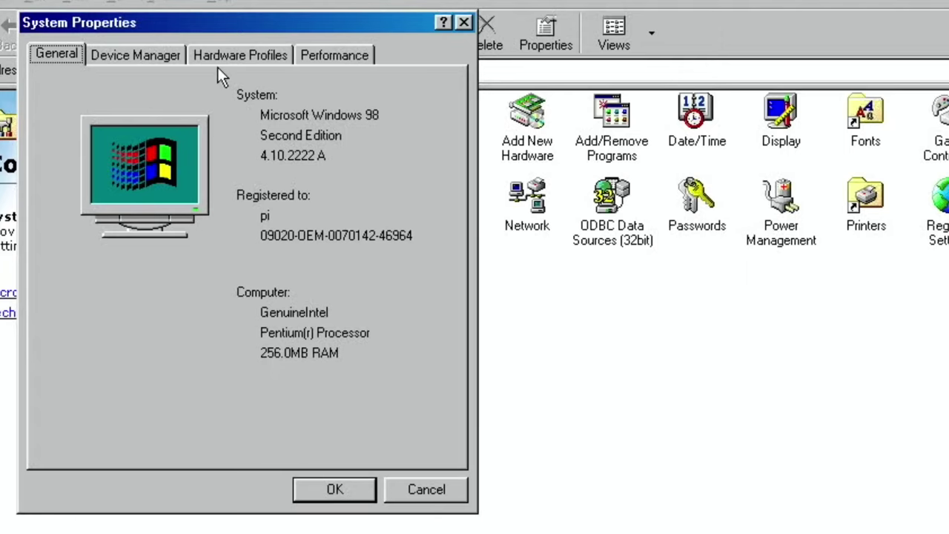
# Inspect the CDROM, disk drive, display adapter and floppy disk controller entries in Device Manager, collapsing each after viewing
pyautogui.click(146, 59)
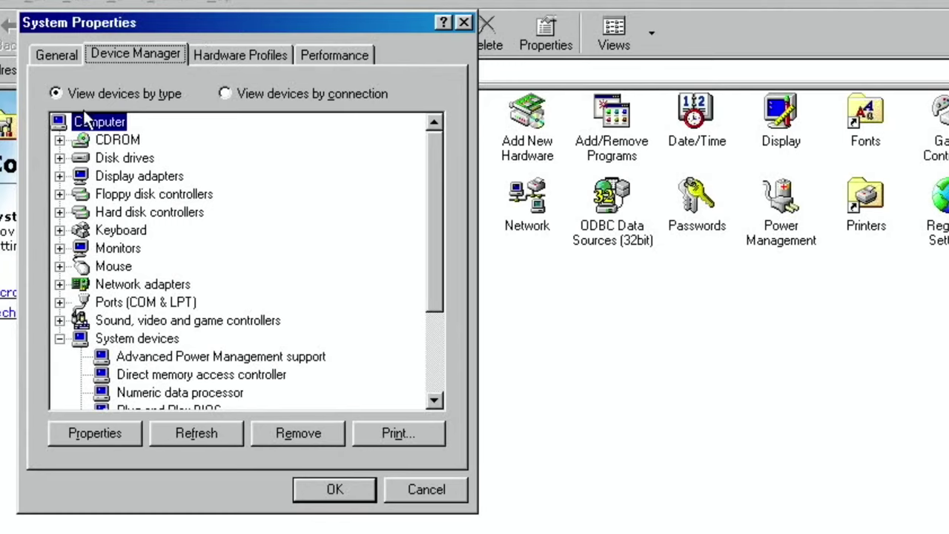
pyautogui.click(59, 140)
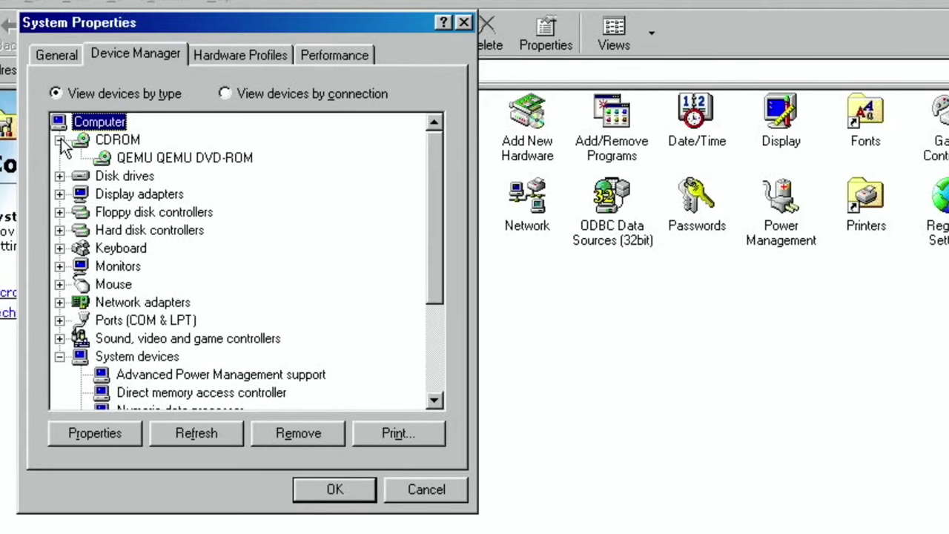
pyautogui.click(59, 140)
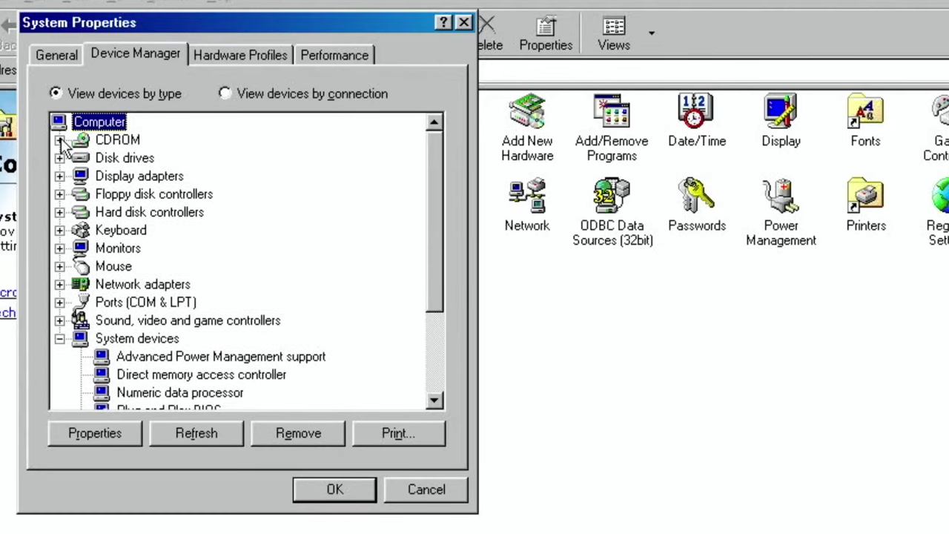
pyautogui.click(59, 158)
pyautogui.click(59, 158)
pyautogui.click(60, 176)
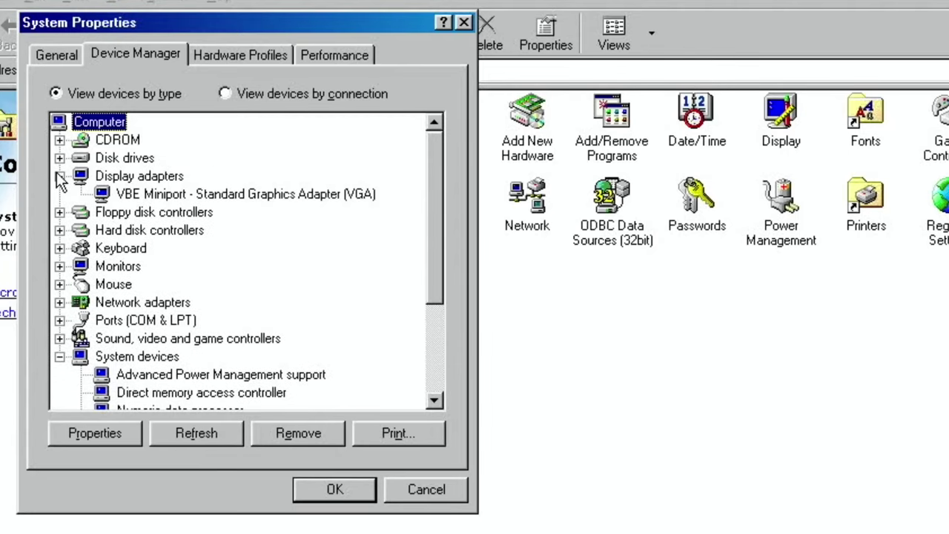
pyautogui.click(59, 176)
pyautogui.click(59, 193)
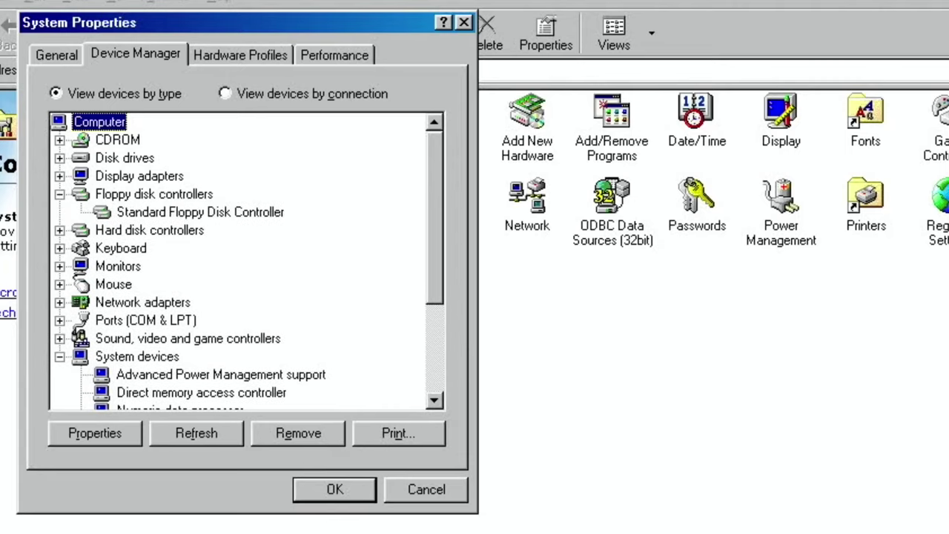
pyautogui.click(59, 193)
# View the hardware profiles and performance status in System Properties, and close the dialog
pyautogui.click(218, 54)
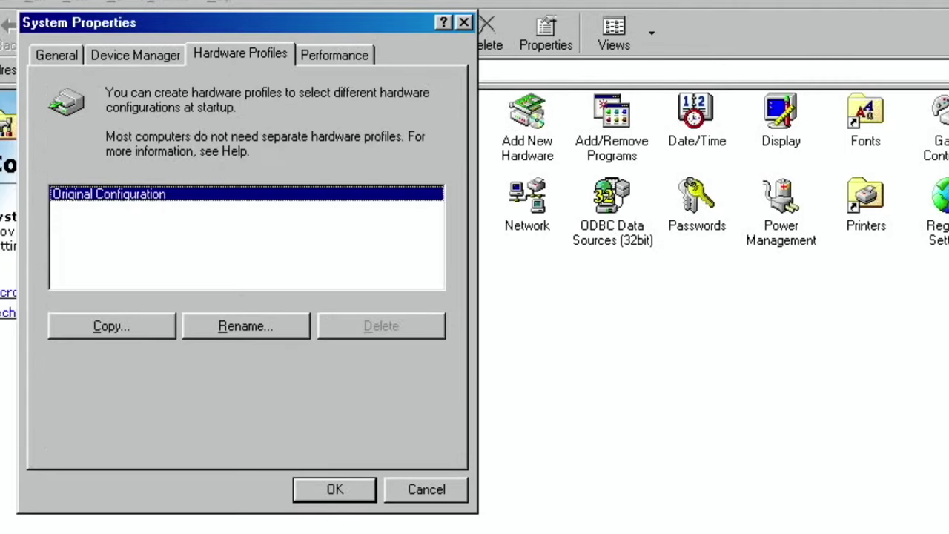
pyautogui.click(319, 47)
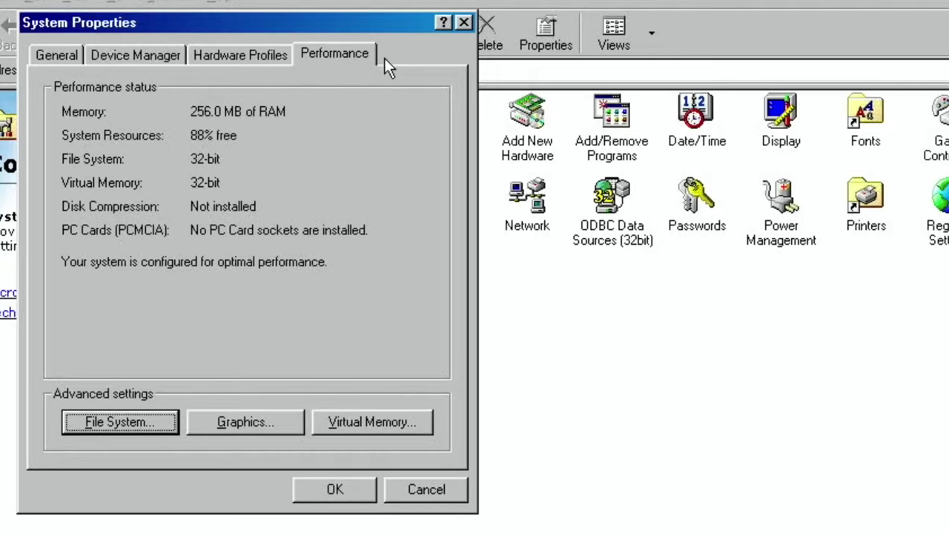
pyautogui.click(464, 23)
# Open Sounds Properties from the Control Panel and preview the sound assigned to the Asterisk event
pyautogui.doubleClick(667, 175)
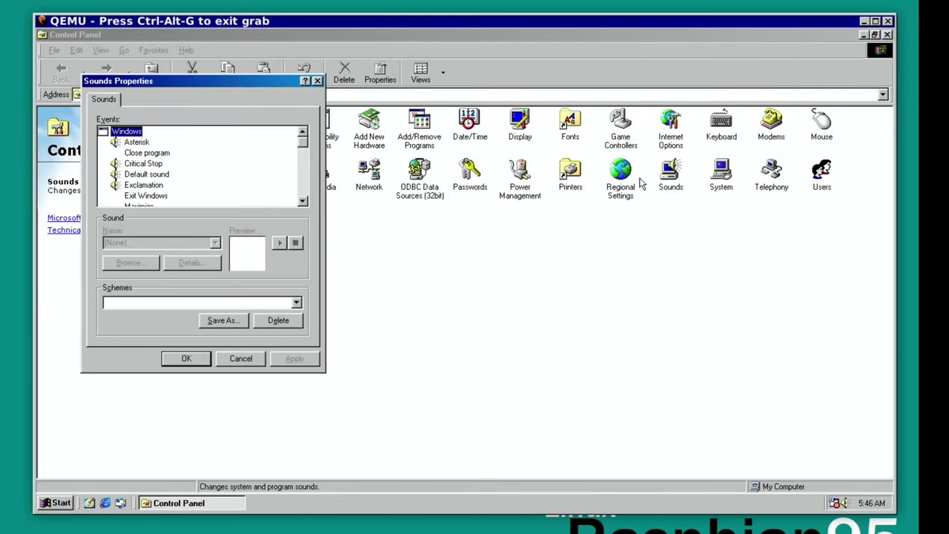
pyautogui.click(137, 142)
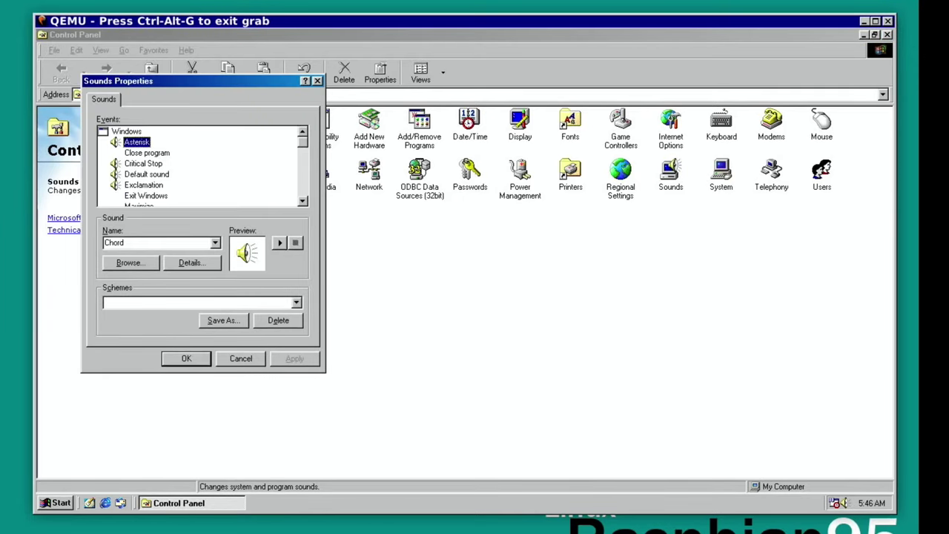
pyautogui.click(280, 243)
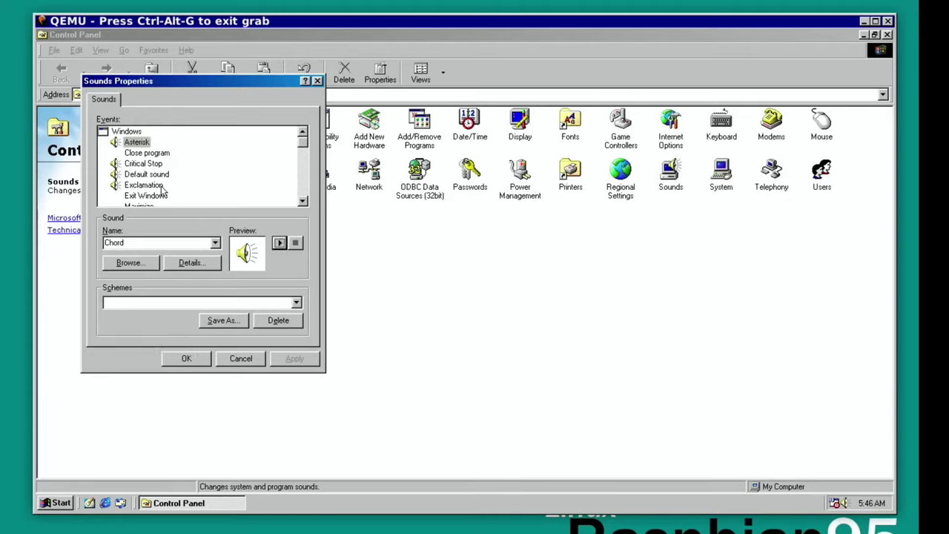
# Preview the sounds assigned to Critical Stop, Default sound, Exclamation and New Mail Notification, and close Sounds Properties
pyautogui.click(149, 164)
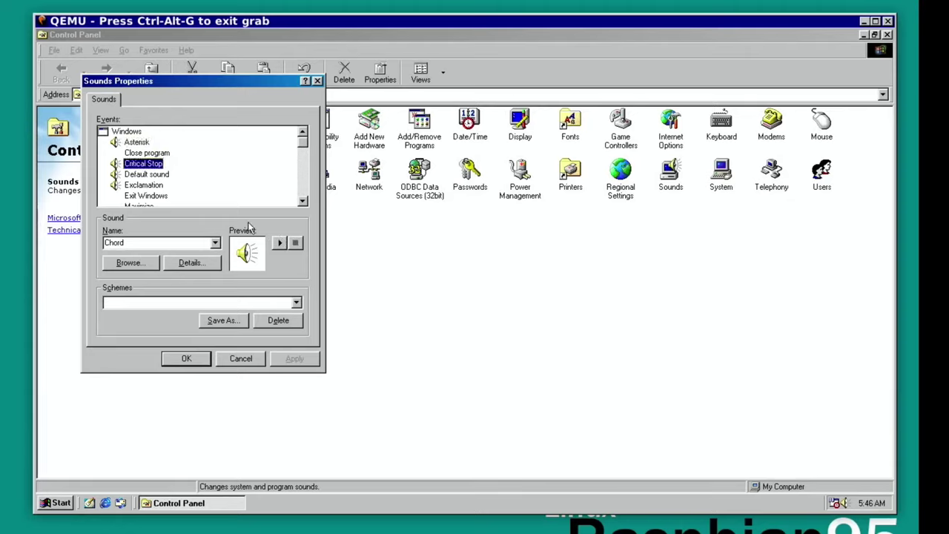
pyautogui.click(280, 243)
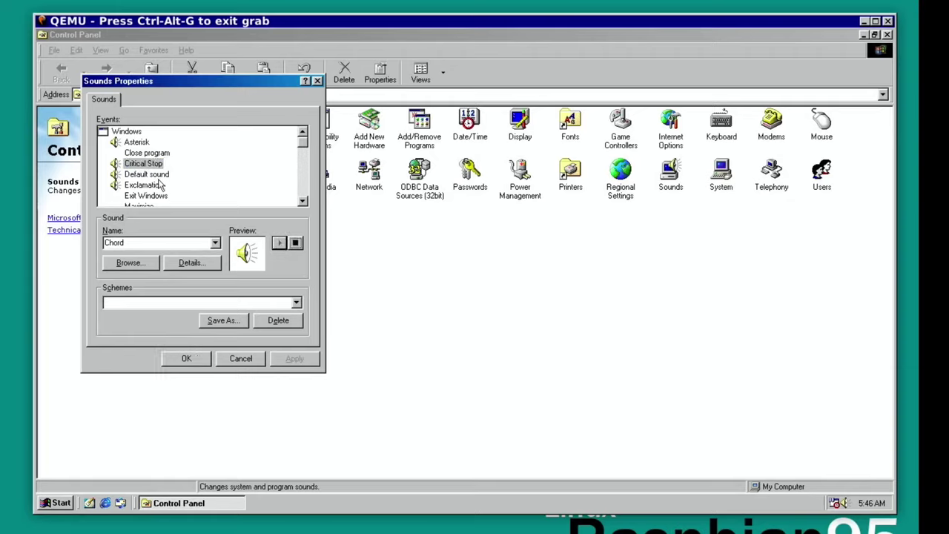
pyautogui.click(150, 176)
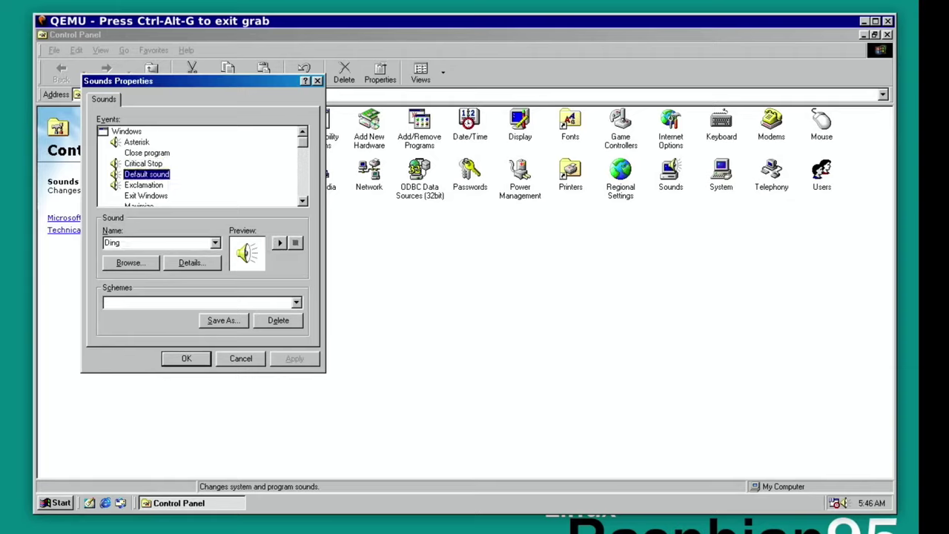
pyautogui.click(277, 244)
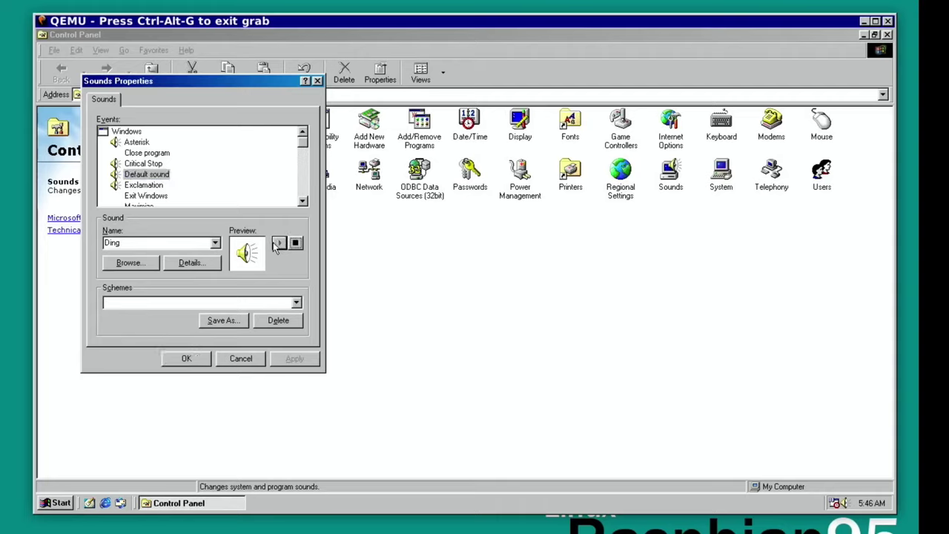
pyautogui.click(137, 186)
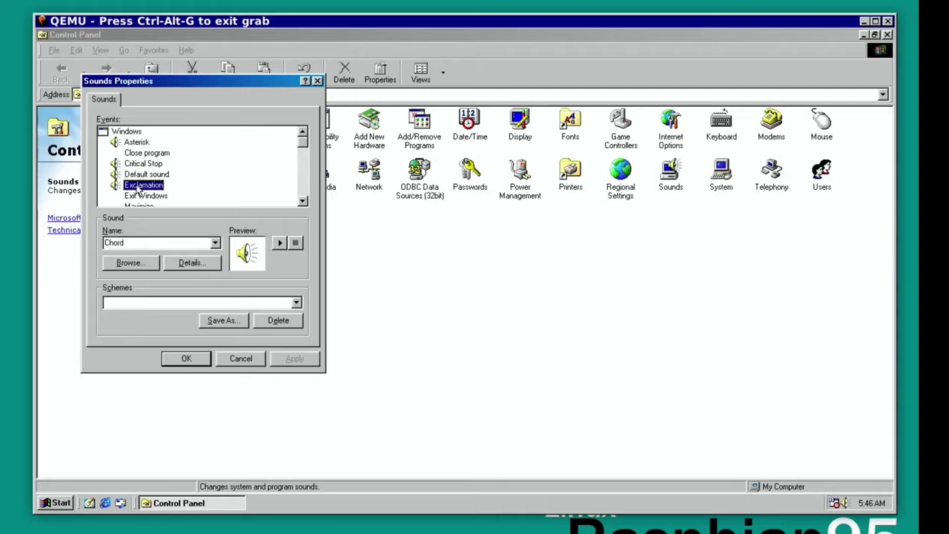
pyautogui.click(282, 243)
pyautogui.click(281, 244)
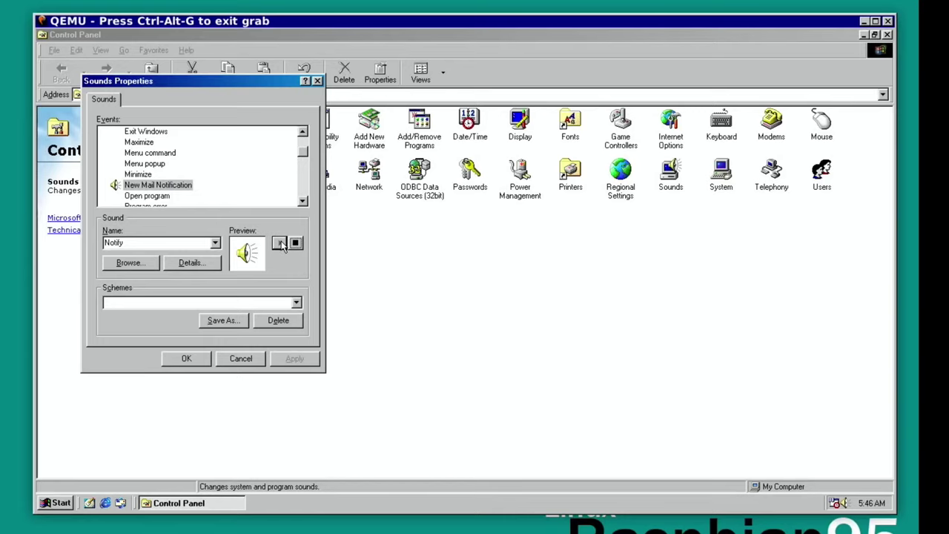
pyautogui.click(317, 80)
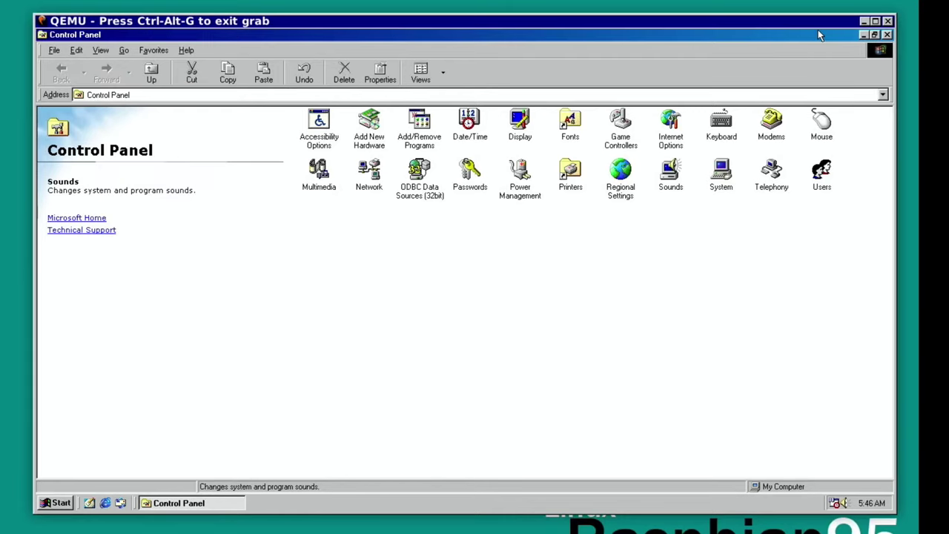
# Close the Control Panel and shut down the Windows 98 virtual machine
pyautogui.click(887, 34)
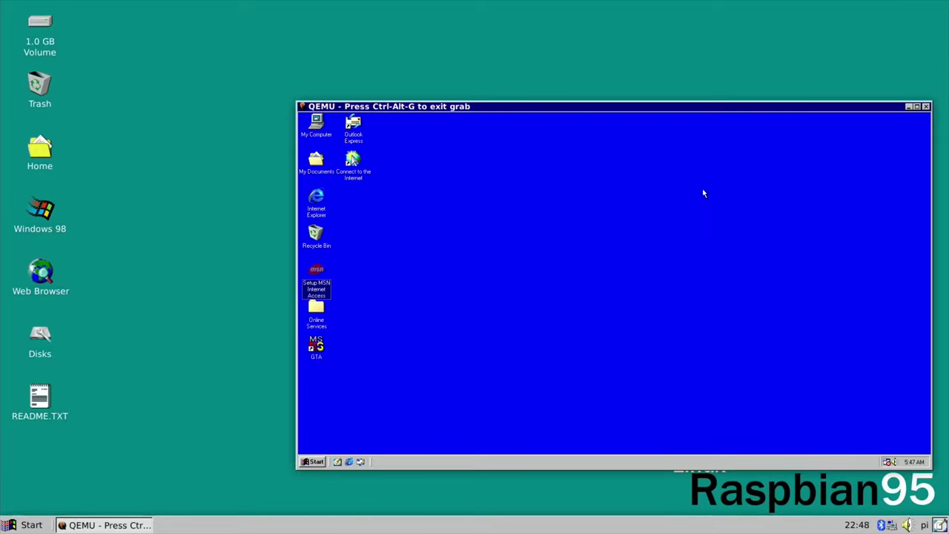
pyautogui.click(315, 462)
pyautogui.click(321, 448)
pyautogui.click(570, 298)
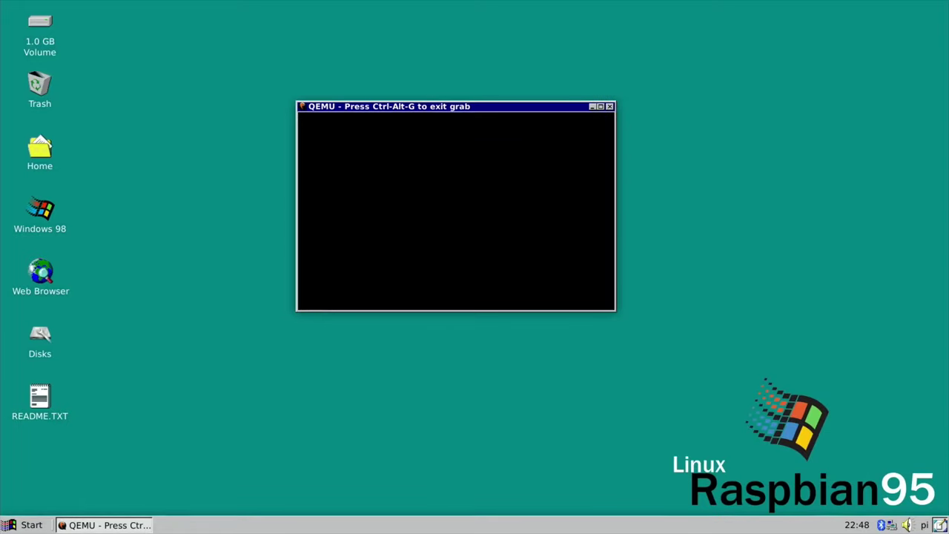
# Go to the VM folder in the Raspbian home directory and open the win98.sh script with Leafpad
pyautogui.doubleClick(40, 153)
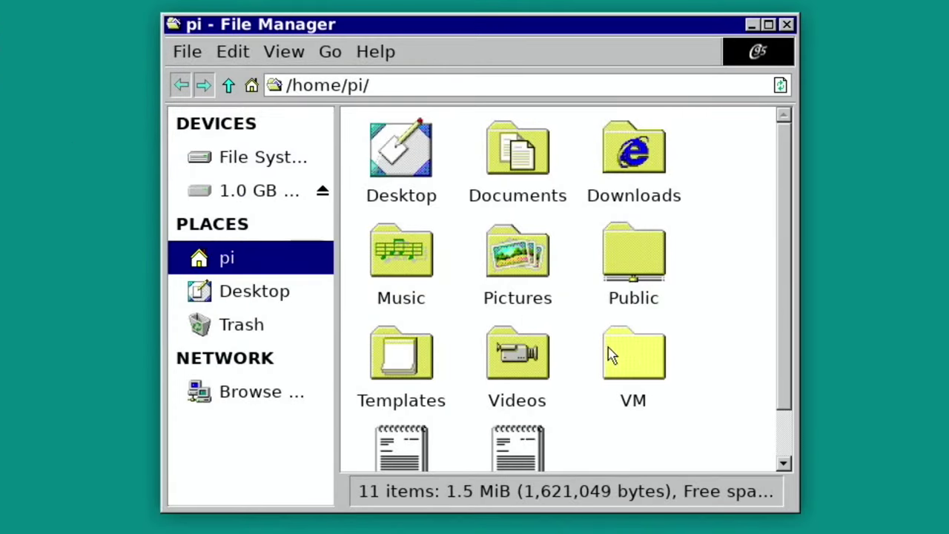
pyautogui.doubleClick(641, 360)
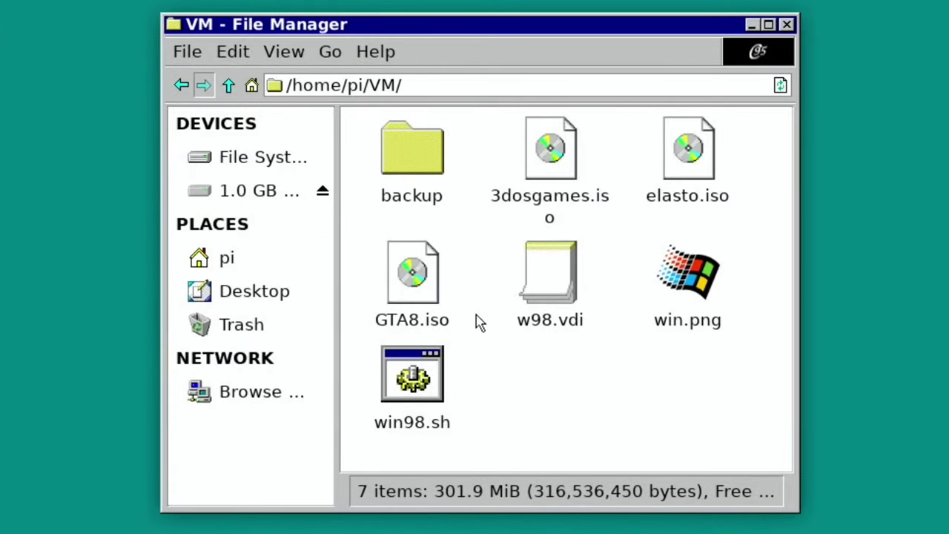
pyautogui.click(549, 198)
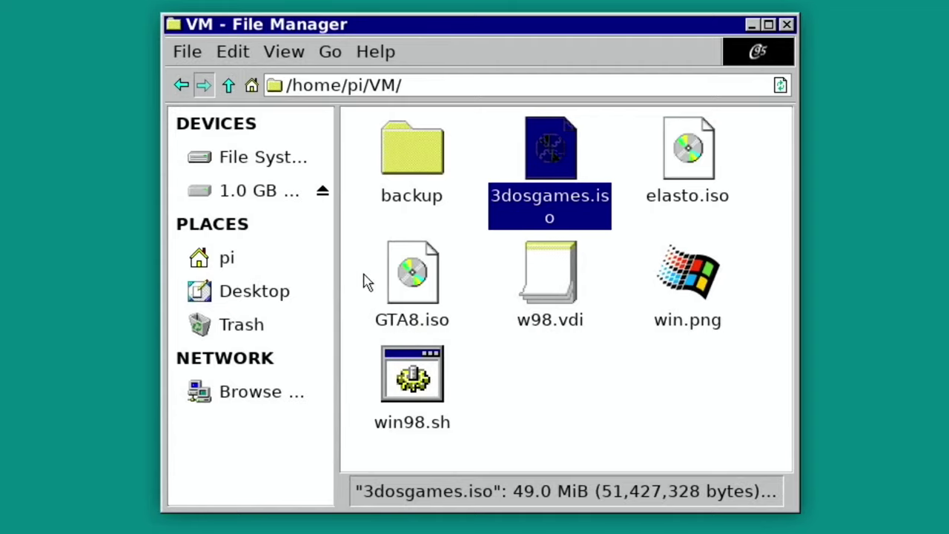
pyautogui.click(406, 357)
pyautogui.rightClick(407, 360)
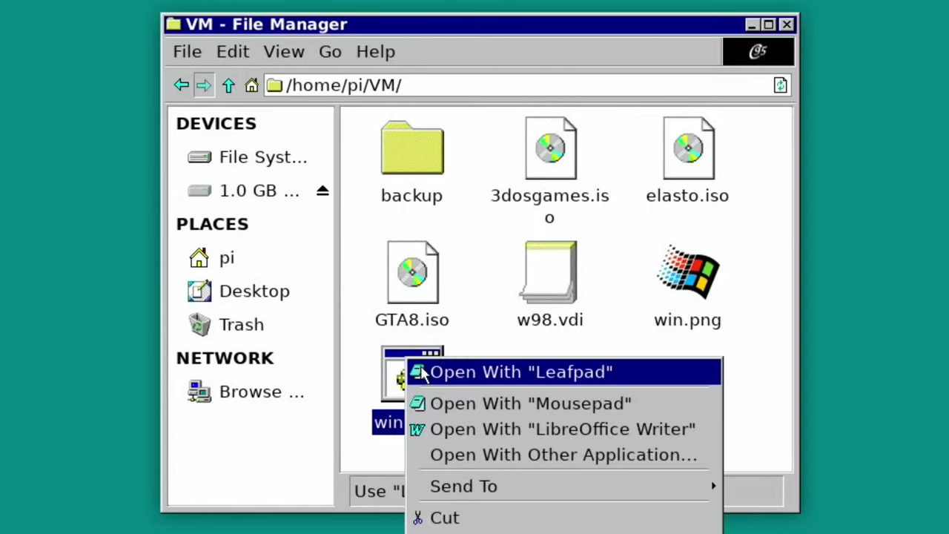
pyautogui.click(417, 370)
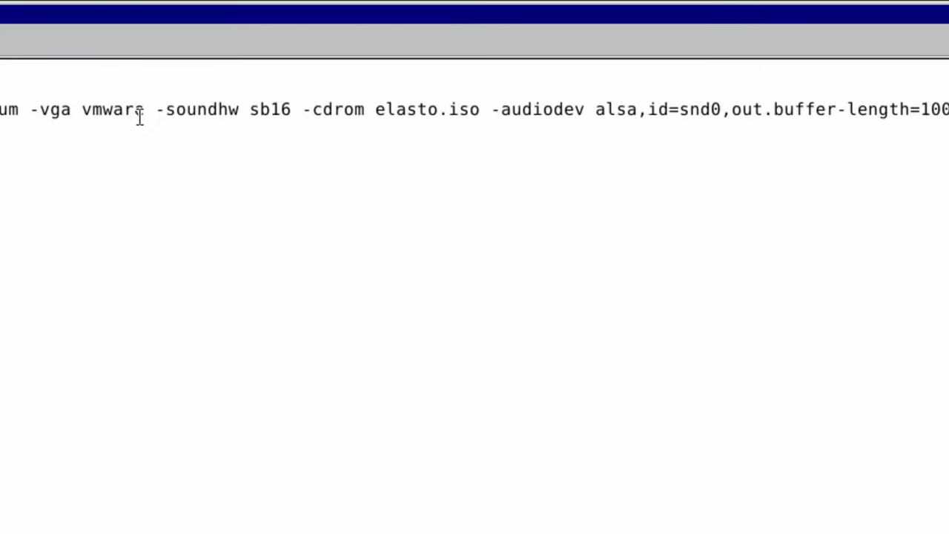
# Change the -cdrom image in win98.sh to 3dosgames.iso, save the script and close the editor
pyautogui.click(438, 109)
pyautogui.press('BackSpace')
pyautogui.press('BackSpace')
pyautogui.press('BackSpace')
pyautogui.press('BackSpace')
pyautogui.press('BackSpace')
pyautogui.press('BackSpace')
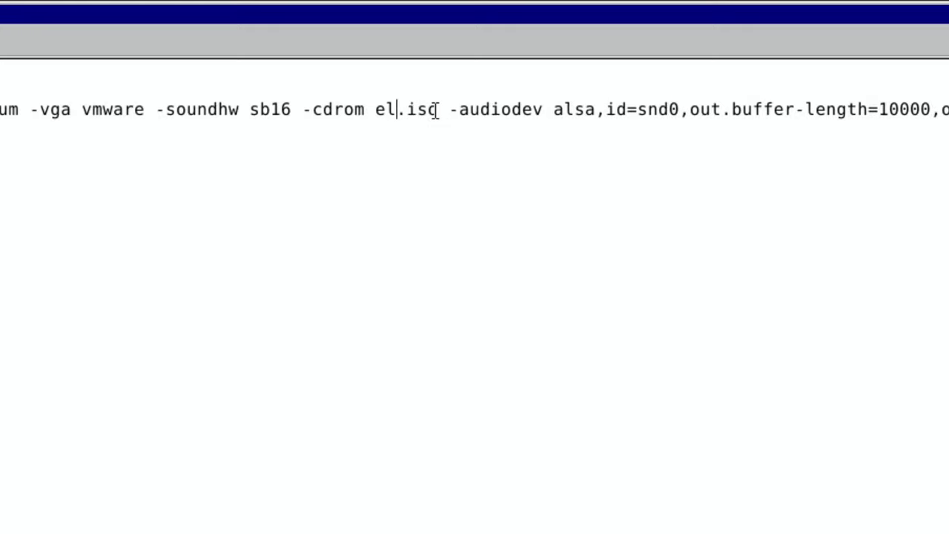
pyautogui.write('3dosgames')
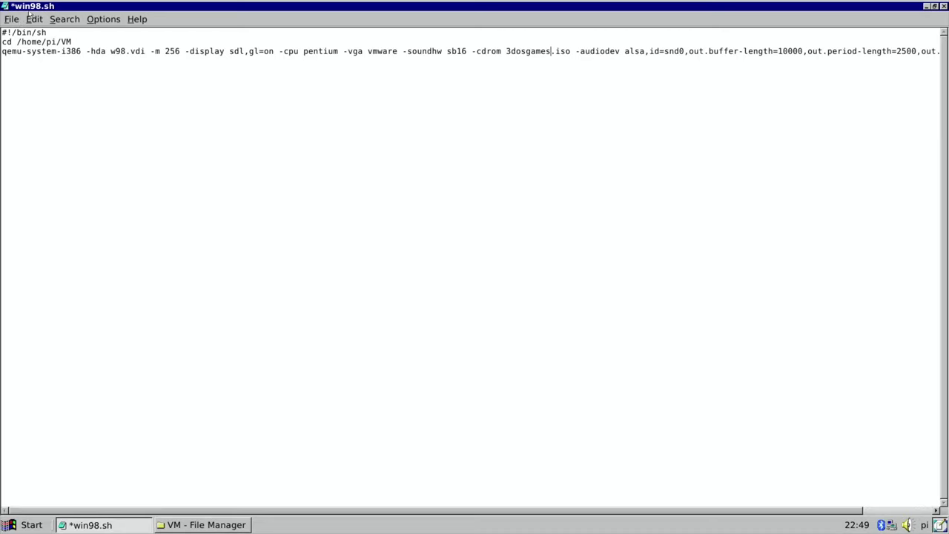
pyautogui.click(13, 19)
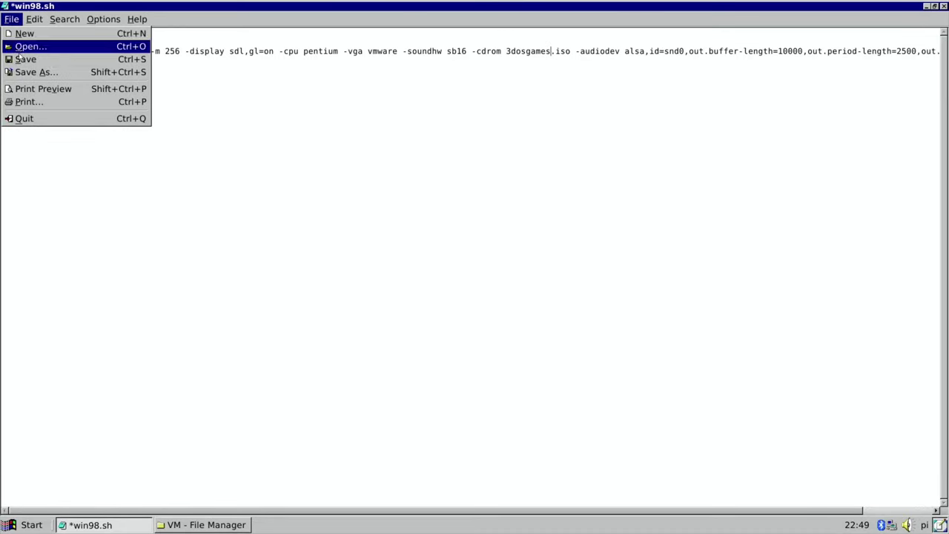
pyautogui.click(19, 59)
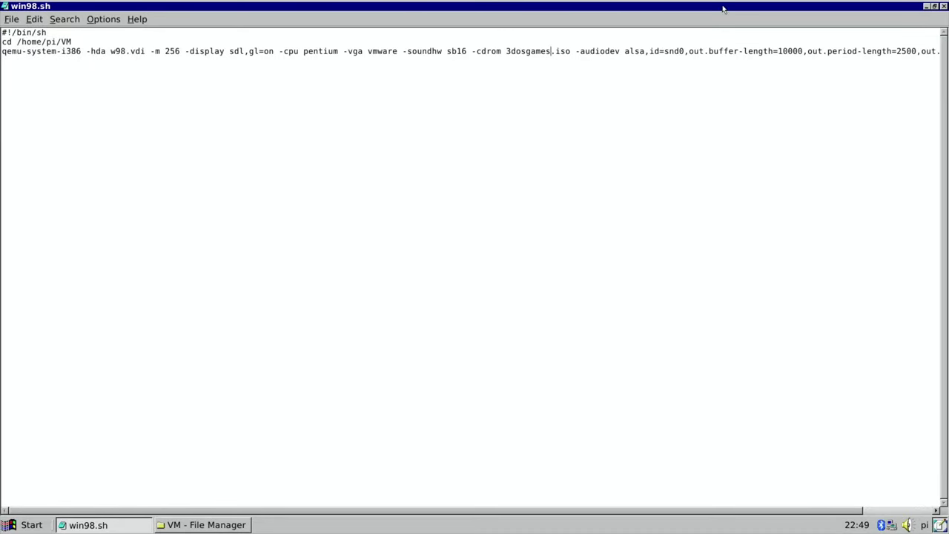
pyautogui.click(943, 6)
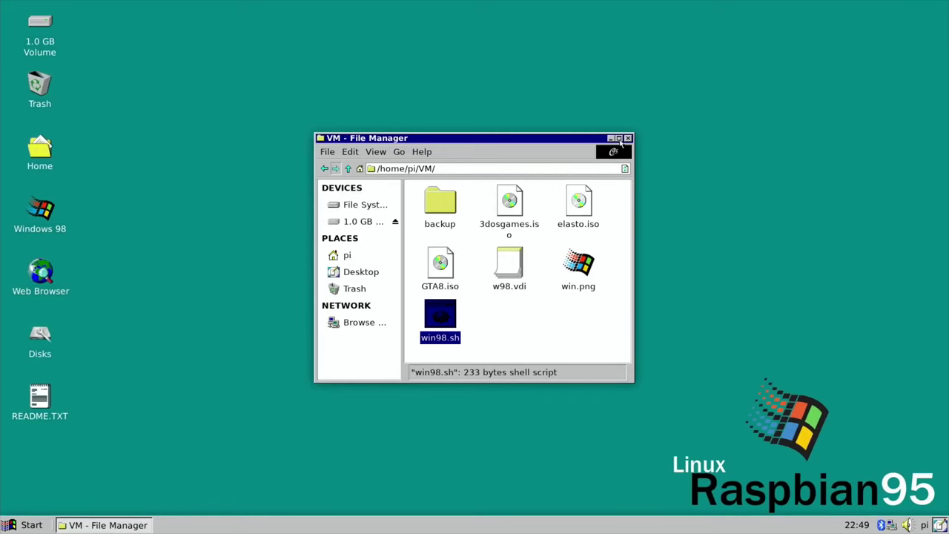
# Close the file manager and start the Windows 98 virtual machine from the Raspbian desktop
pyautogui.click(628, 138)
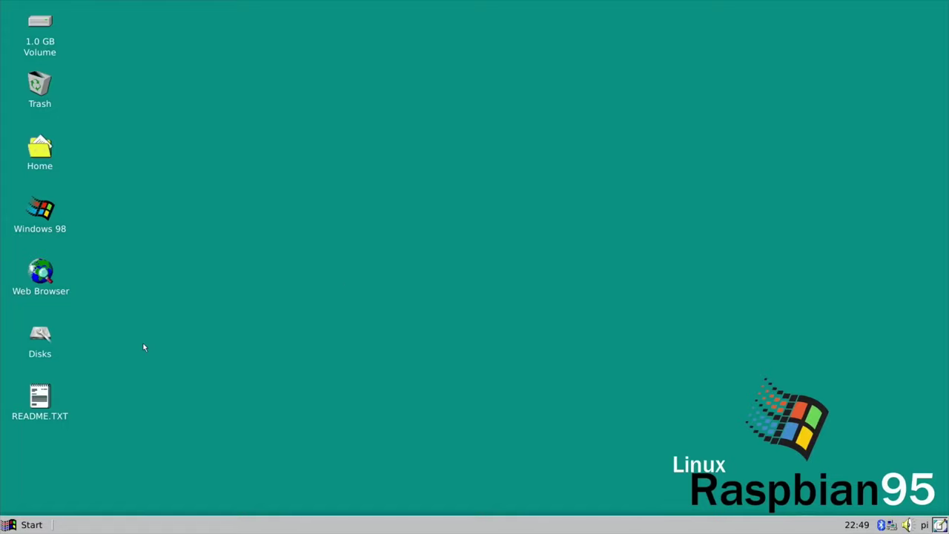
pyautogui.doubleClick(47, 213)
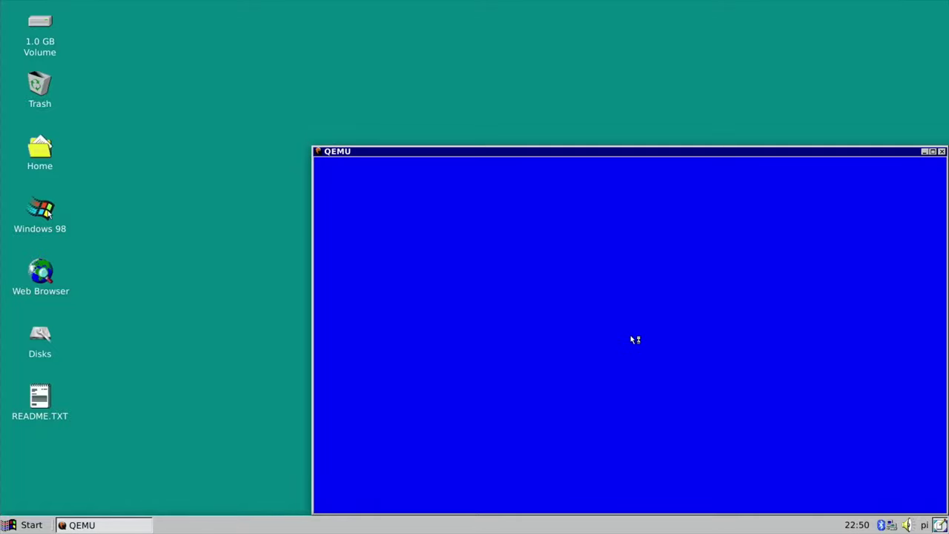
# Release the virtual machine's grab and view the Games programs available on the Raspbian host
pyautogui.click(12, 124)
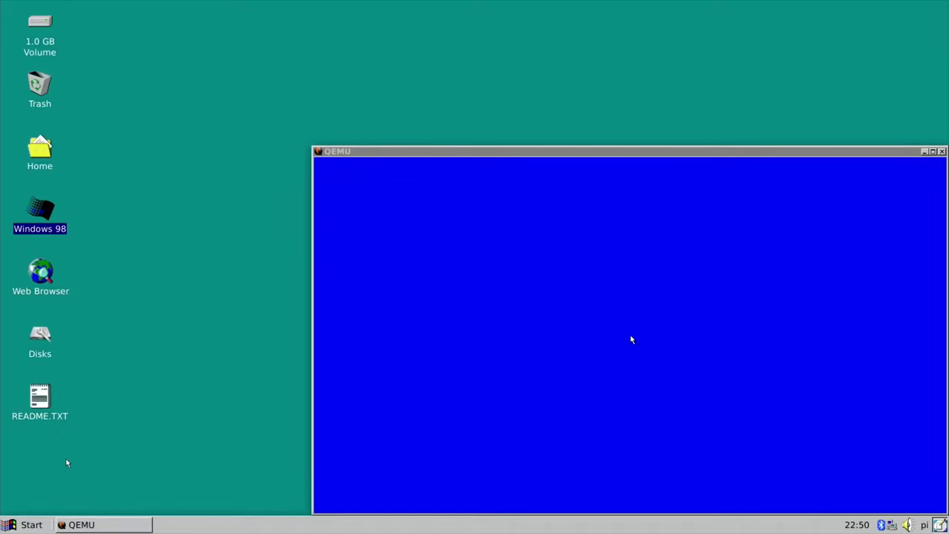
pyautogui.click(30, 523)
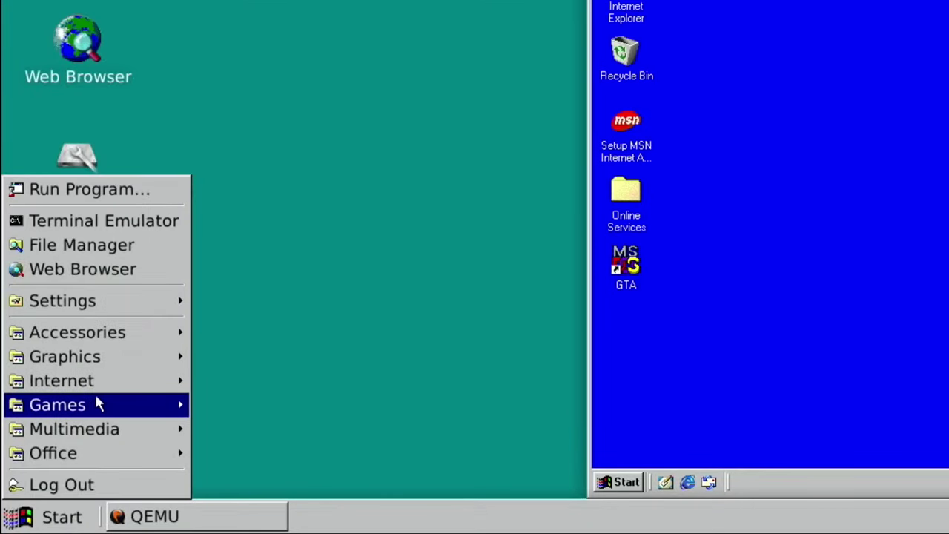
pyautogui.moveTo(99, 405)
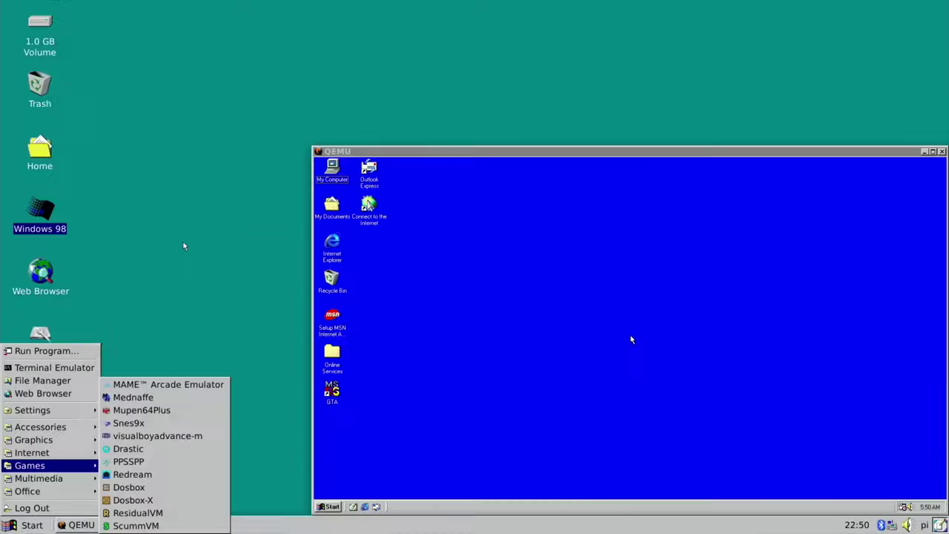
pyautogui.click(184, 246)
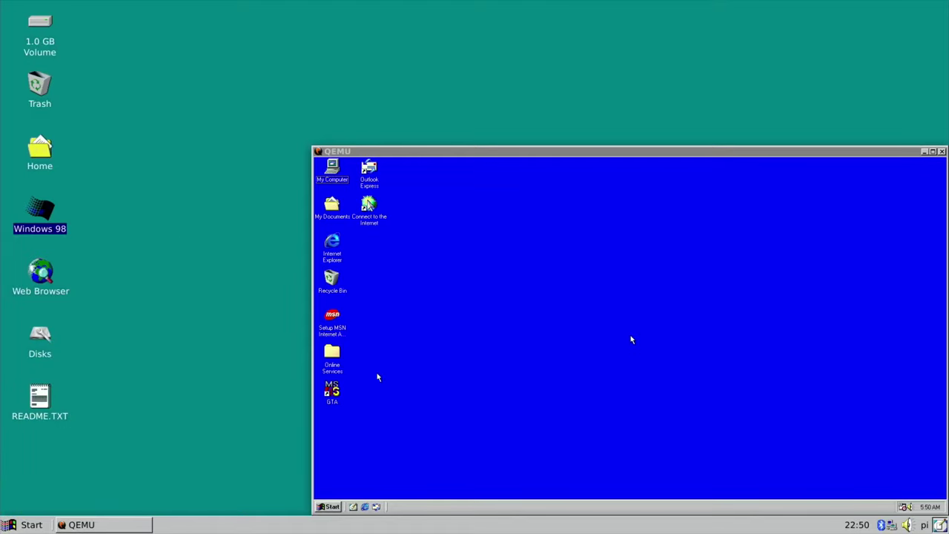
# Return to the Windows 98 virtual machine and open the 3dosgames (D:) disc from My Computer
pyautogui.click(631, 340)
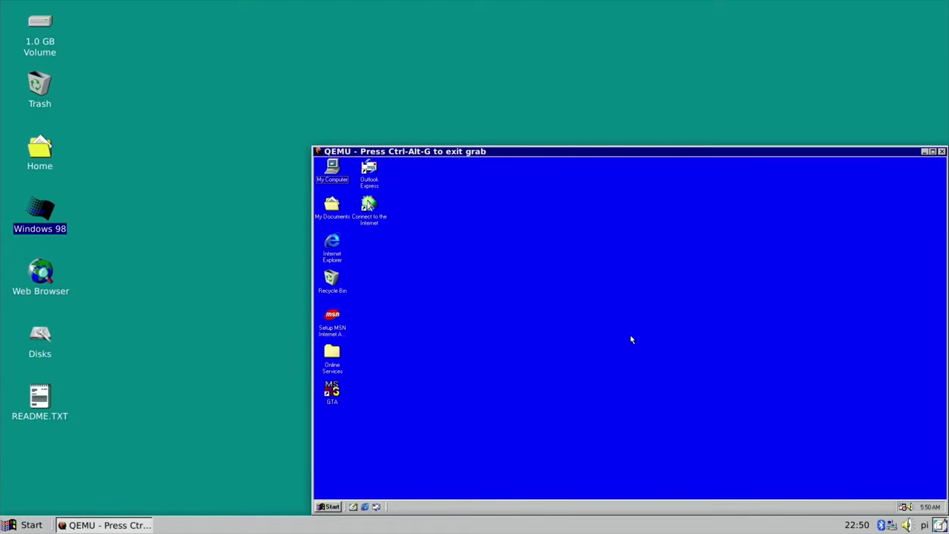
pyautogui.doubleClick(331, 169)
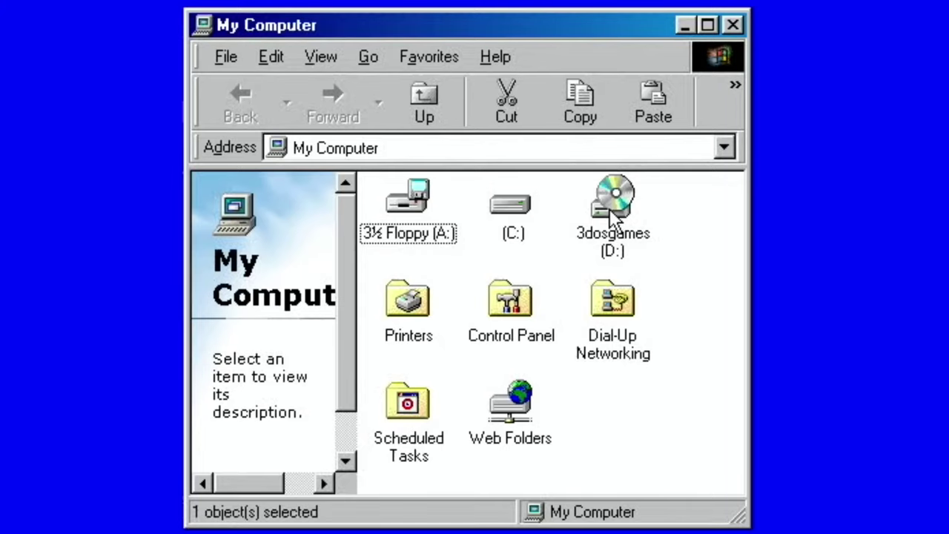
pyautogui.doubleClick(612, 215)
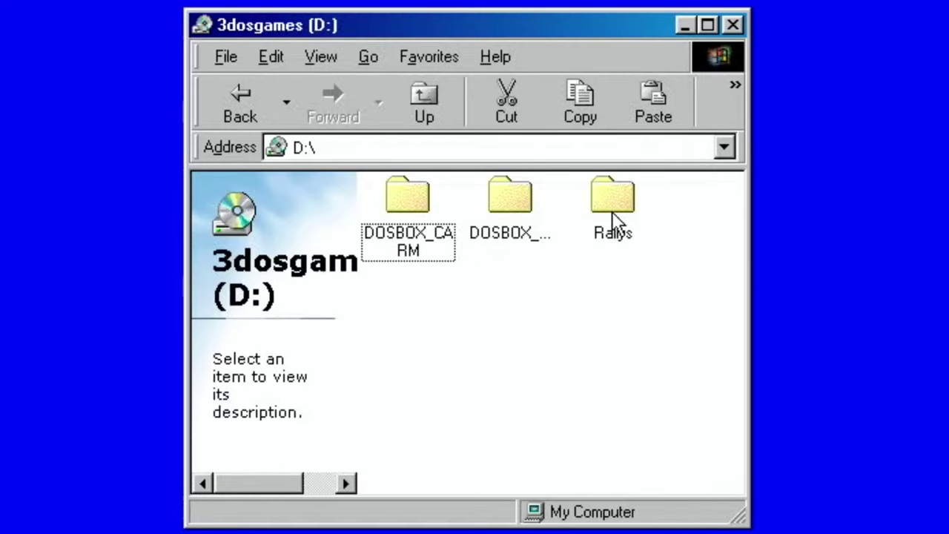
# Examine the two DOSBOX folders on the disc, browse the files in the Rallys folder and close the window
pyautogui.click(410, 204)
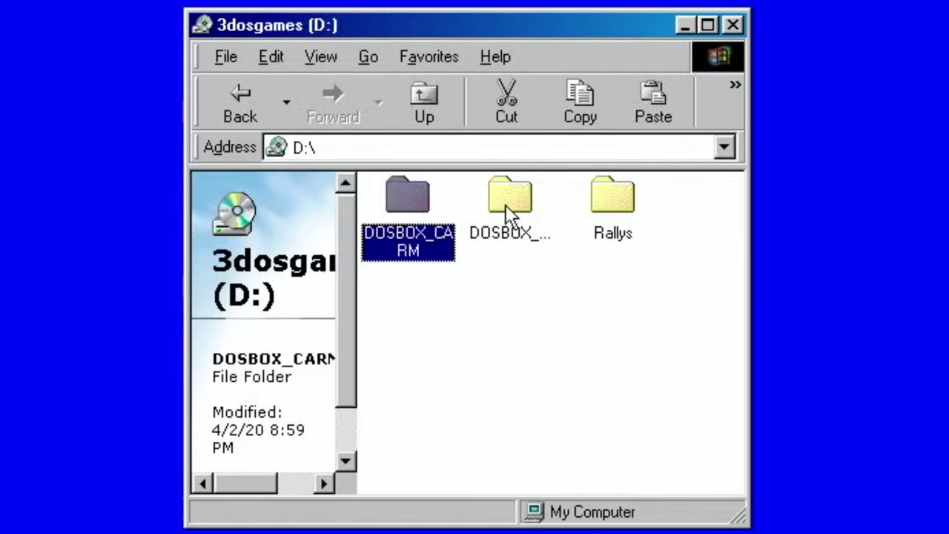
pyautogui.click(526, 206)
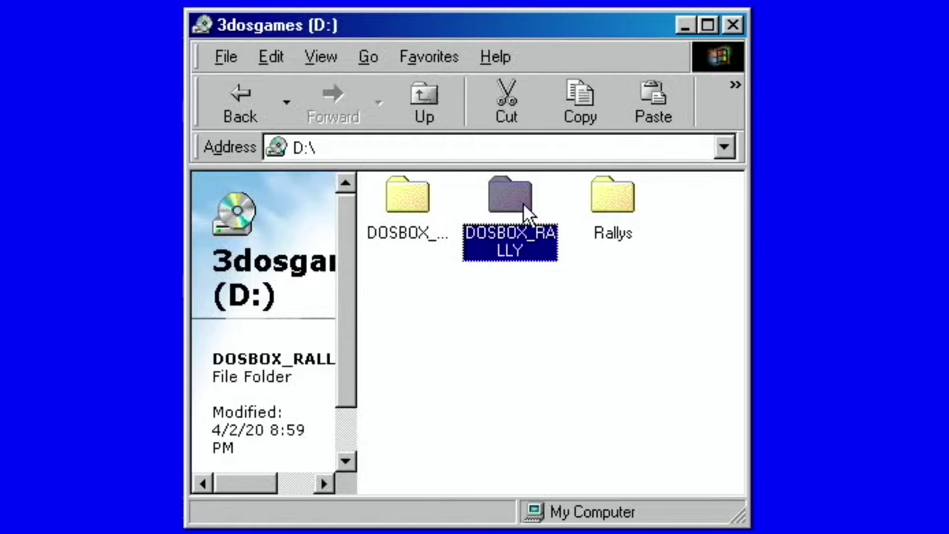
pyautogui.click(602, 194)
pyautogui.doubleClick(602, 194)
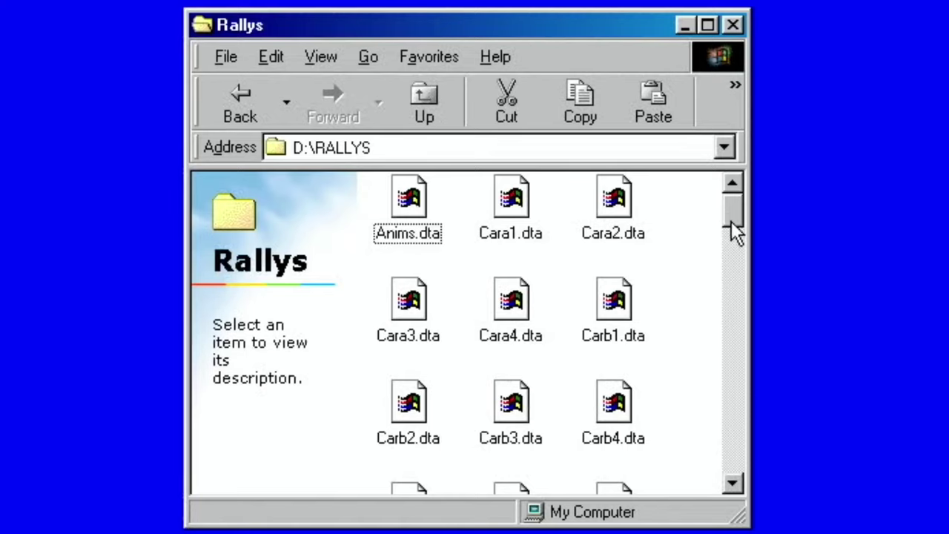
pyautogui.moveTo(730, 213); pyautogui.dragTo(708, 100)
pyautogui.click(733, 25)
pyautogui.hotkey('ctrl', 'alt', 'f')
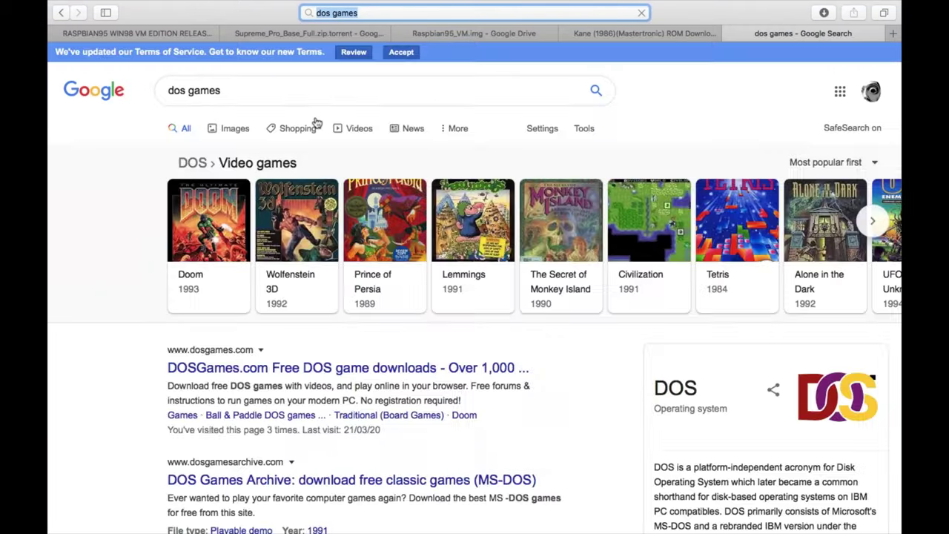
# Switch to Safari, open DOSGames.com from the Google results for dos games, and view the Grand Theft Auto page
pyautogui.click(287, 366)
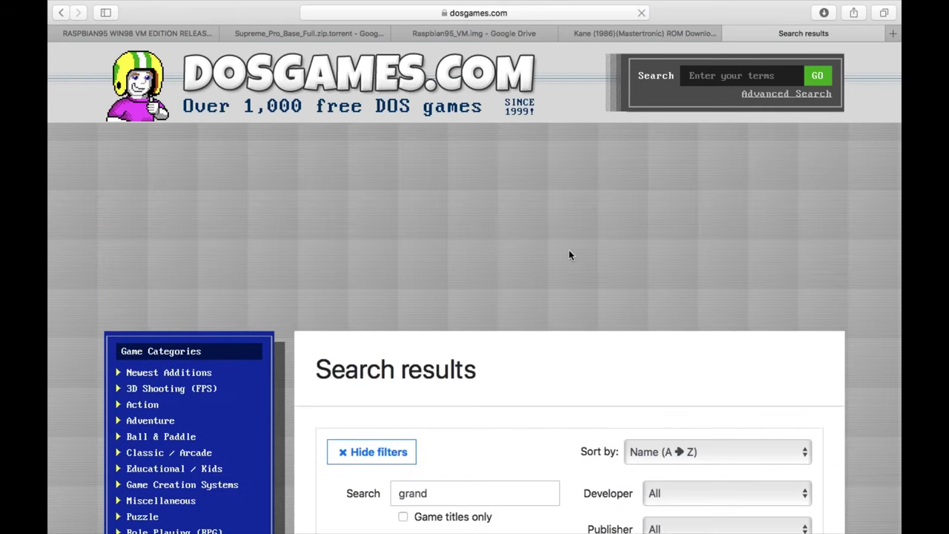
pyautogui.scroll(-10, 570, 255)
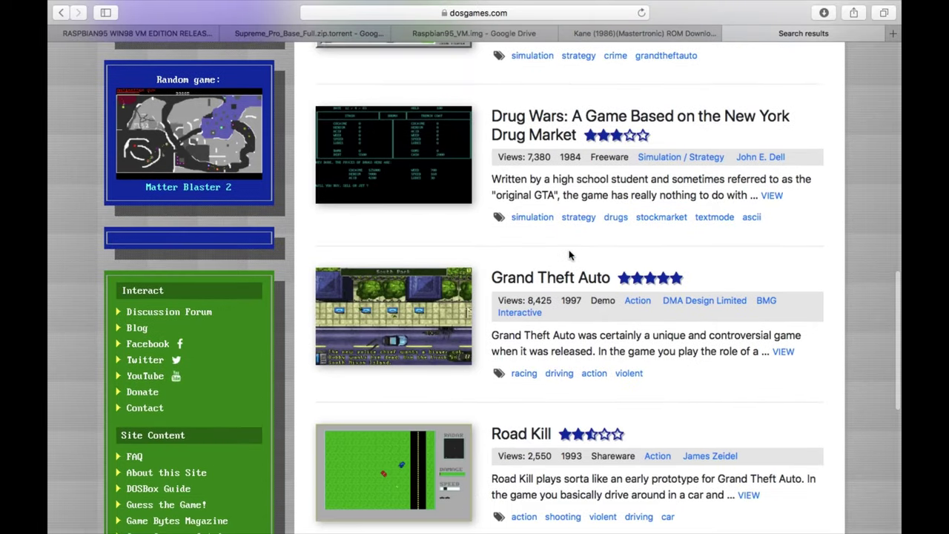
pyautogui.click(540, 278)
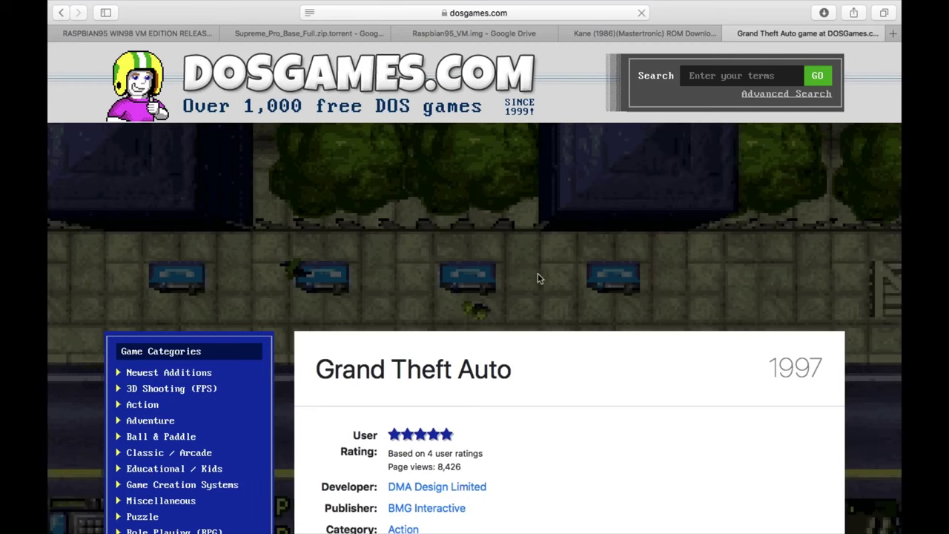
# Download the free Grand Theft Auto archive gta8.zip from its DOSGames.com page, allowing downloads from the site
pyautogui.scroll(-6, 540, 278)
pyautogui.scroll(-3, 554, 381)
pyautogui.scroll(1, 553, 380)
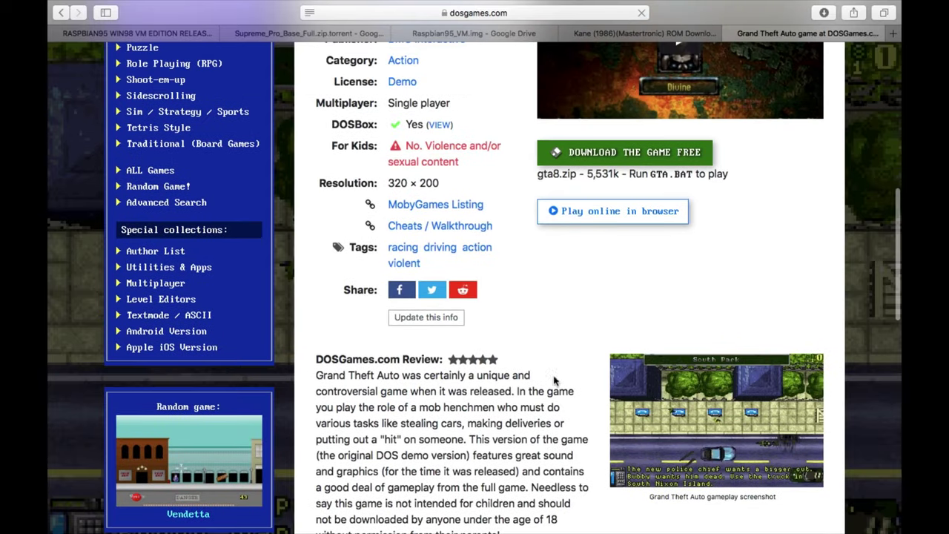
pyautogui.click(623, 154)
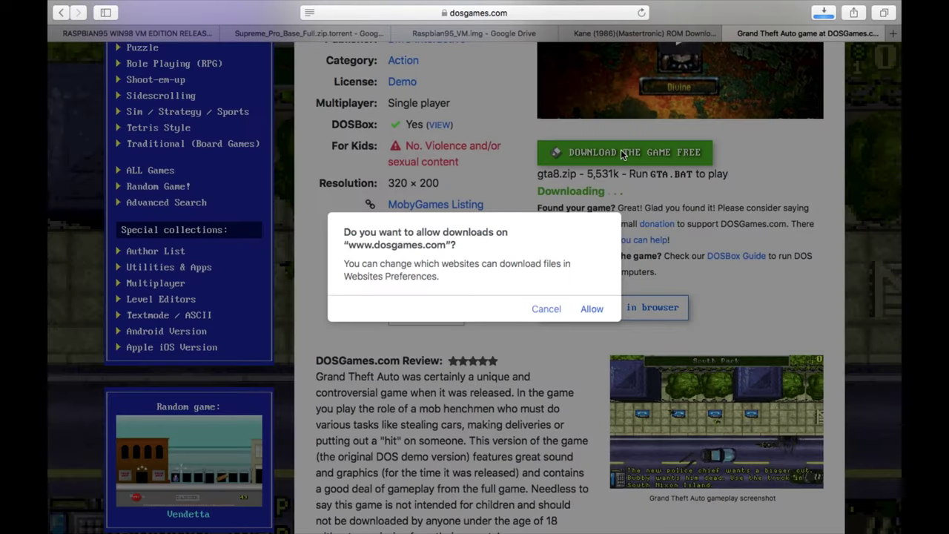
pyautogui.click(590, 309)
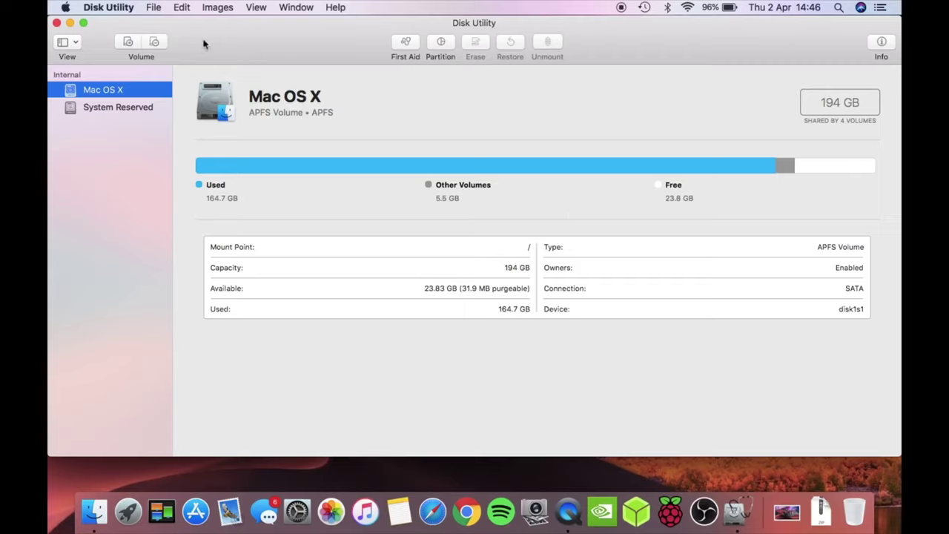
# In Disk Utility, create an image from the GTA8 folder in DVD/CD master format, save it as GTA8 on the Desktop and close the window
pyautogui.click(155, 9)
pyautogui.moveTo(171, 28)
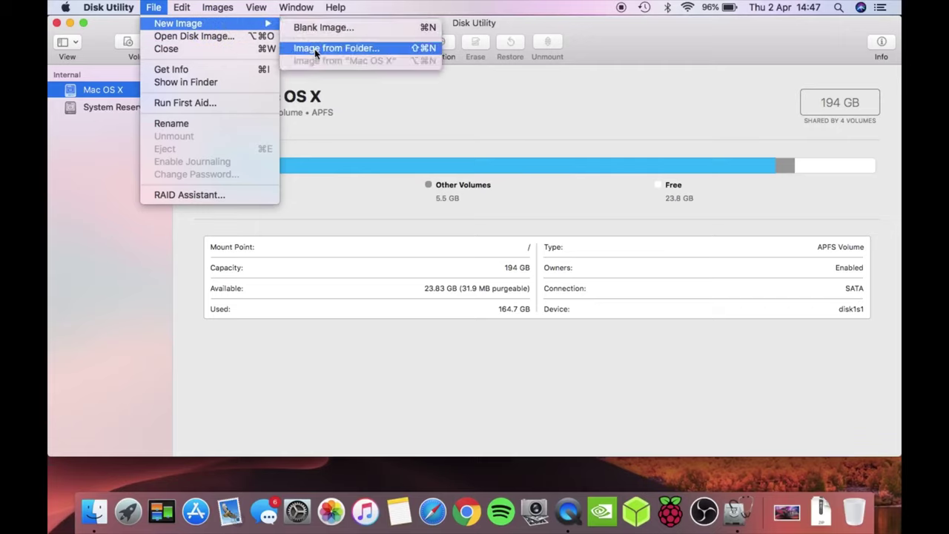
pyautogui.click(316, 52)
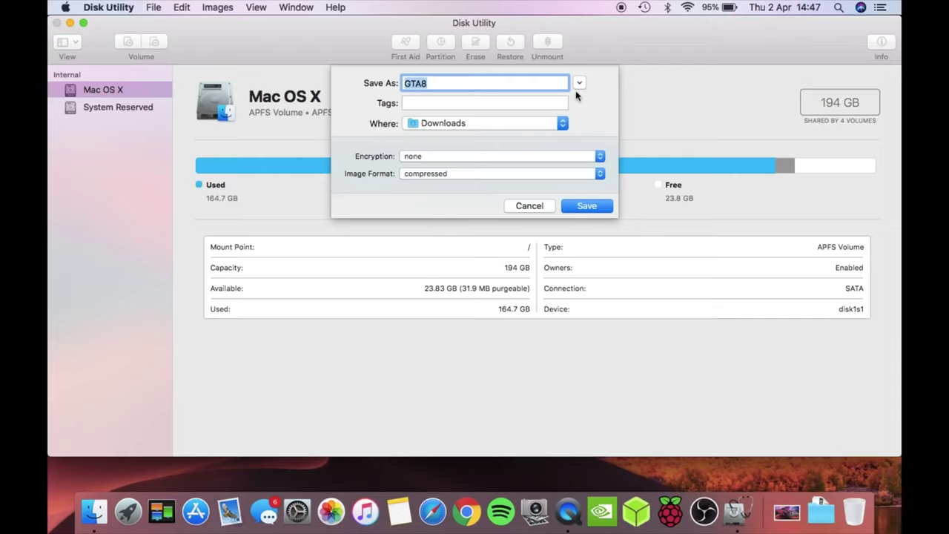
pyautogui.click(599, 175)
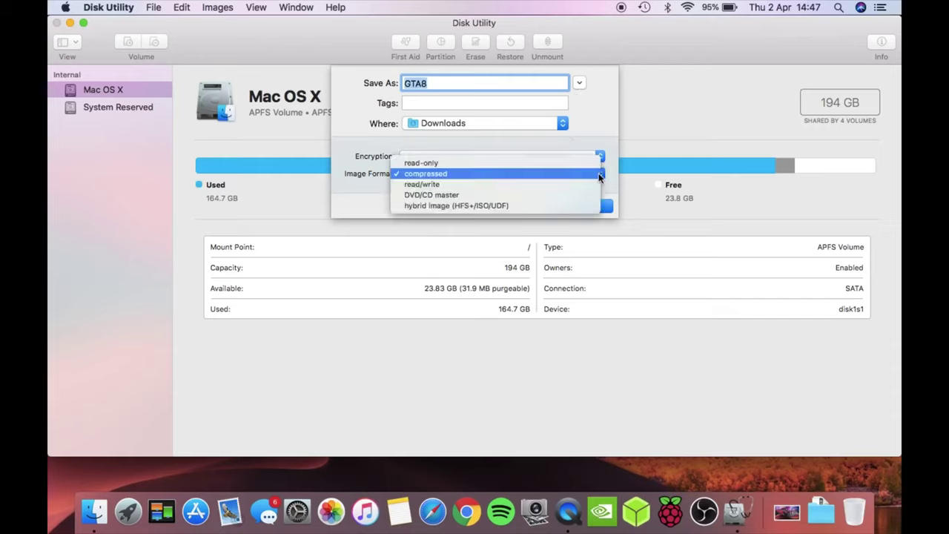
pyautogui.click(548, 193)
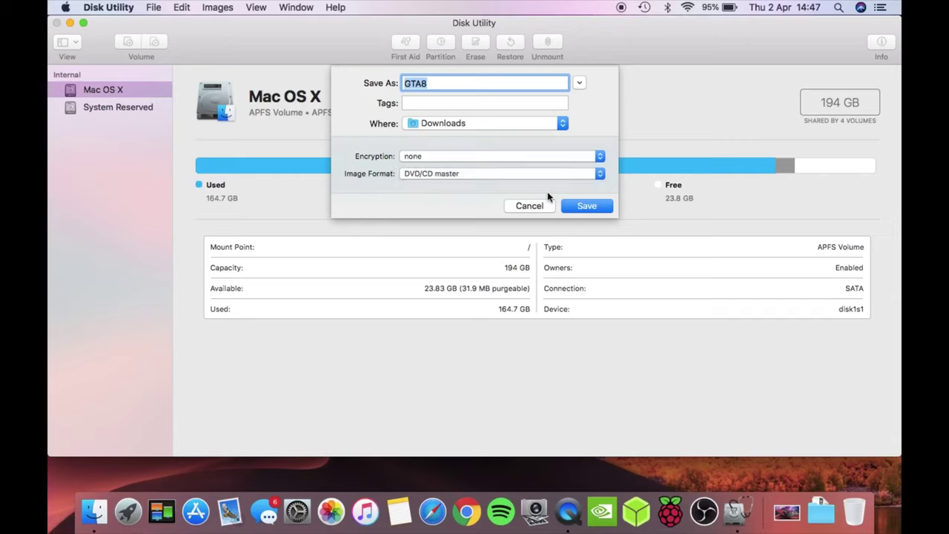
pyautogui.click(564, 124)
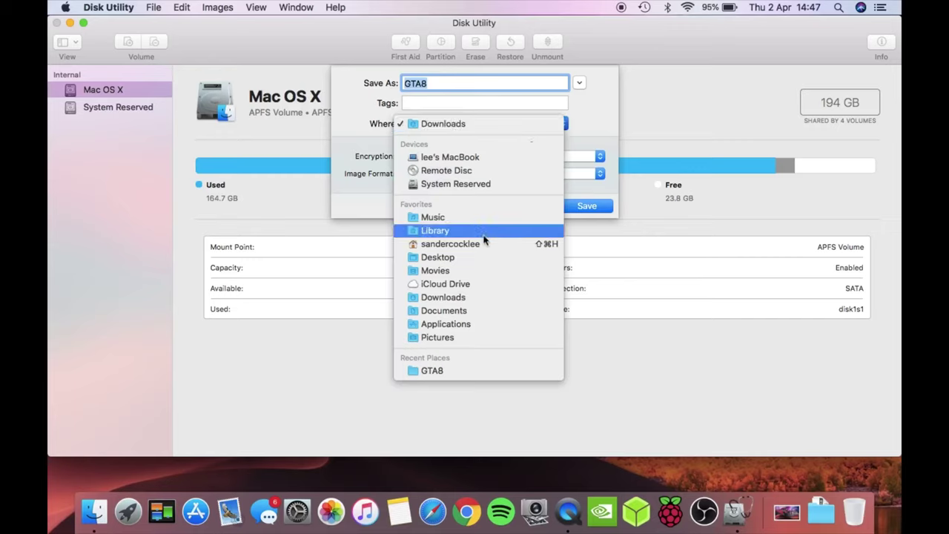
pyautogui.click(461, 256)
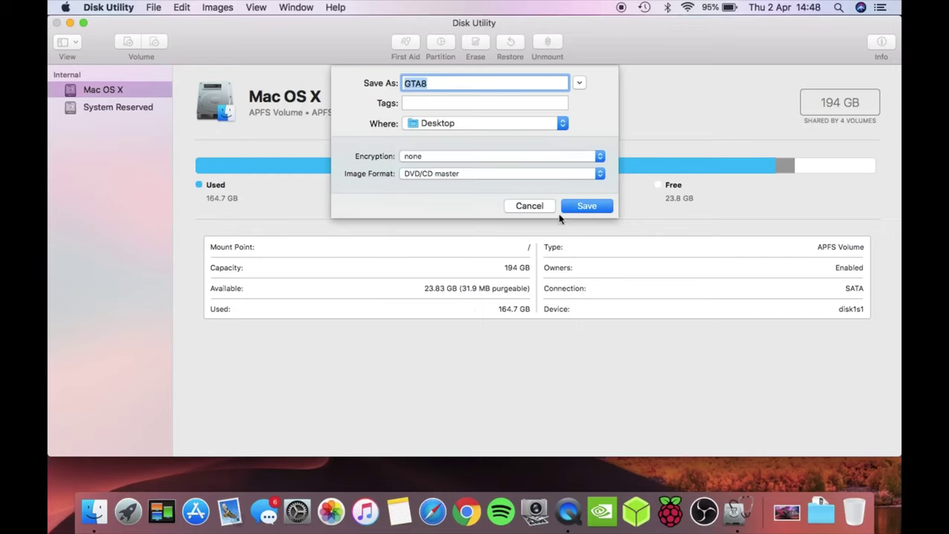
pyautogui.click(581, 209)
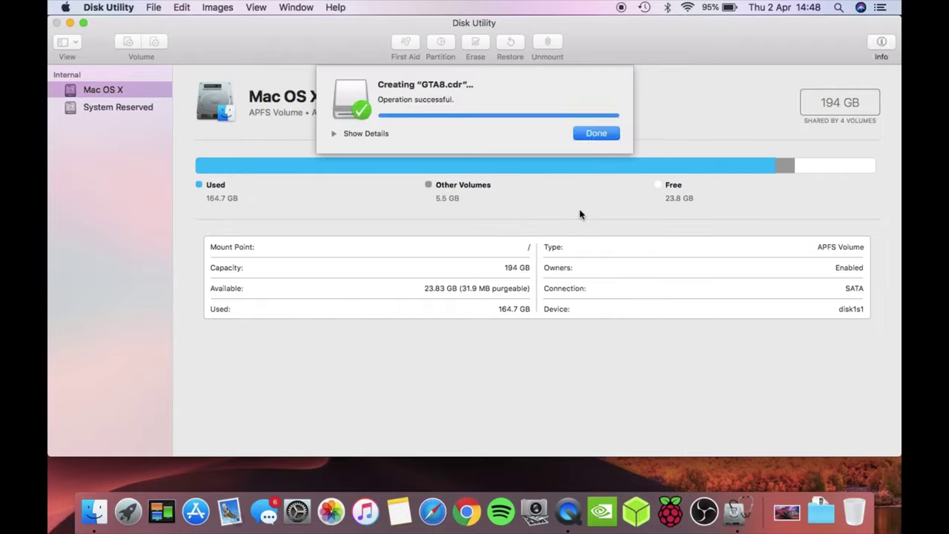
pyautogui.click(591, 135)
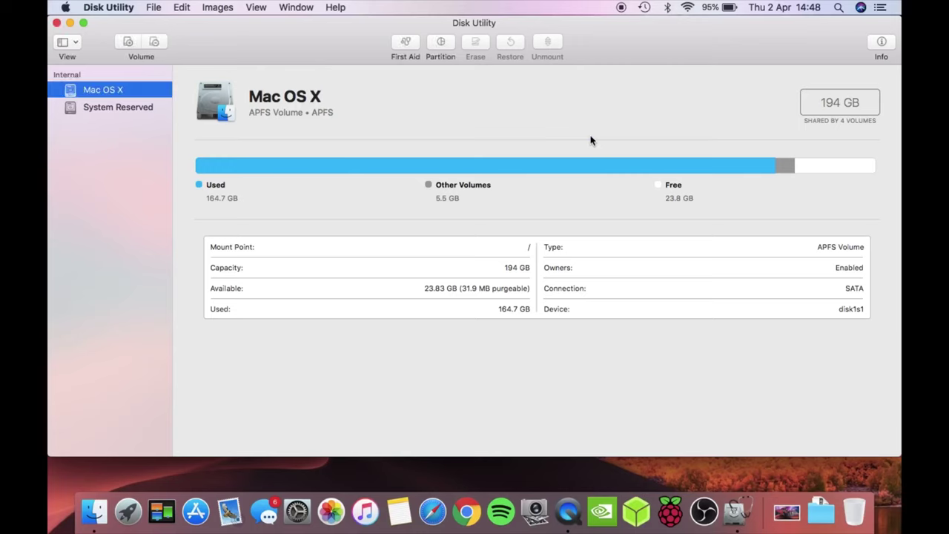
pyautogui.click(56, 22)
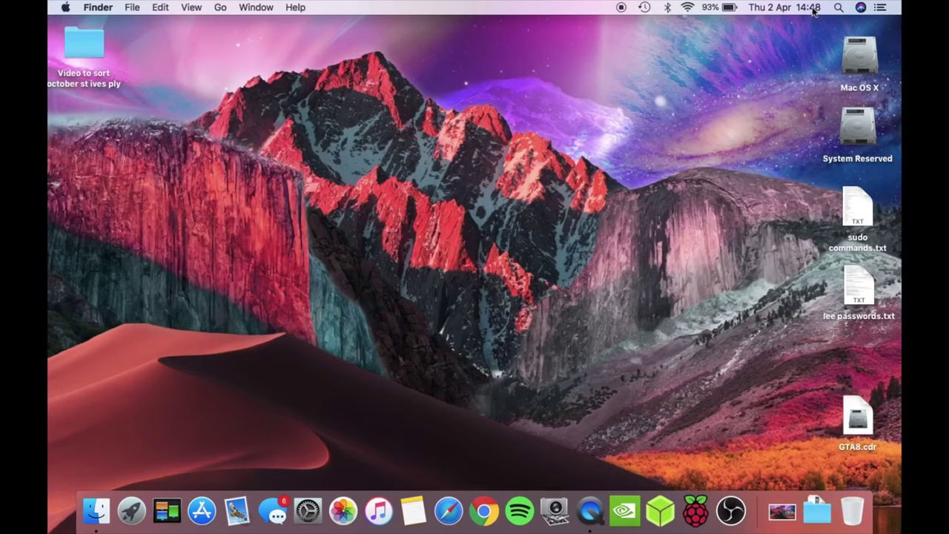
# Open Terminal on the Mac and change to the ~/desktop directory
pyautogui.press('super+space')
pyautogui.write('terminal')
pyautogui.press('Return')
pyautogui.write('cd ~/desktop')
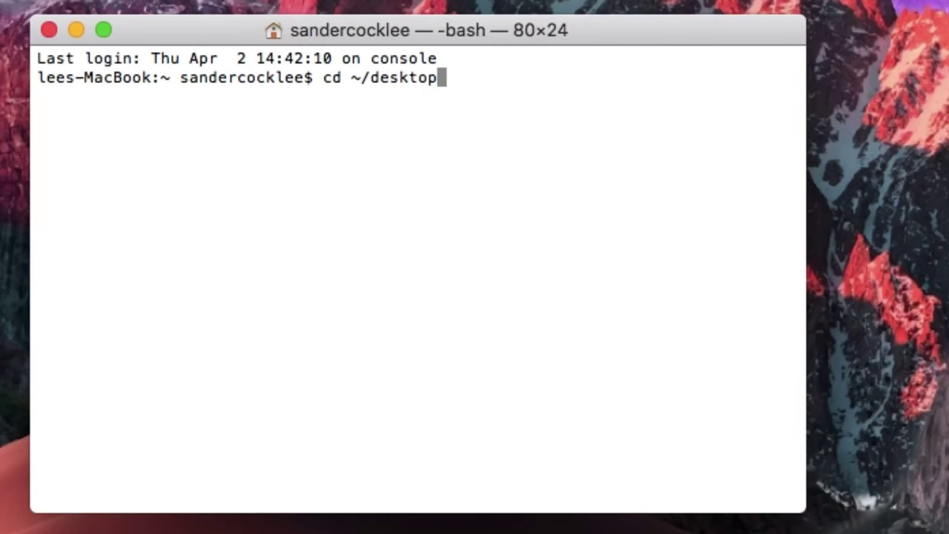
pyautogui.press('Return')
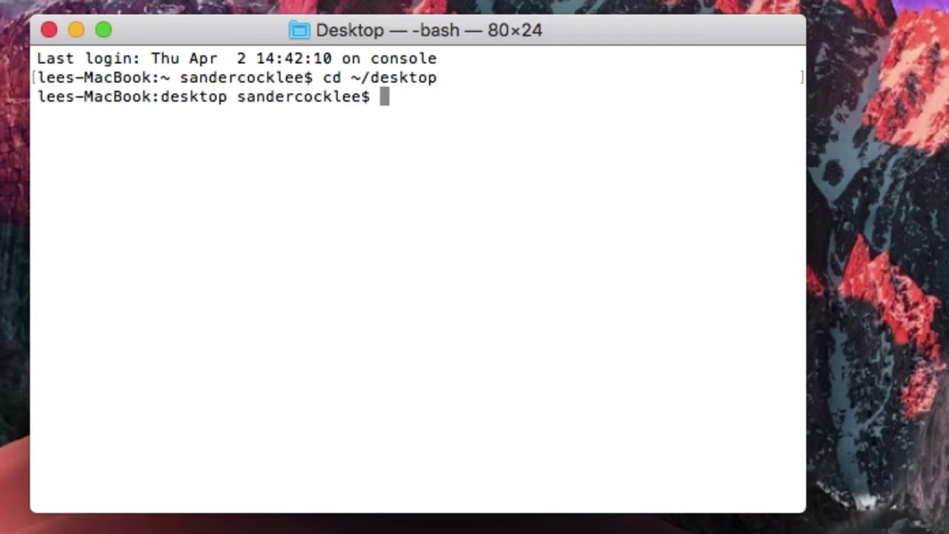
# Convert the disk image to ISO by running hdiutil makehybrid -iso -joliet -o GTA8.iso GTA8.cdr
pyautogui.write('hdiutil makehybrid -iso -joliet -o GTA8.')
pyautogui.write('iso')
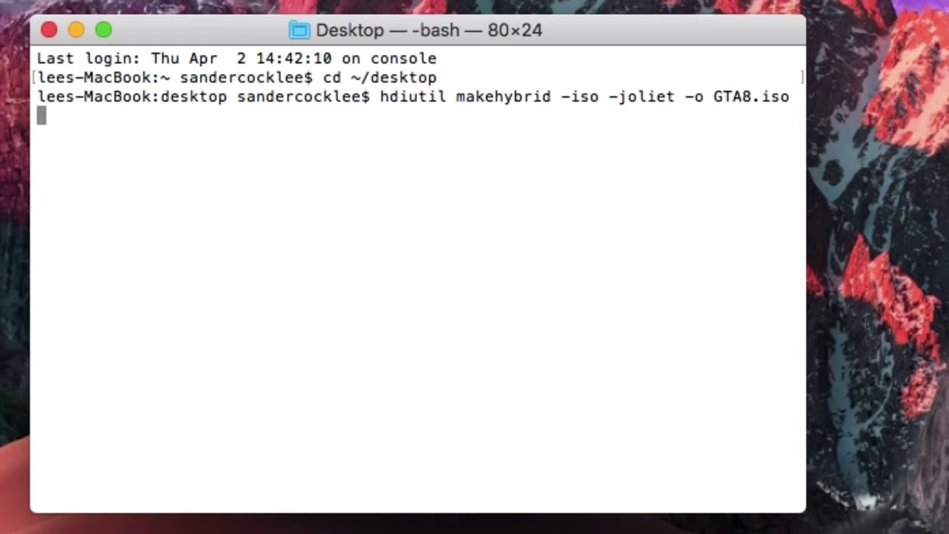
pyautogui.write(' GTA8.cdr')
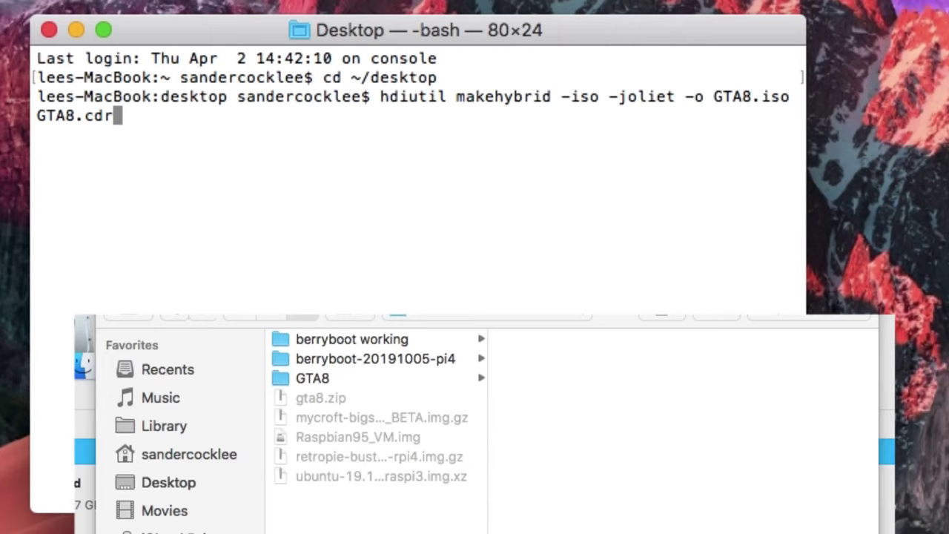
pyautogui.press('Return')
pyautogui.click(314, 379)
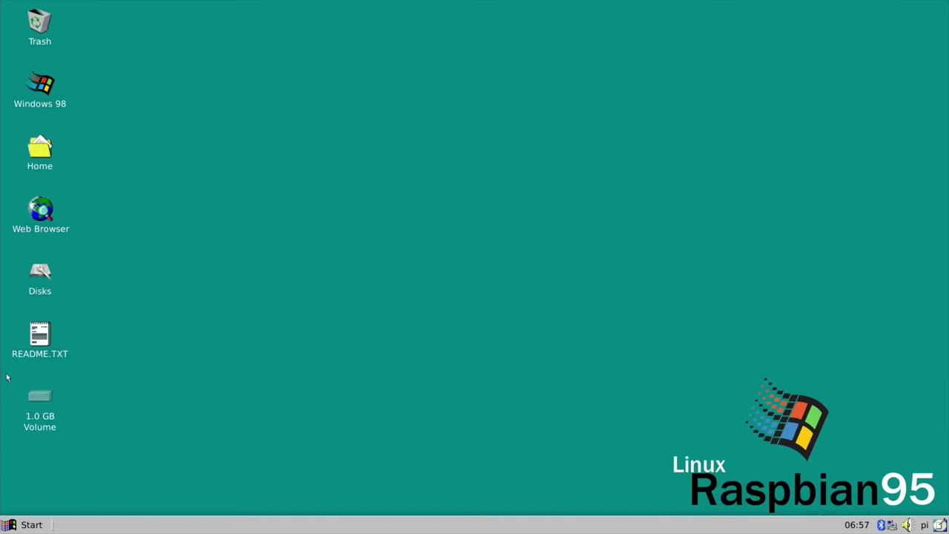
# On the Raspbian 95 desktop, copy GTA8.iso from the 1.0 GB Volume into the VM folder in the home directory
pyautogui.doubleClick(39, 400)
pyautogui.scroll(-3, 441, 252)
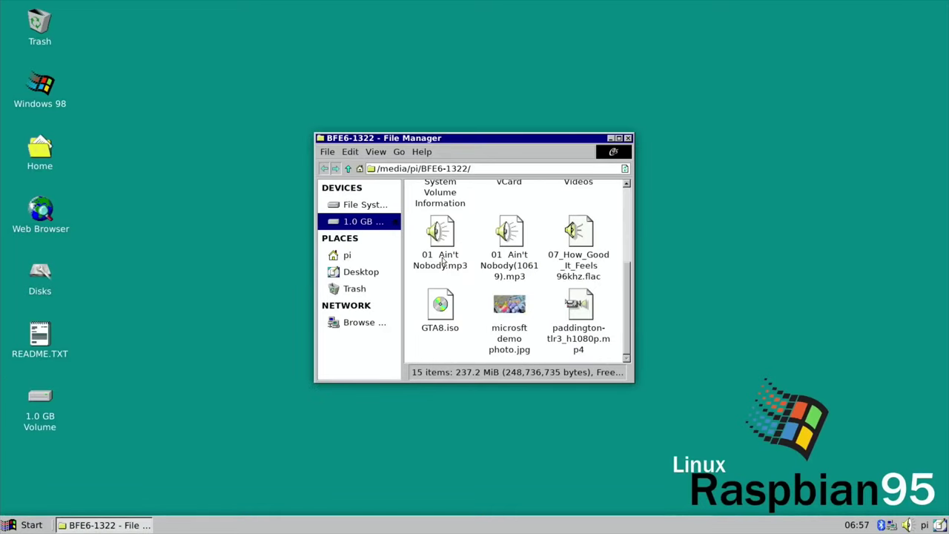
pyautogui.rightClick(442, 300)
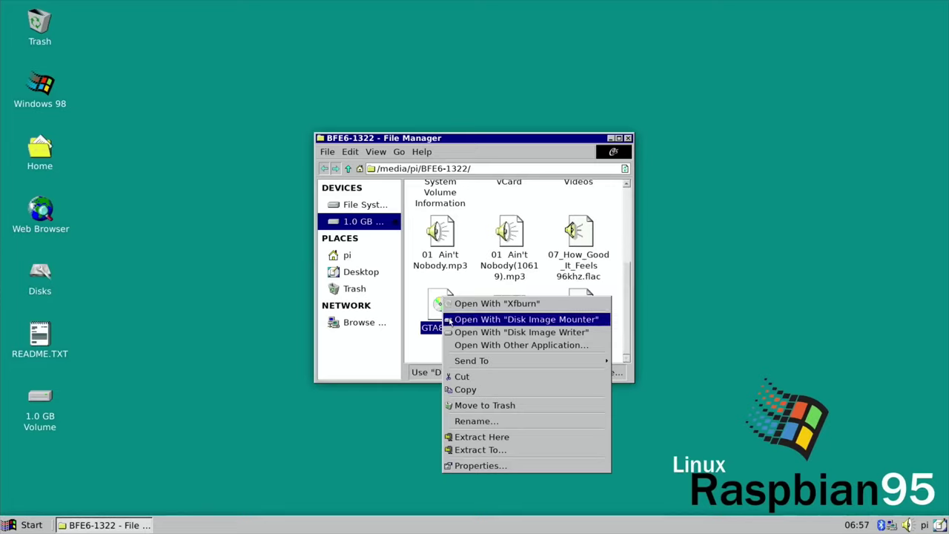
pyautogui.moveTo(460, 364)
pyautogui.click(465, 390)
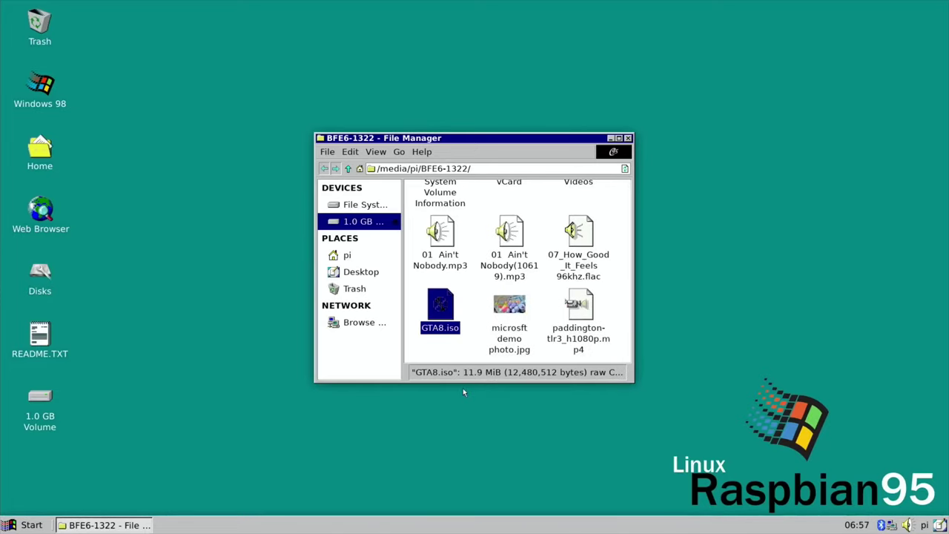
pyautogui.doubleClick(40, 152)
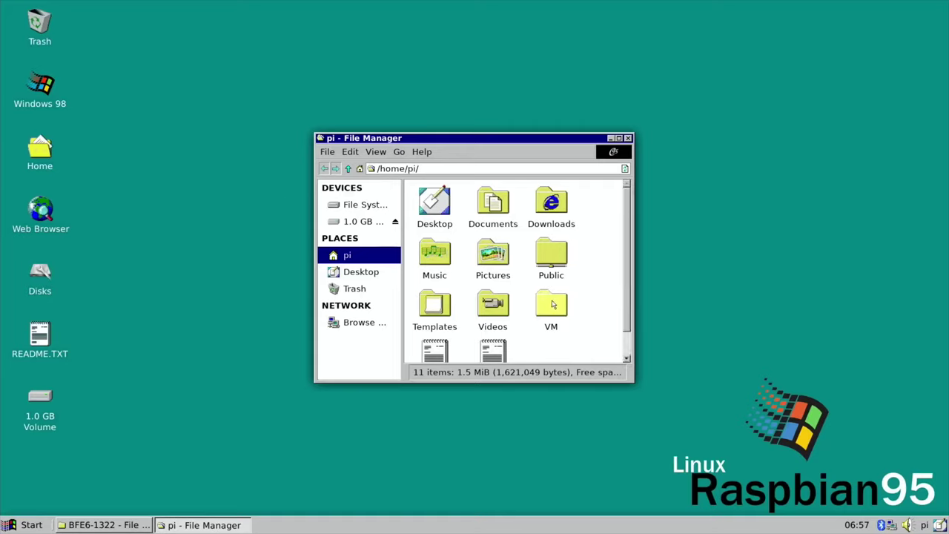
pyautogui.doubleClick(551, 304)
pyautogui.rightClick(502, 269)
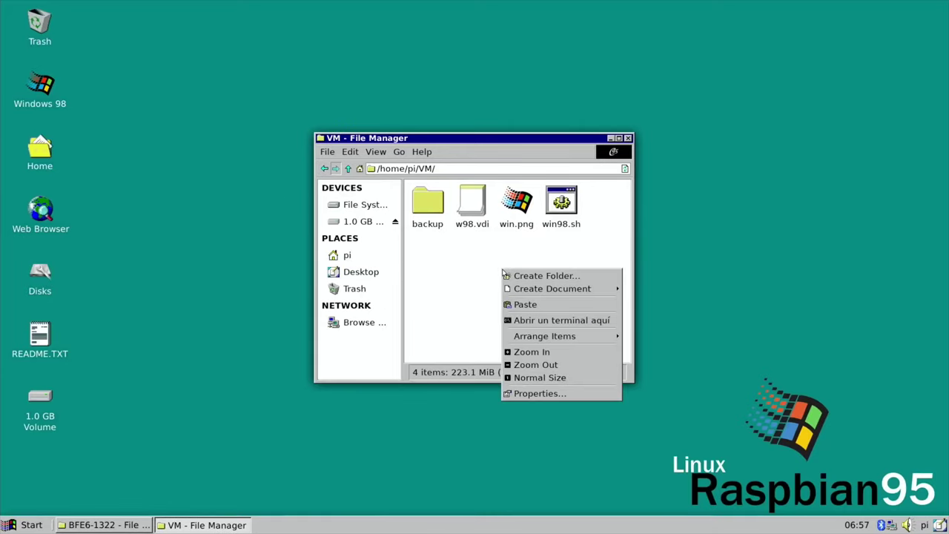
pyautogui.click(524, 305)
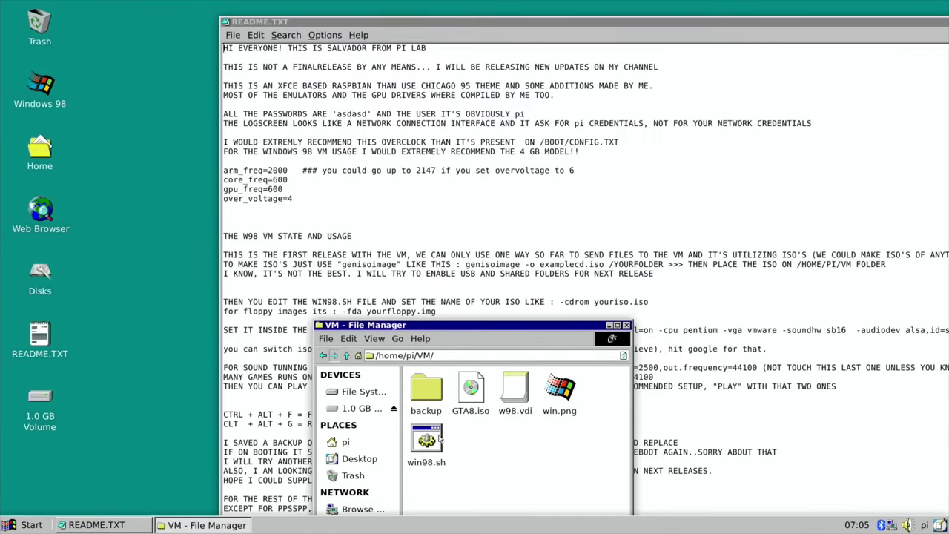
# Open win98.sh from the VM folder in Leafpad, set its -cdrom image to GTA8.iso, and close the editor and folder window
pyautogui.click(428, 442)
pyautogui.rightClick(431, 445)
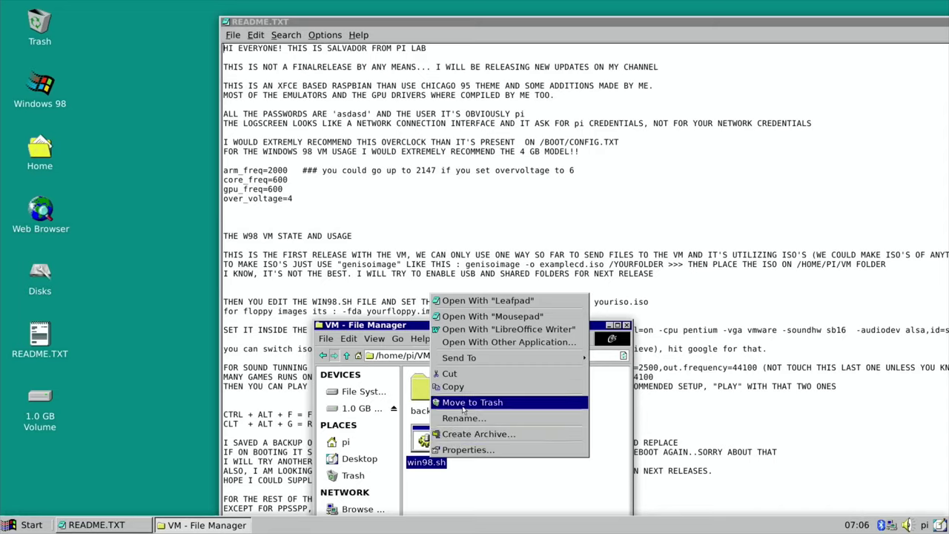
pyautogui.click(482, 302)
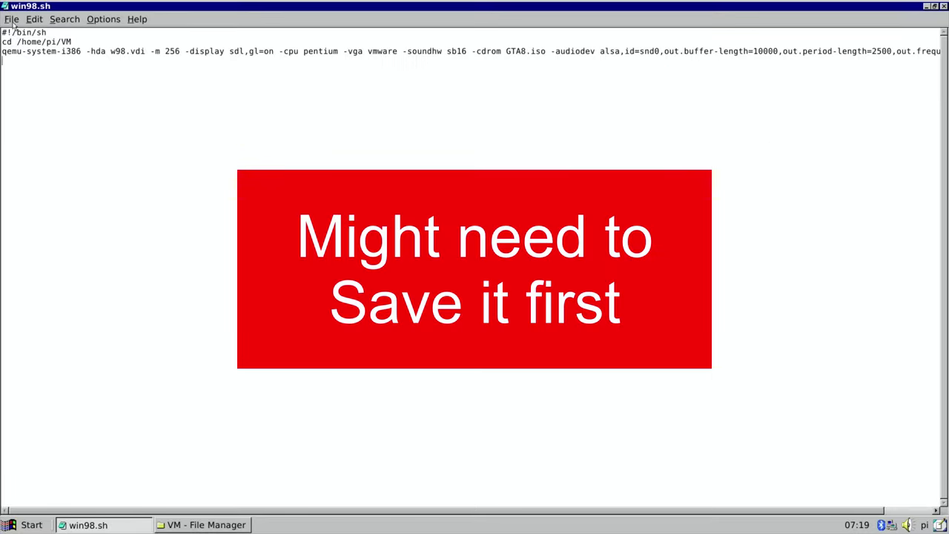
pyautogui.click(12, 24)
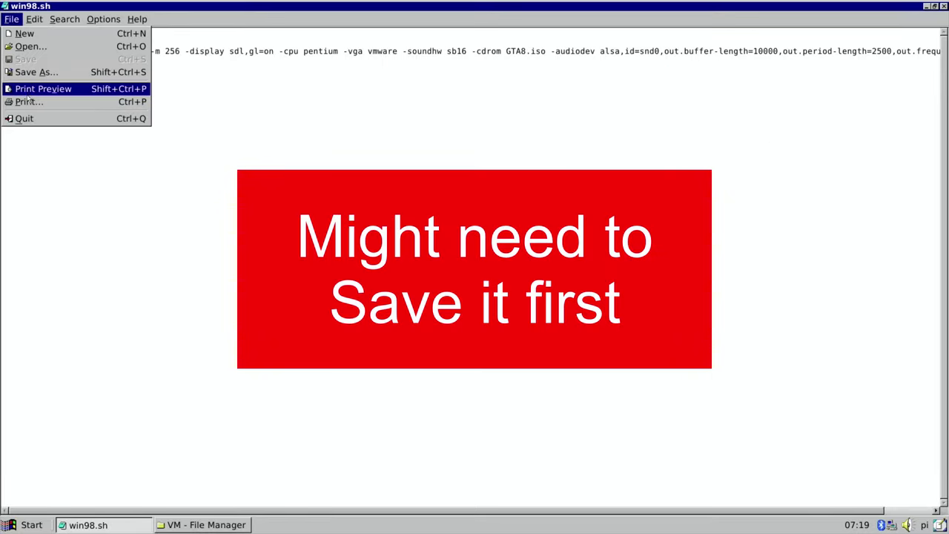
pyautogui.click(31, 118)
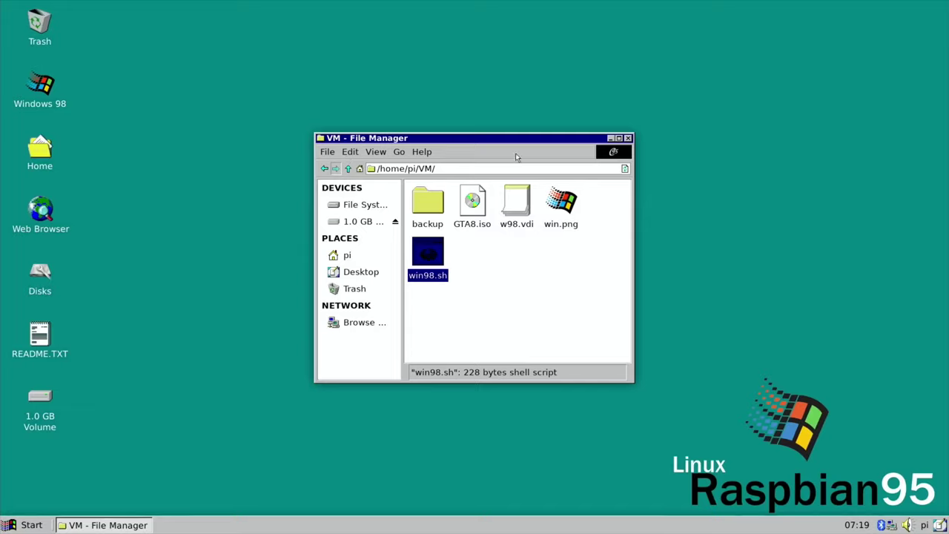
pyautogui.click(627, 138)
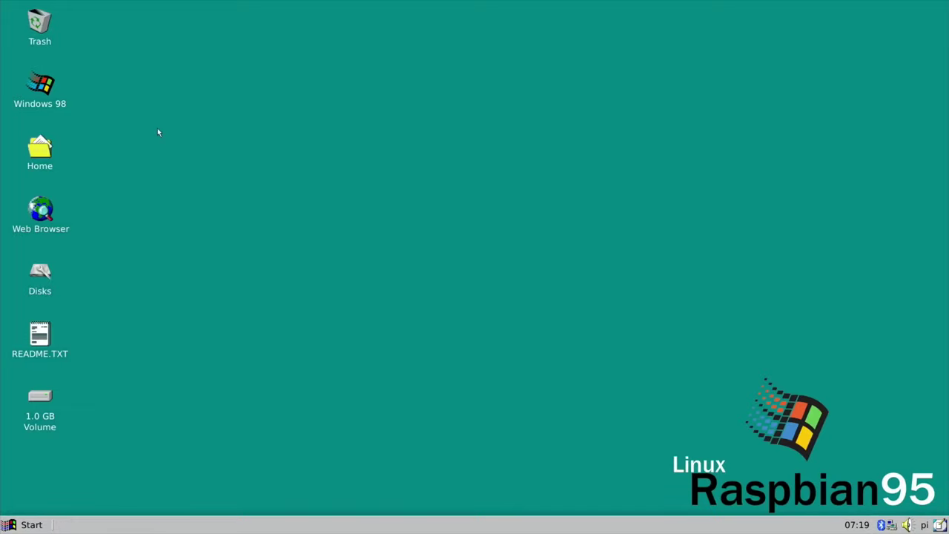
# Start the Windows 98 virtual machine and open the Gta8 (D:) disc from My Computer
pyautogui.doubleClick(41, 87)
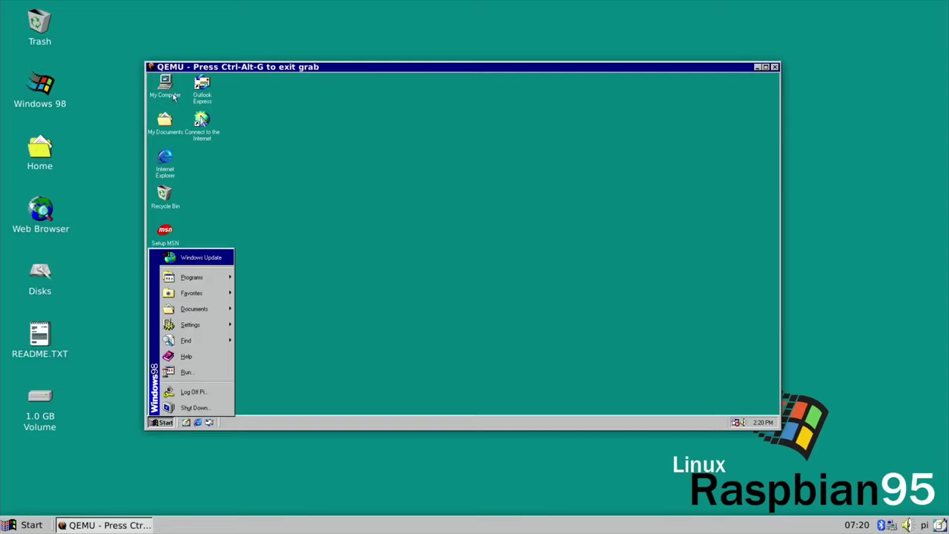
pyautogui.click(172, 95)
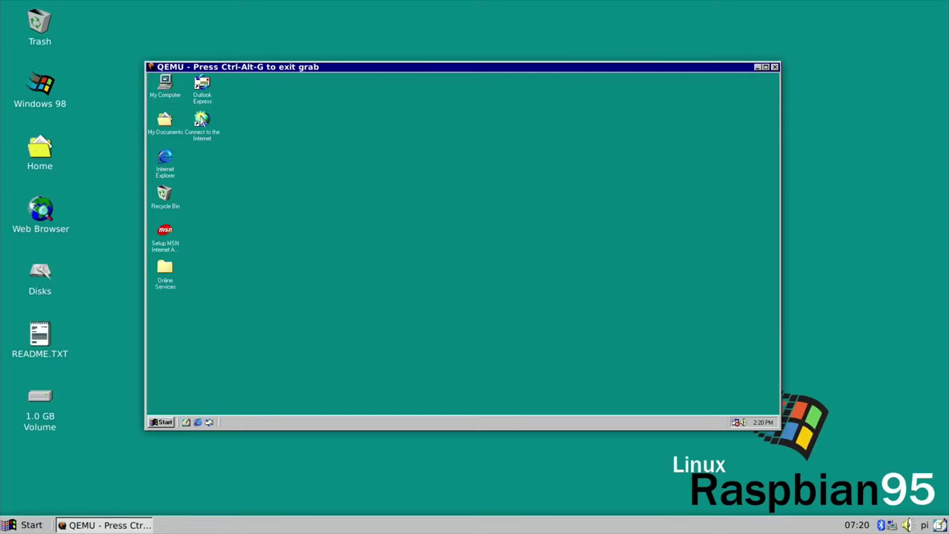
pyautogui.doubleClick(170, 91)
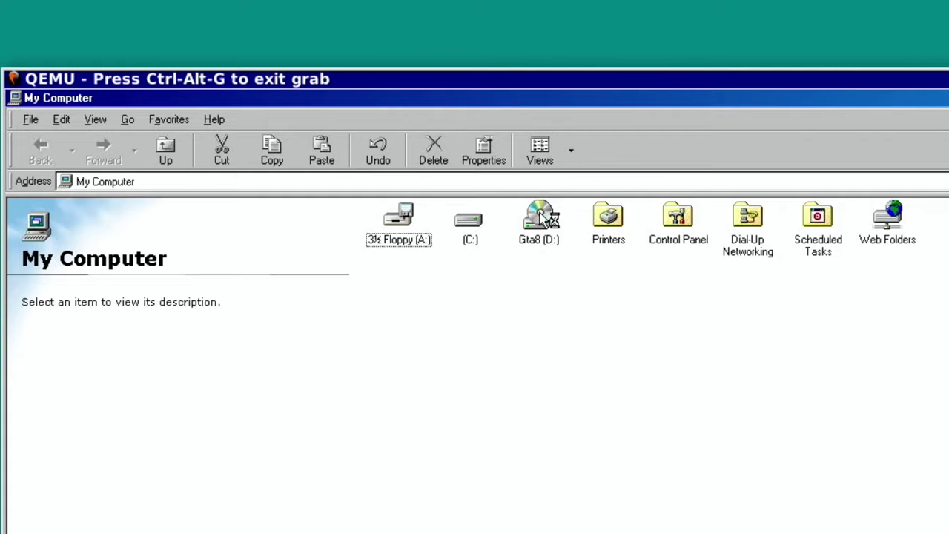
pyautogui.click(541, 215)
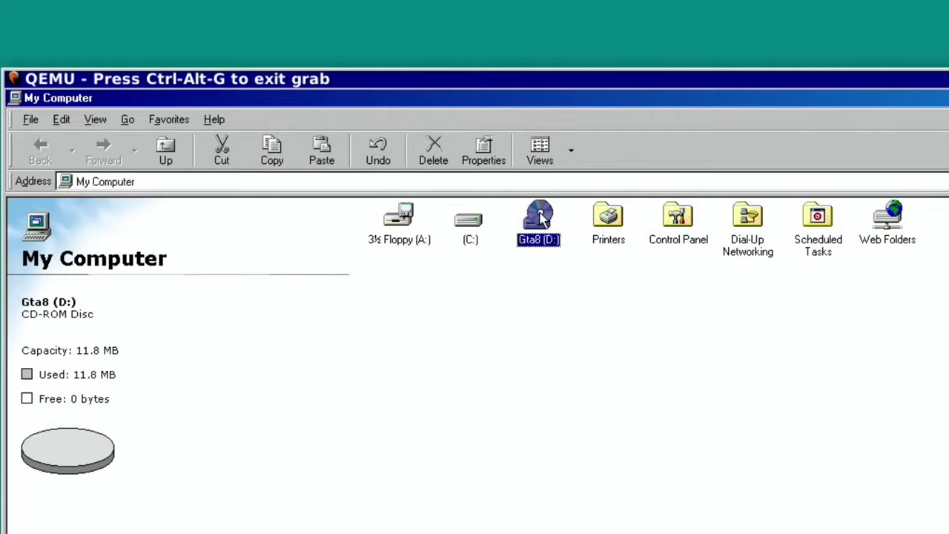
pyautogui.doubleClick(541, 215)
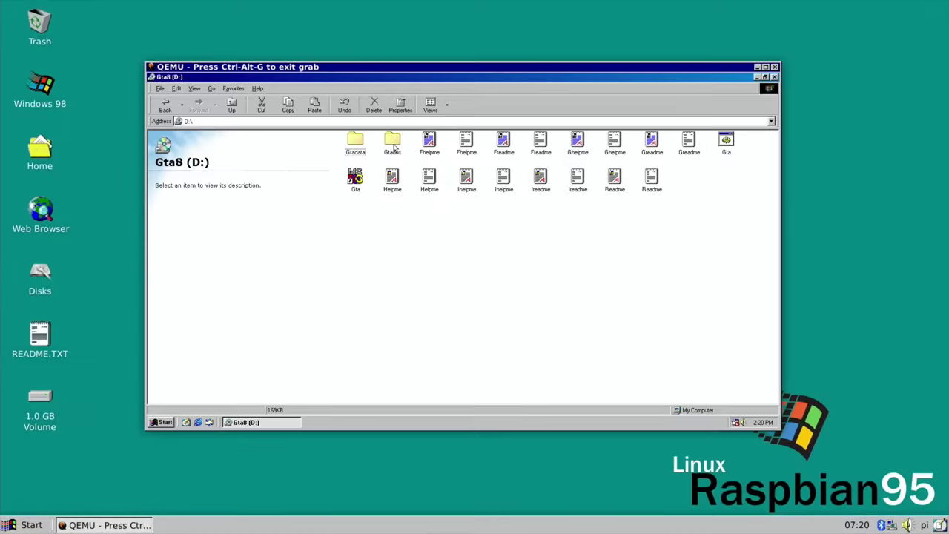
# Run the Gta.bat batch file on the disc and install Grand Theft Auto to C:\GTA
pyautogui.click(727, 143)
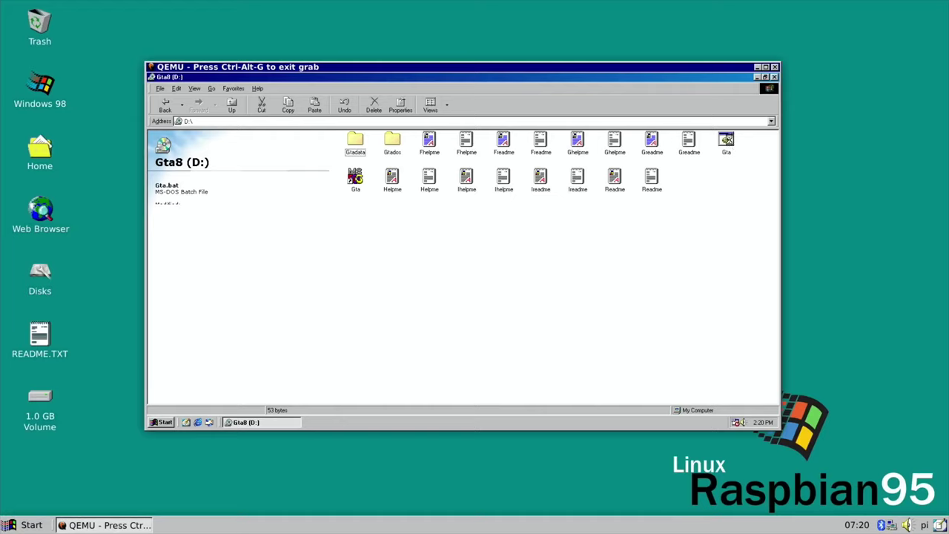
pyautogui.doubleClick(727, 143)
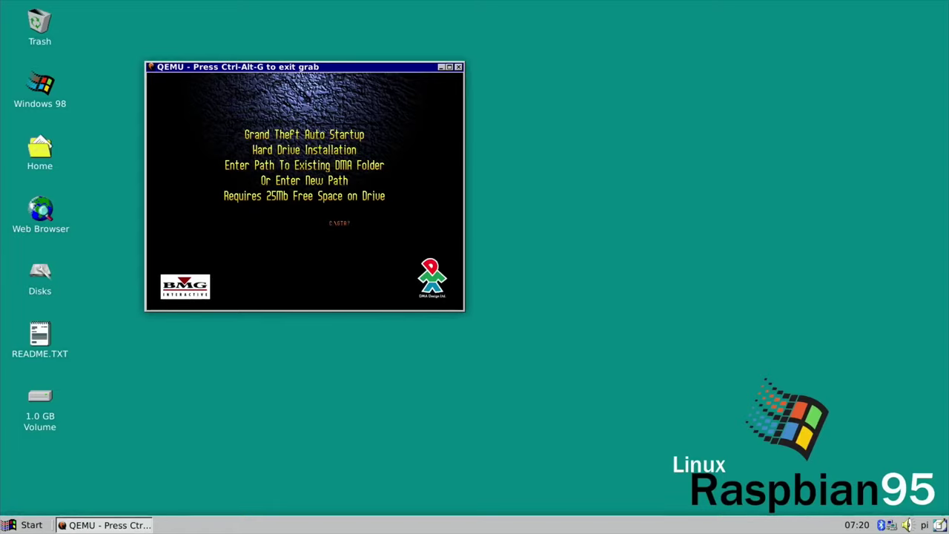
pyautogui.press('Return')
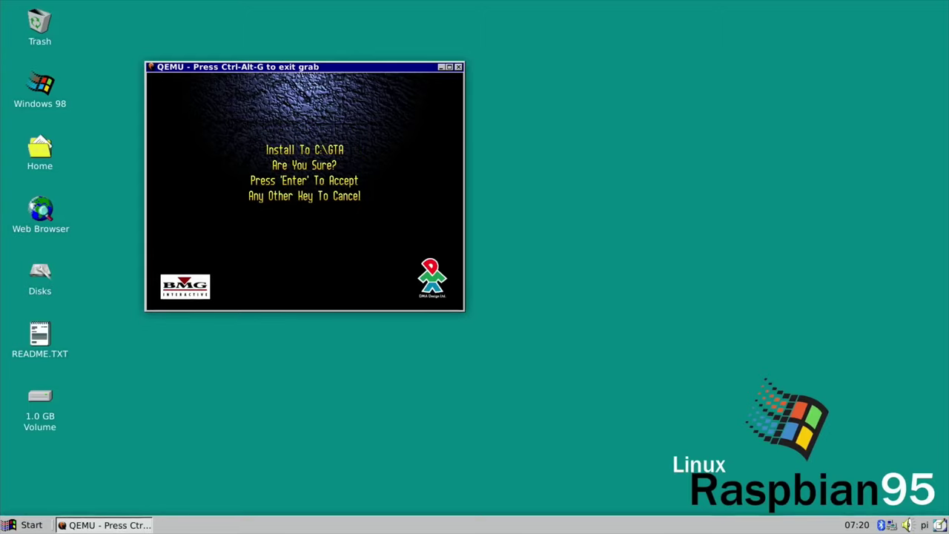
pyautogui.press('Return')
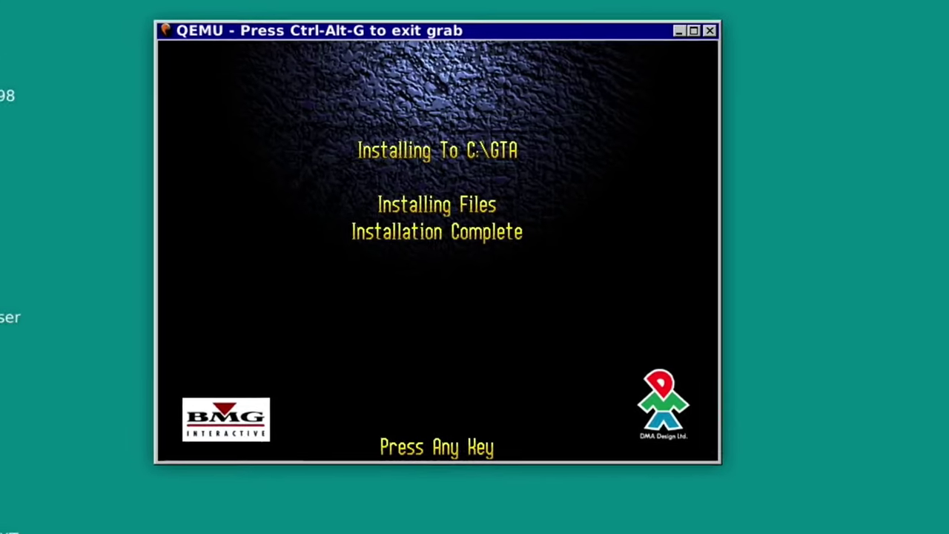
pyautogui.press('Return')
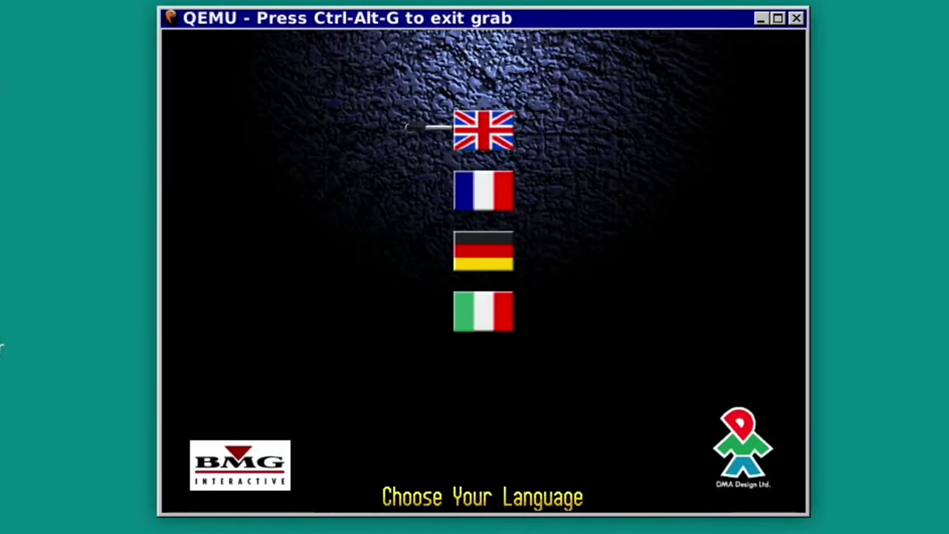
# Choose English as the game language and run GTA from the startup options
pyautogui.press('Return')
pyautogui.press('Return')
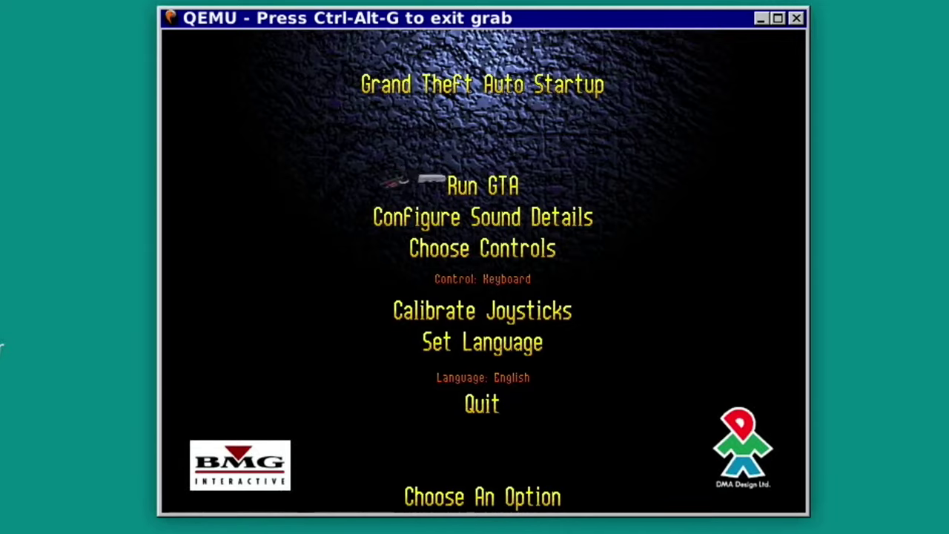
pyautogui.press('Return')
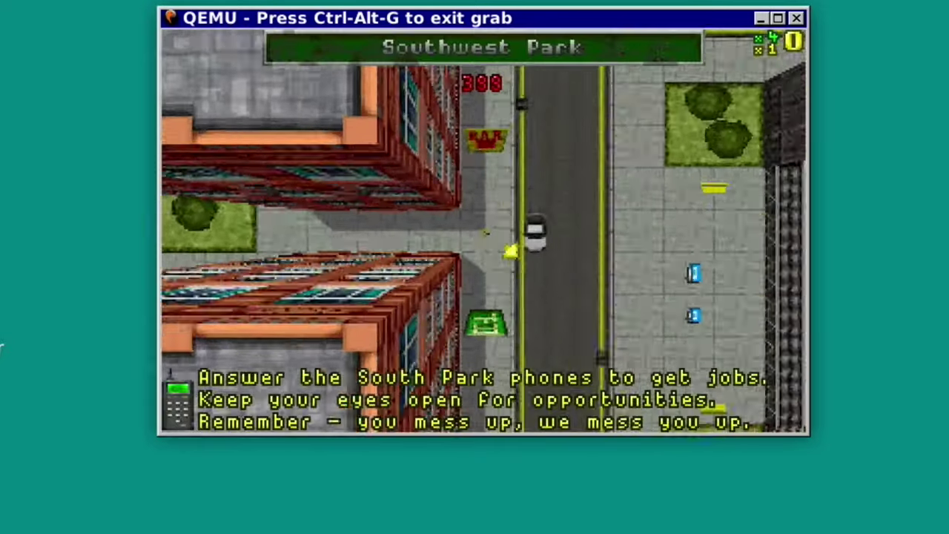